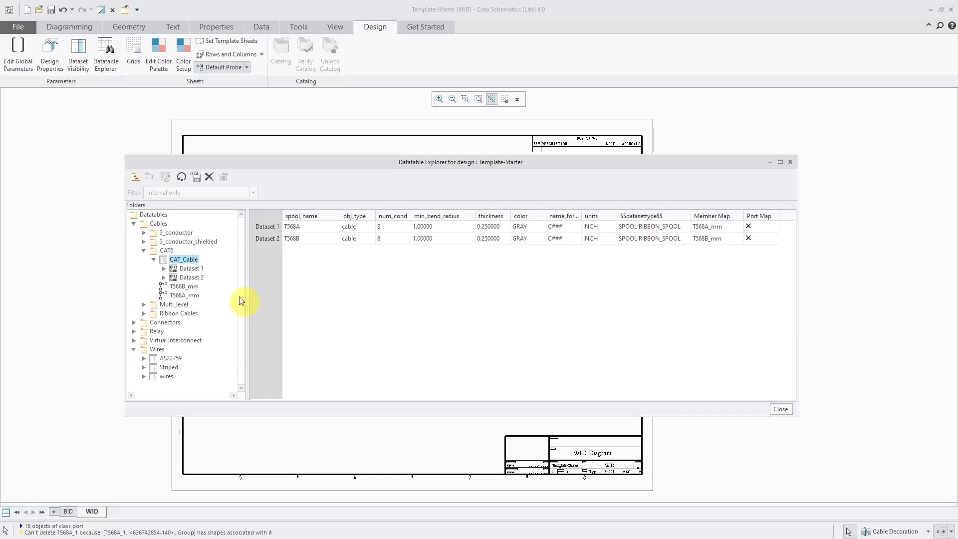
Review the CAT_Cable Dataset 1, the T568B_mm member map and the AS22759 and Striped wire datatables, closing the Datatable Explorer when done.
click(194, 269)
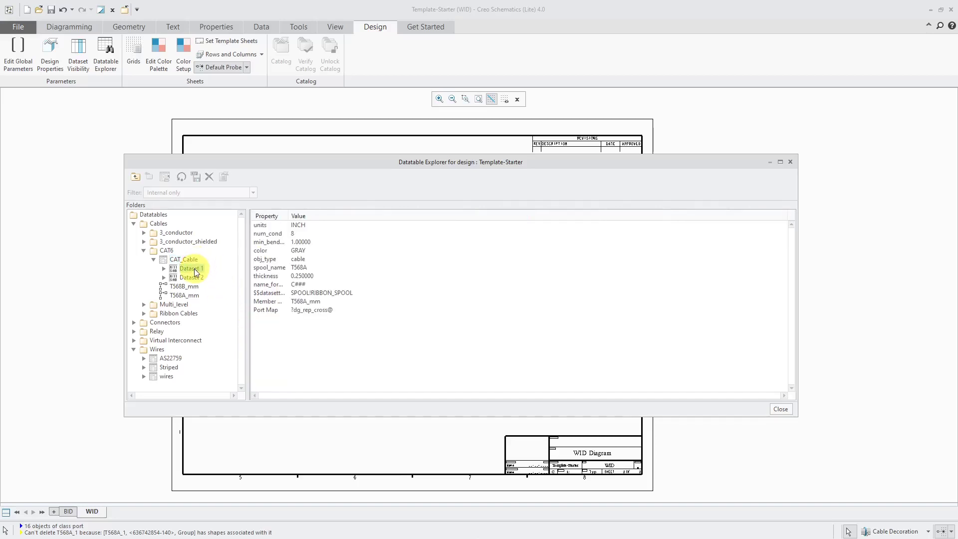
click(188, 286)
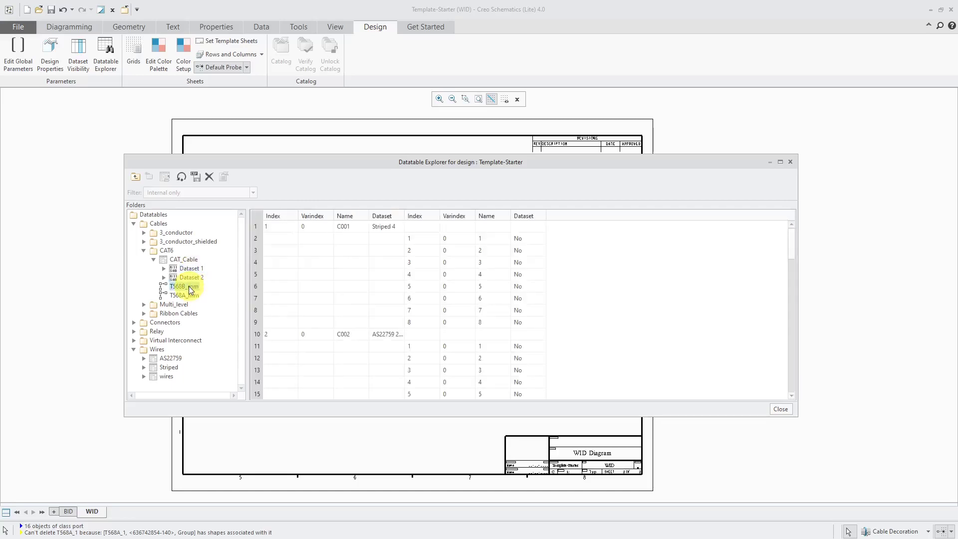
click(169, 359)
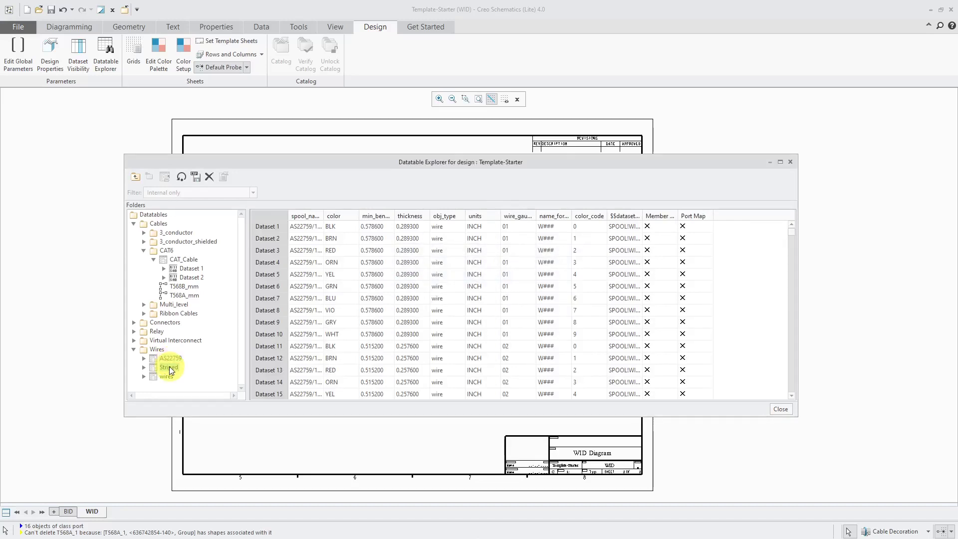
click(169, 366)
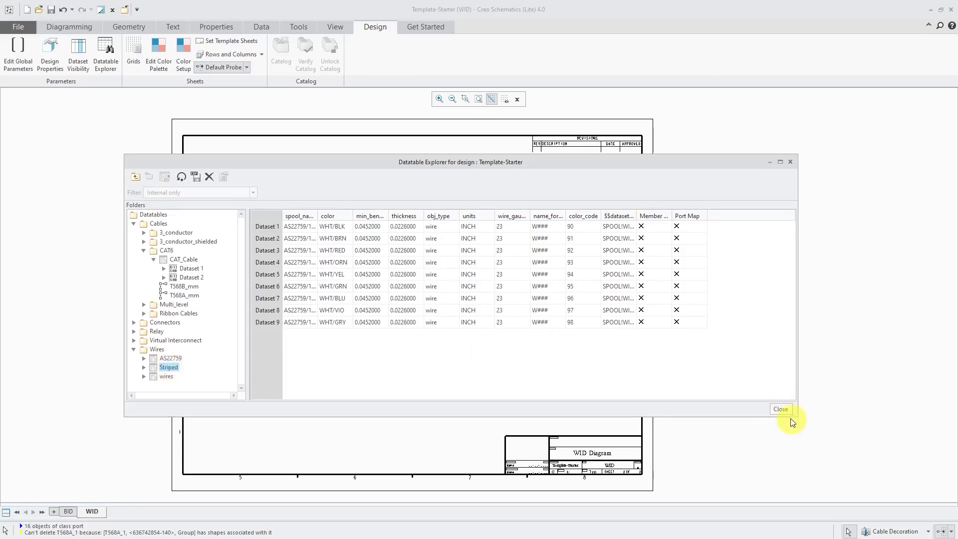
click(779, 410)
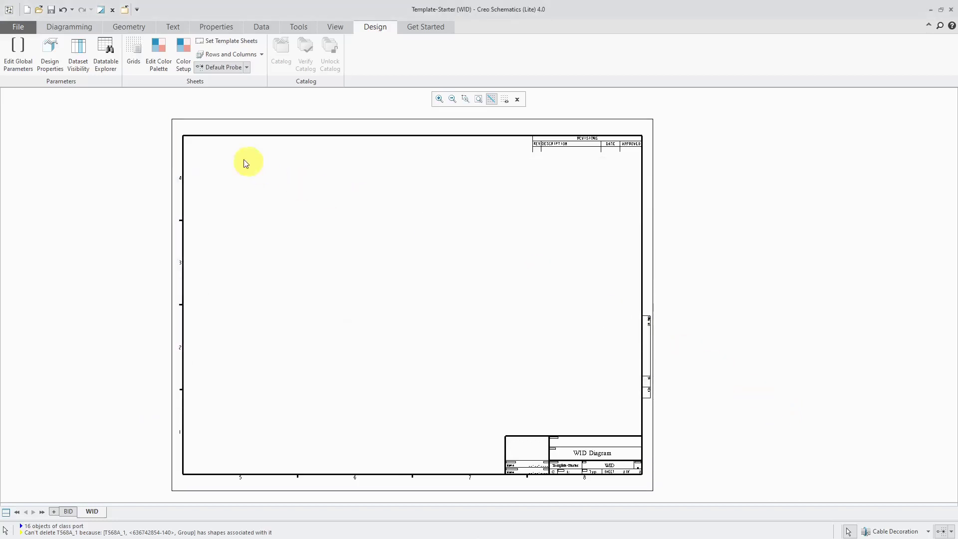
Create a new fiber at the top level of the Fibers catalog in the Catalog Explorer and open its properties.
click(81, 28)
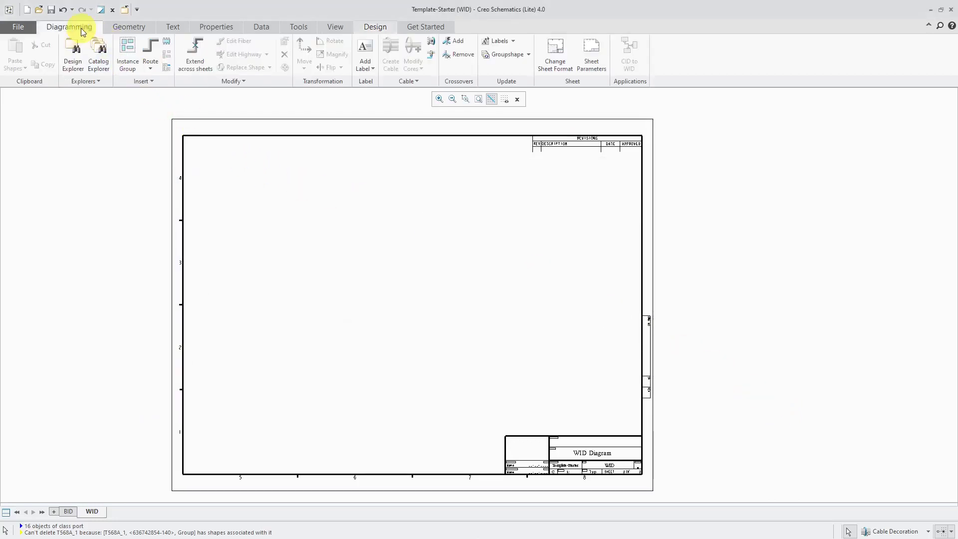
click(97, 61)
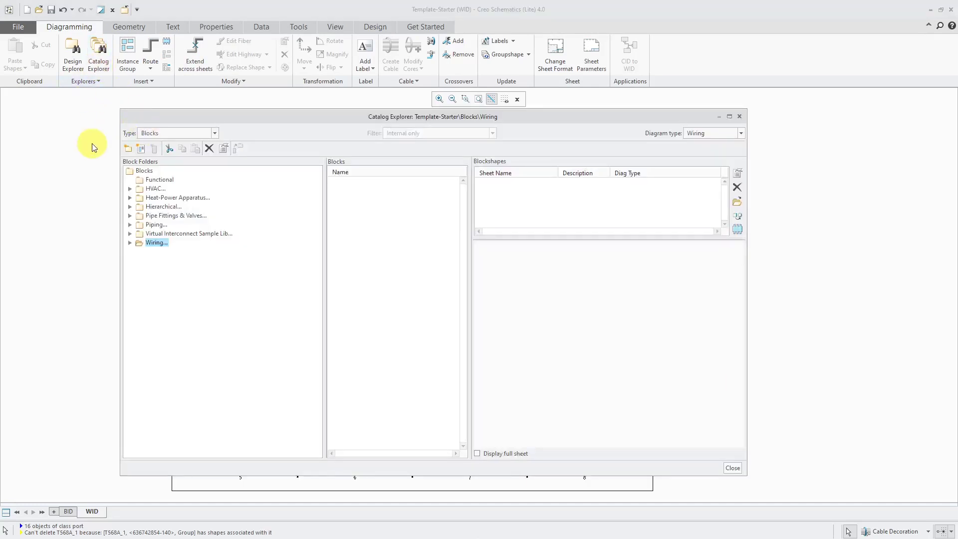
click(181, 133)
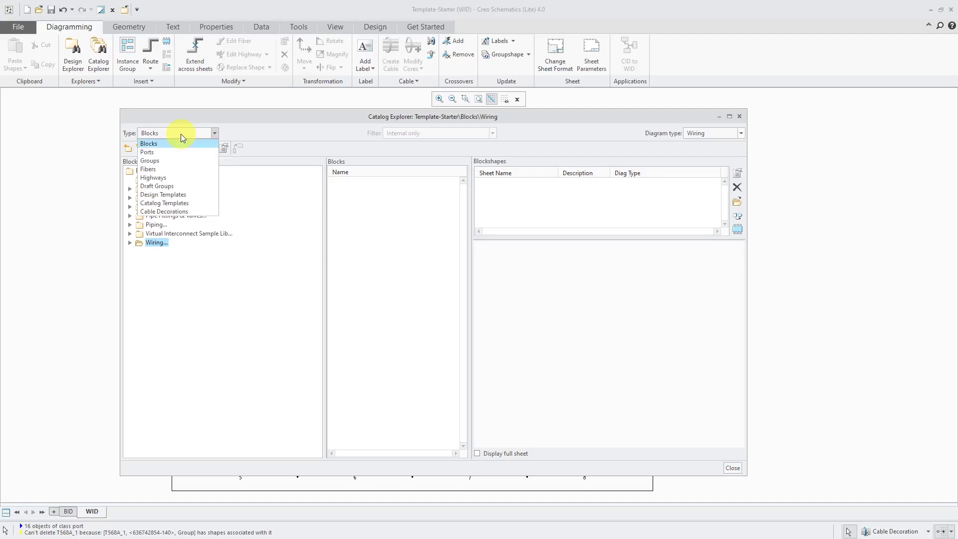
click(172, 168)
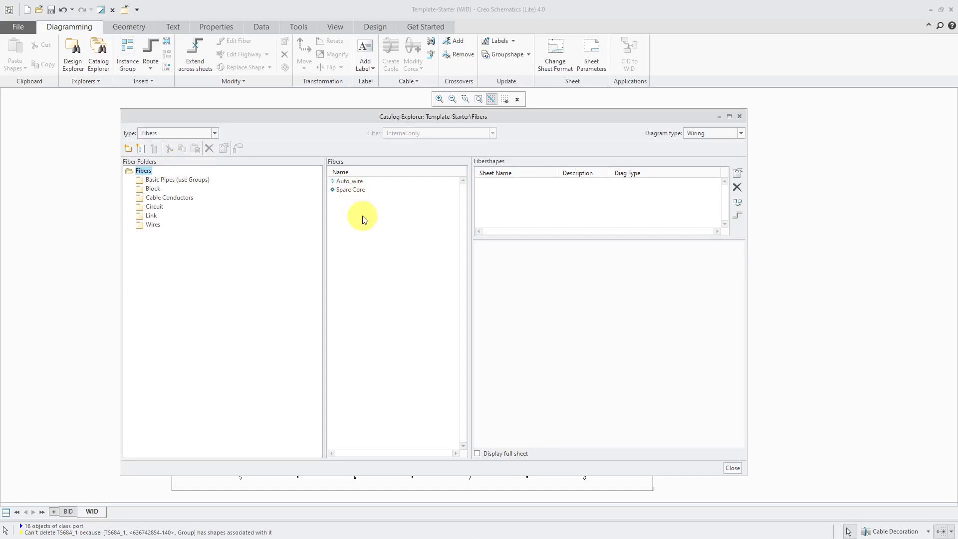
click(140, 151)
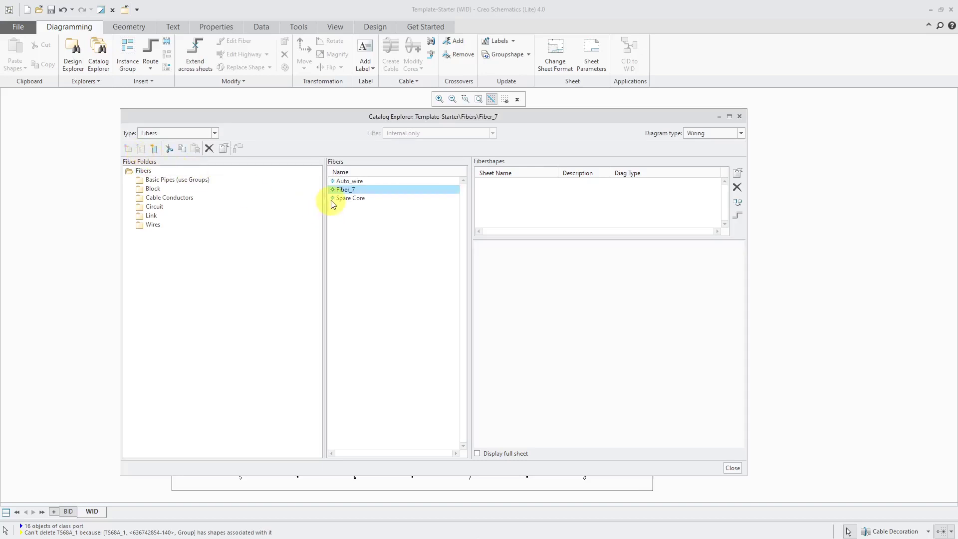
right_click(351, 190)
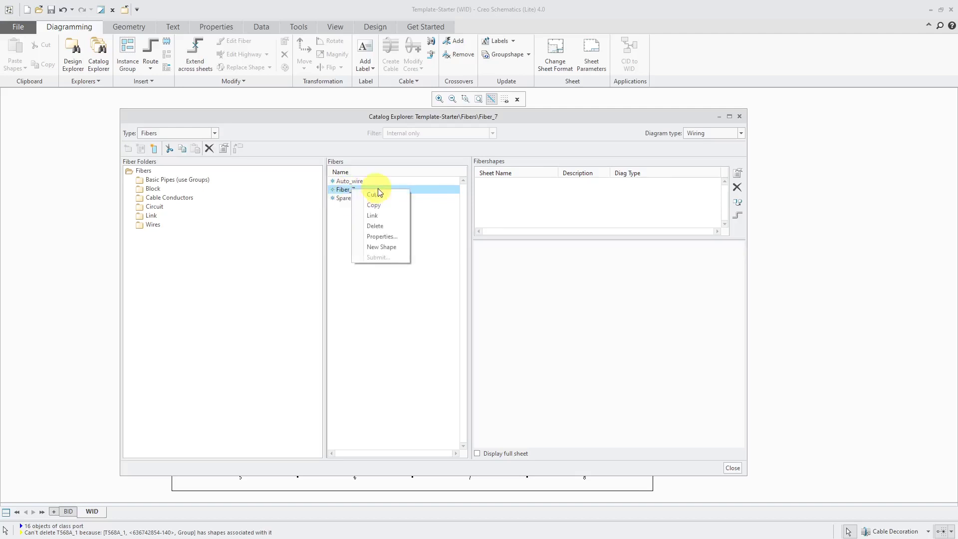
click(380, 238)
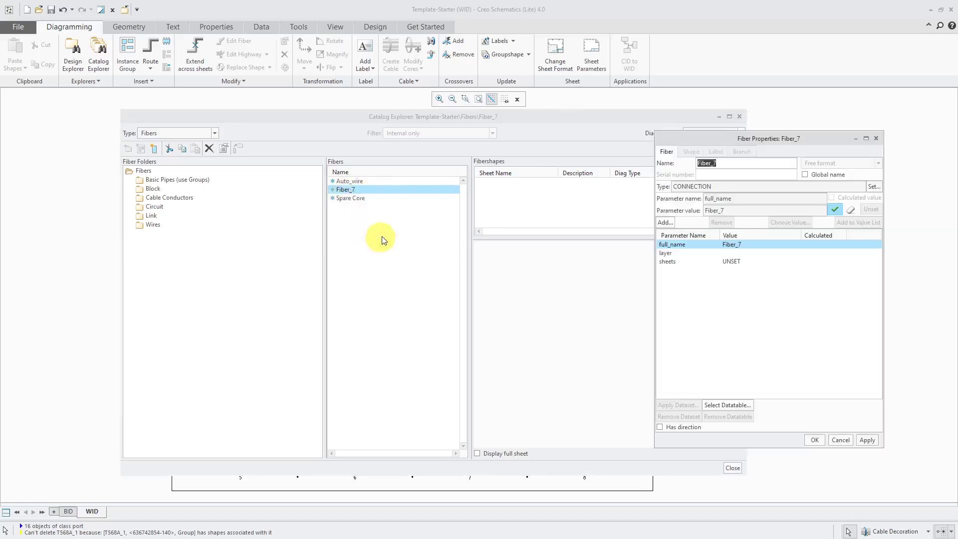
Name the new fiber Routing_Wire and set its type to WIRING_WIRE.
drag(757, 138, 452, 128)
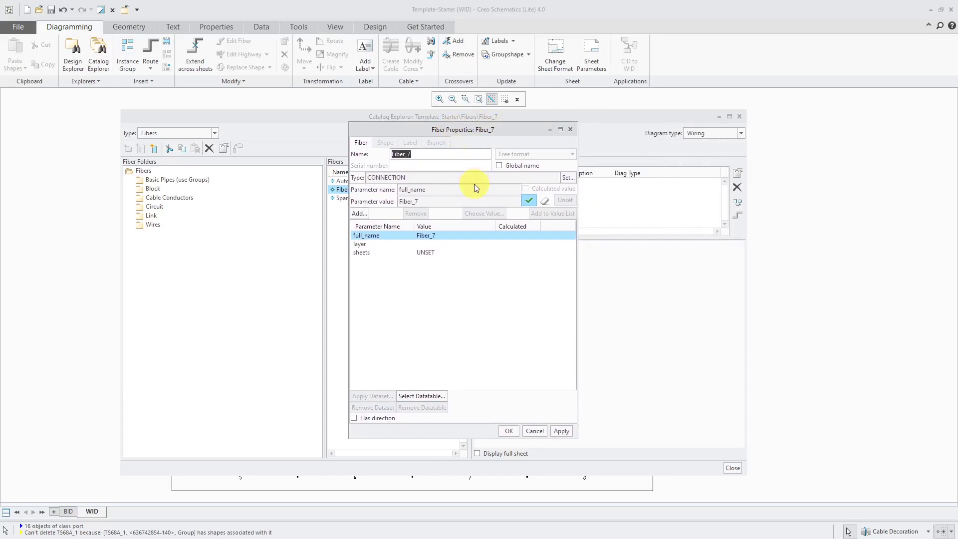
text(Routing_Wire)
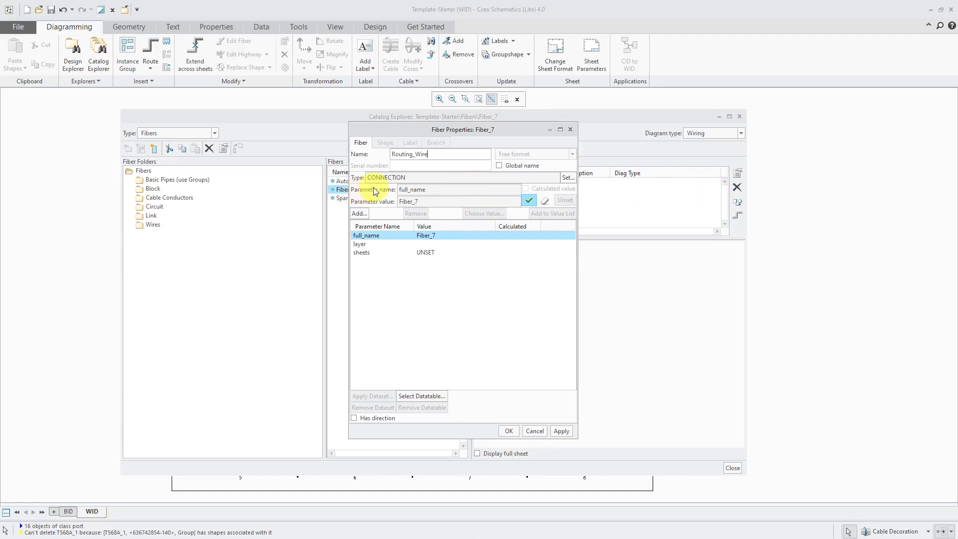
click(567, 179)
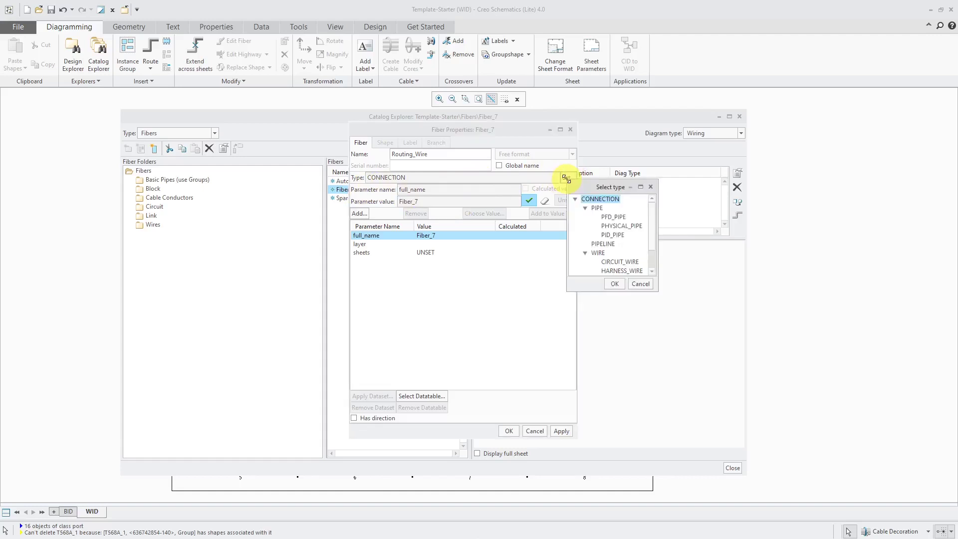
click(650, 272)
click(650, 271)
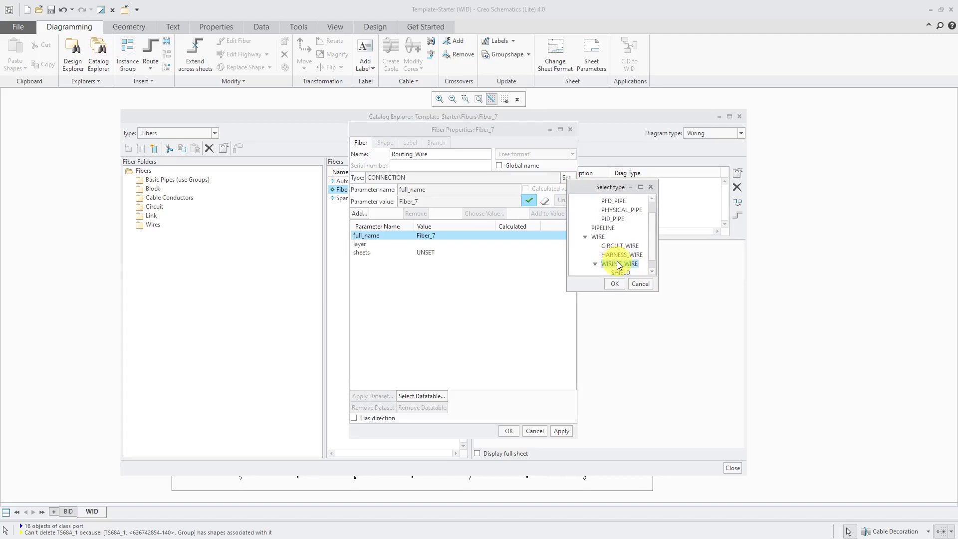
click(613, 283)
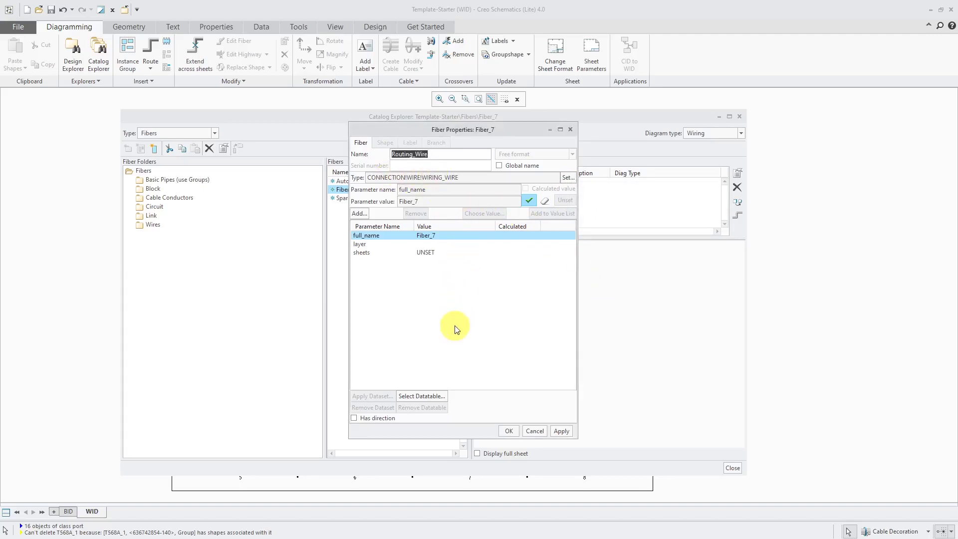
Assign the AS22759 datatable from the Wires folder to the new fiber.
click(426, 396)
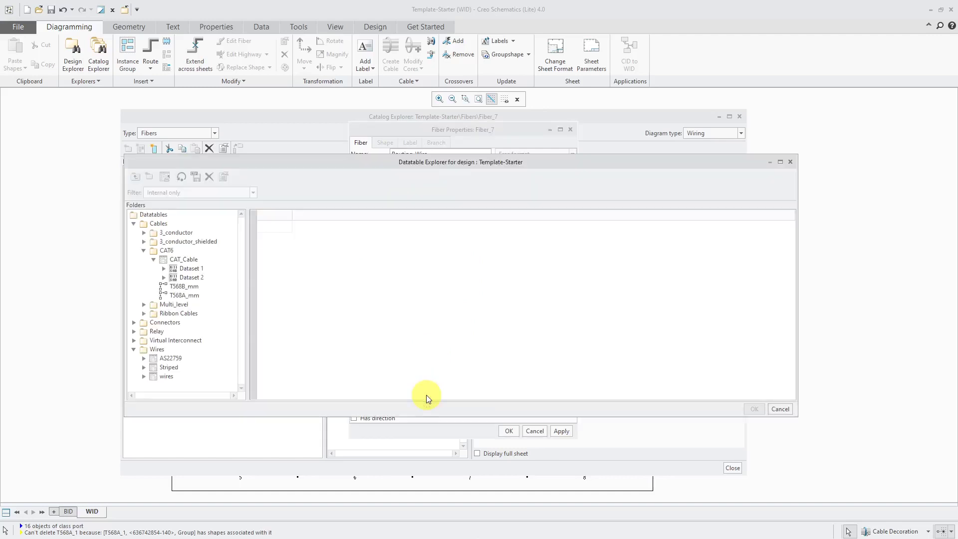
click(175, 358)
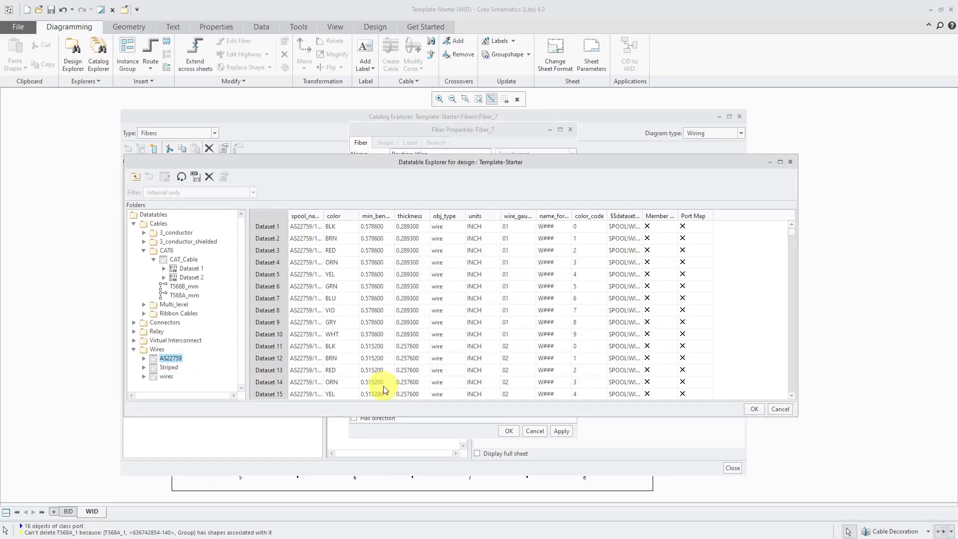
mouse_move(789, 231)
mouse_down()
mouse_move(788, 384)
mouse_move(793, 238)
mouse_up()
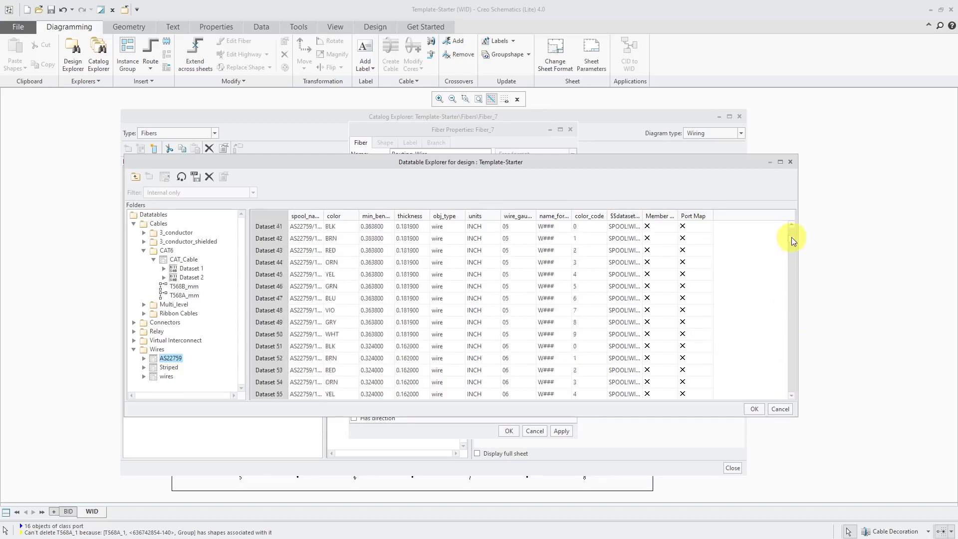
click(754, 409)
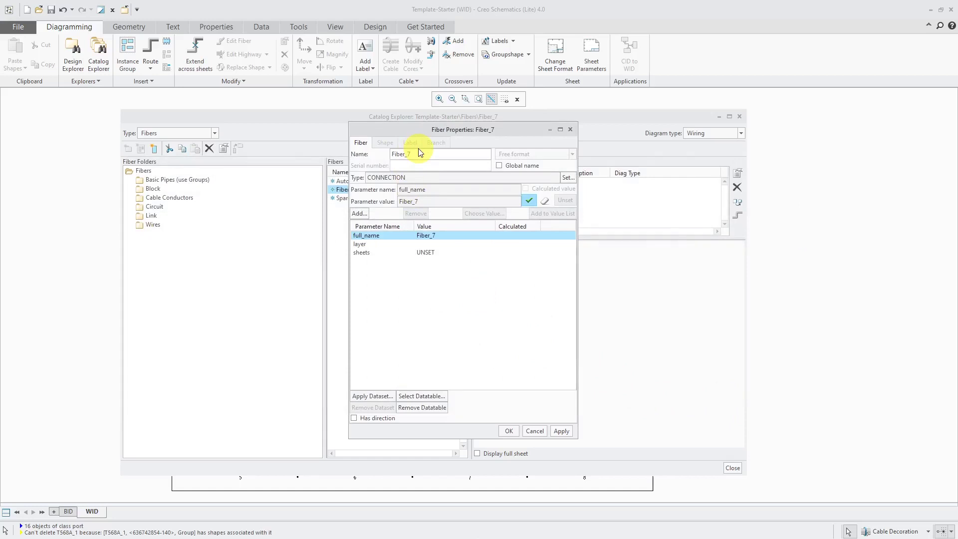
Rename the fiber as Routing_Wire and accept its properties.
drag(419, 152, 364, 150)
text(Routing_Wire)
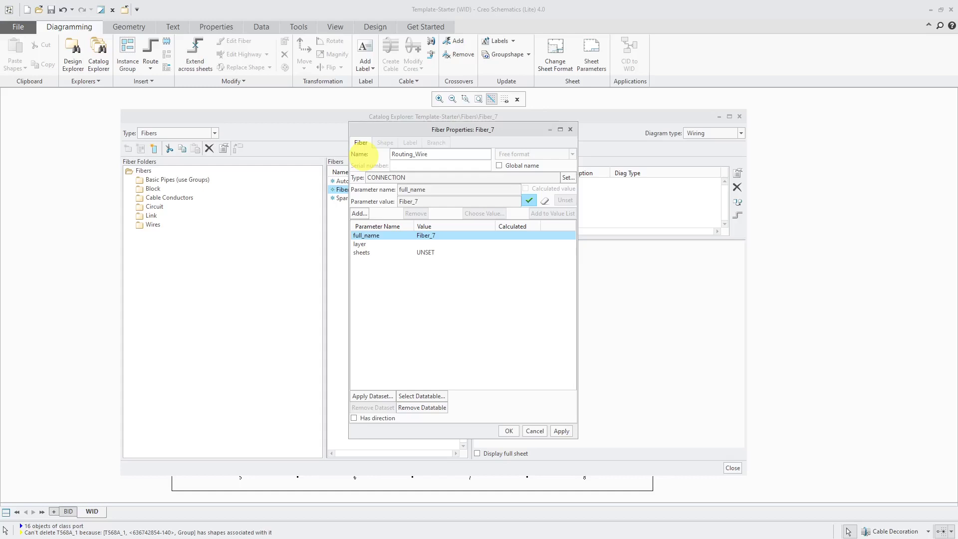
click(555, 434)
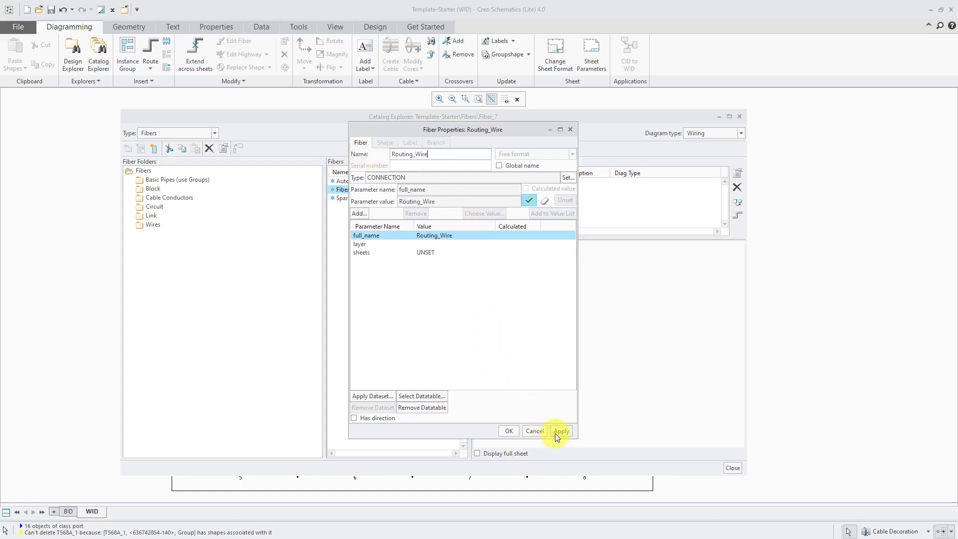
click(509, 431)
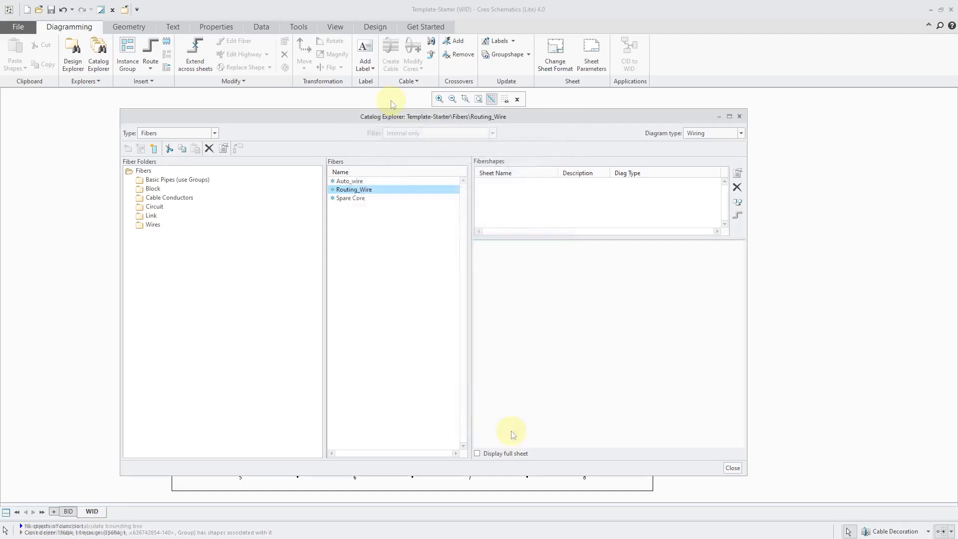
Set the Routing_Wire fiber's type to WIRING_WIRE and add a new shape to it.
right_click(363, 191)
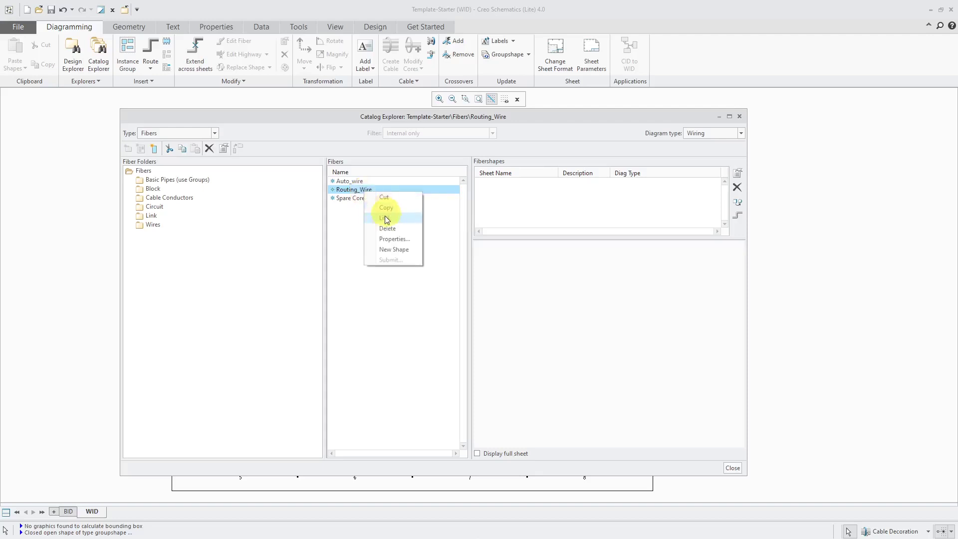
click(386, 239)
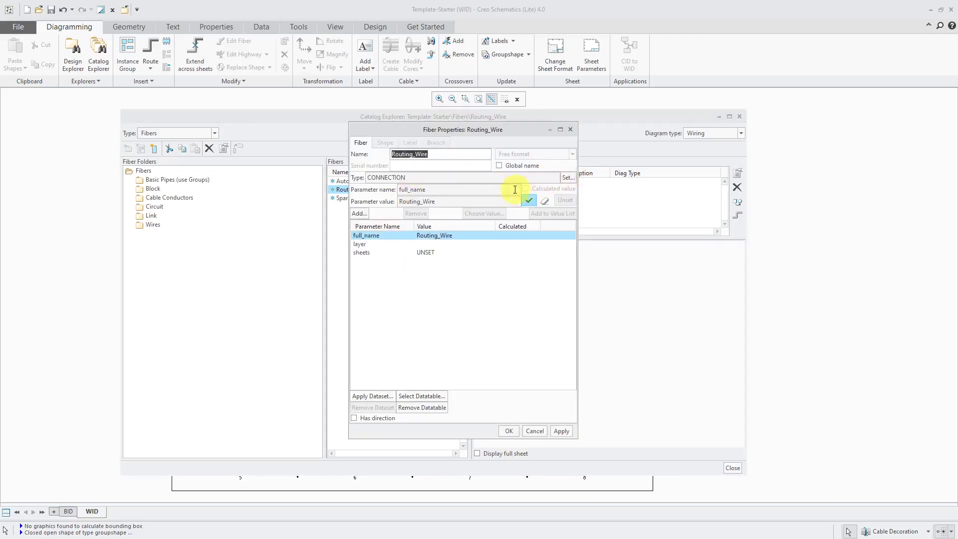
click(569, 177)
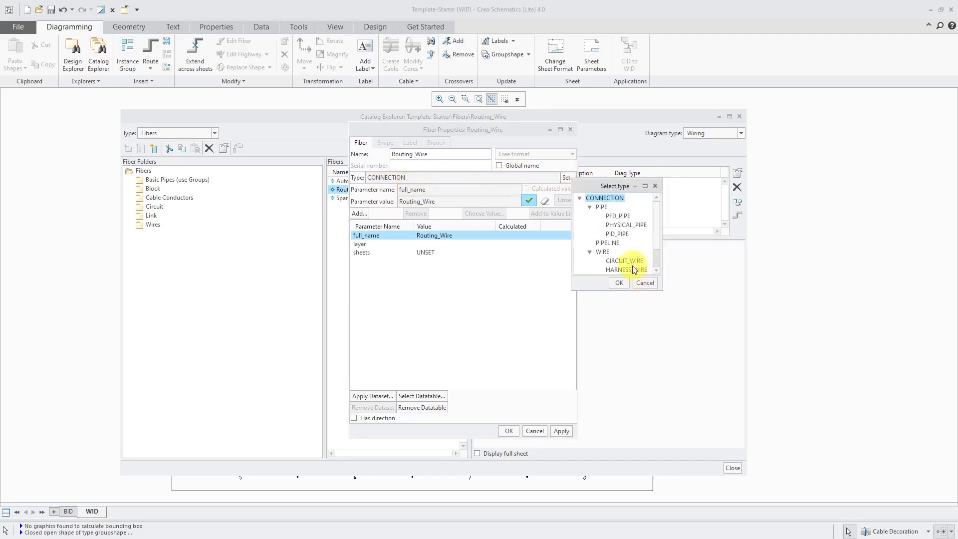
scroll(633, 267, down, 1)
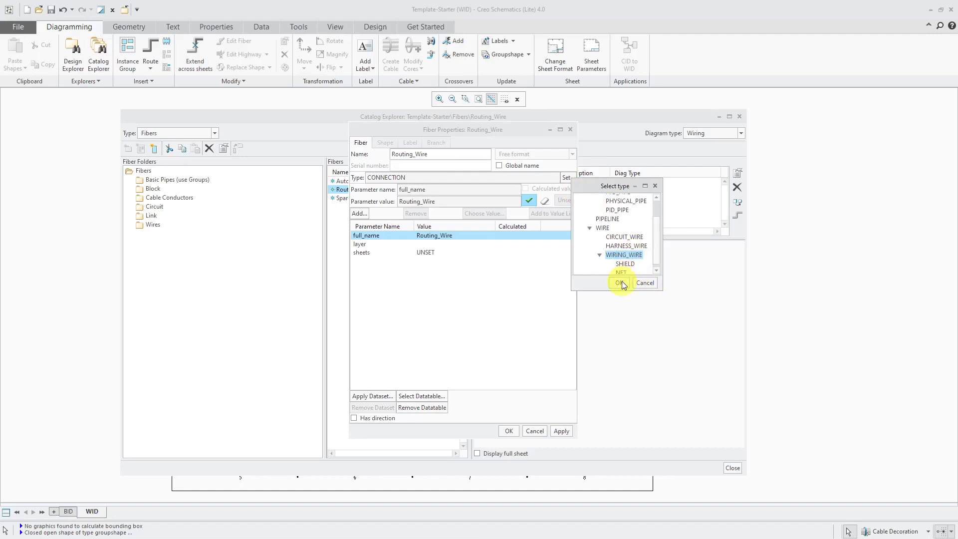
click(621, 282)
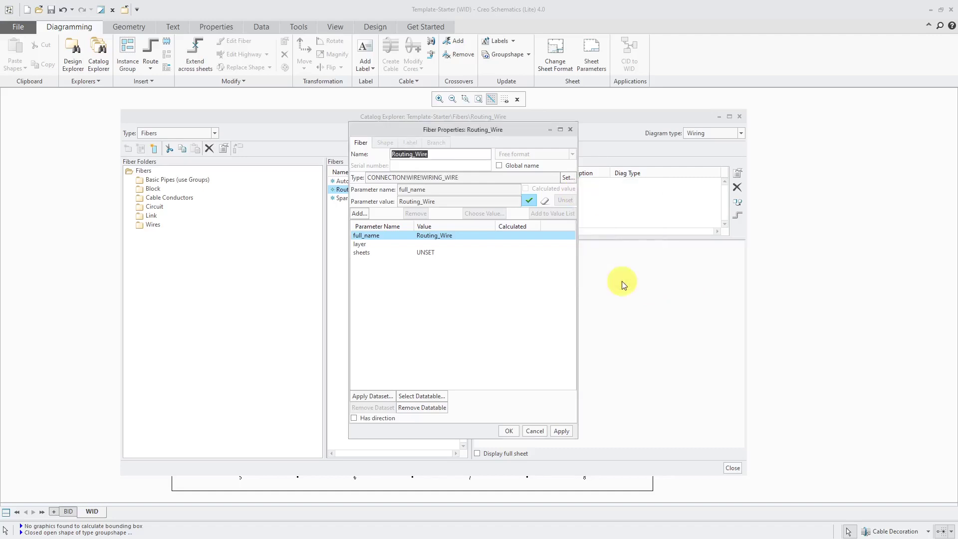
click(509, 431)
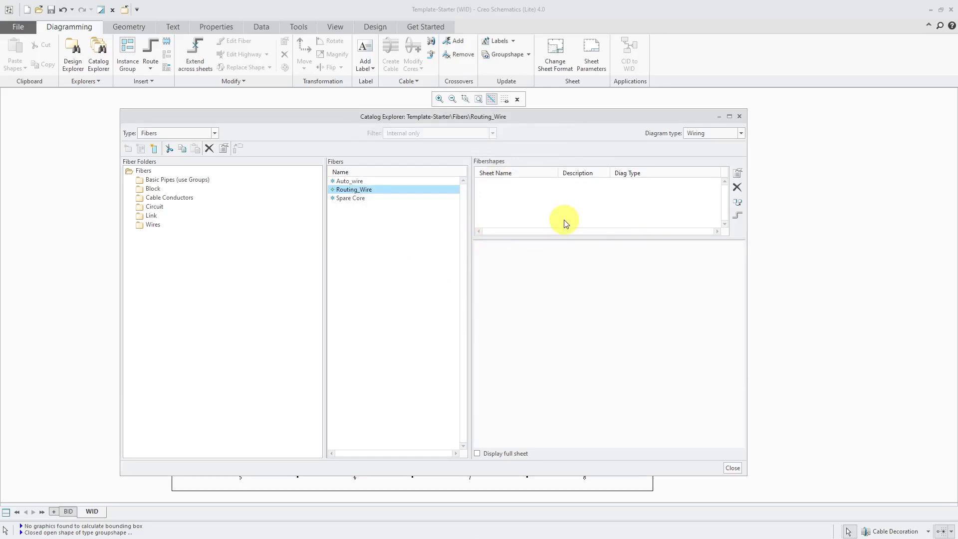
right_click(369, 193)
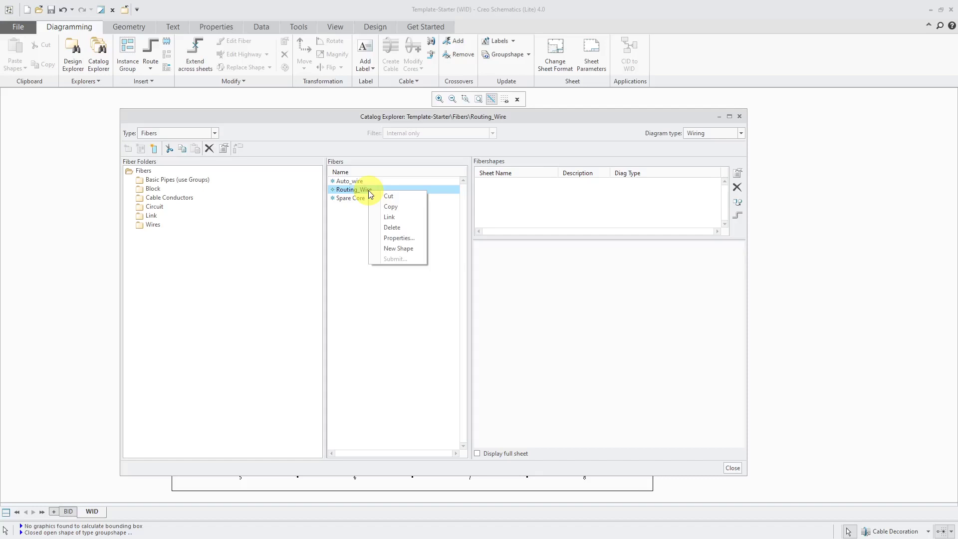
click(399, 249)
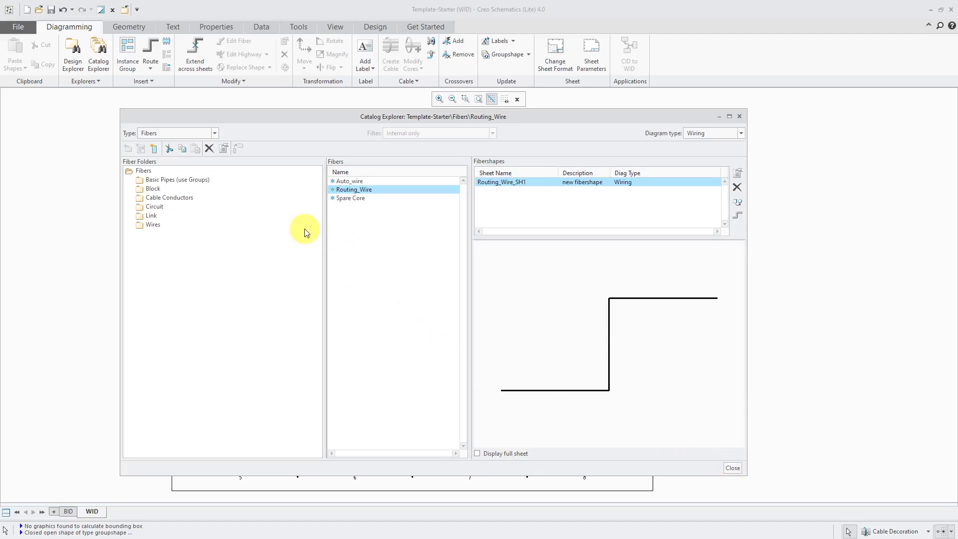
Create a new folder named CAT under Wiring > Cables in the Groups catalog.
click(192, 132)
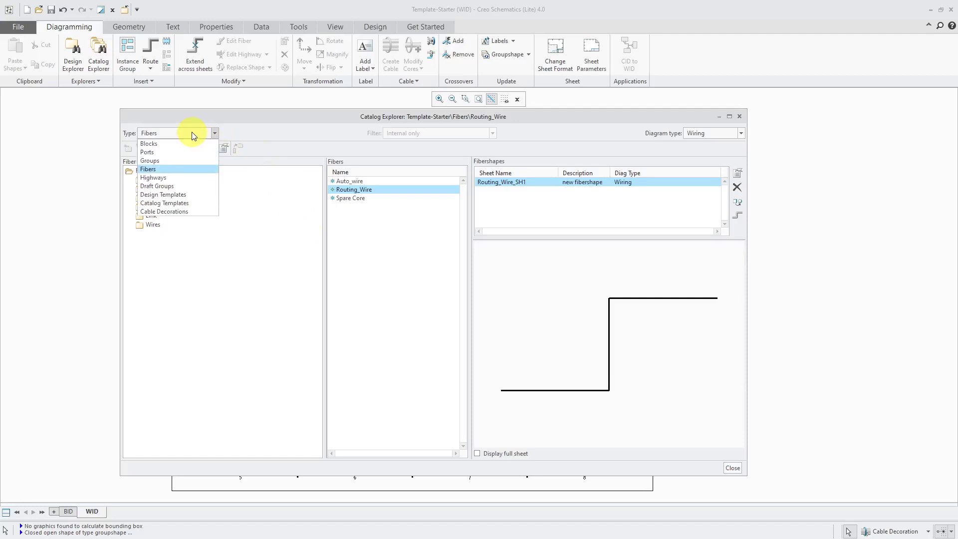
click(181, 161)
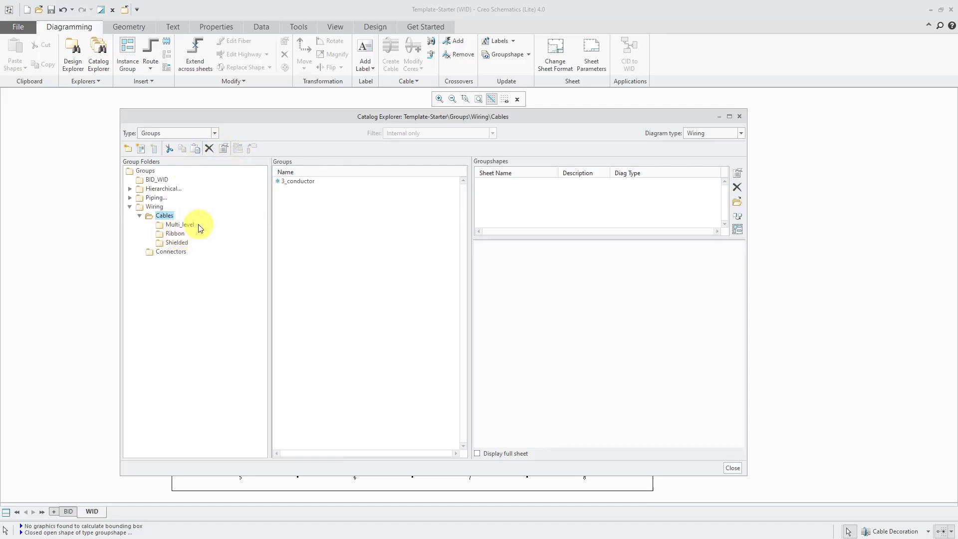
right_click(169, 220)
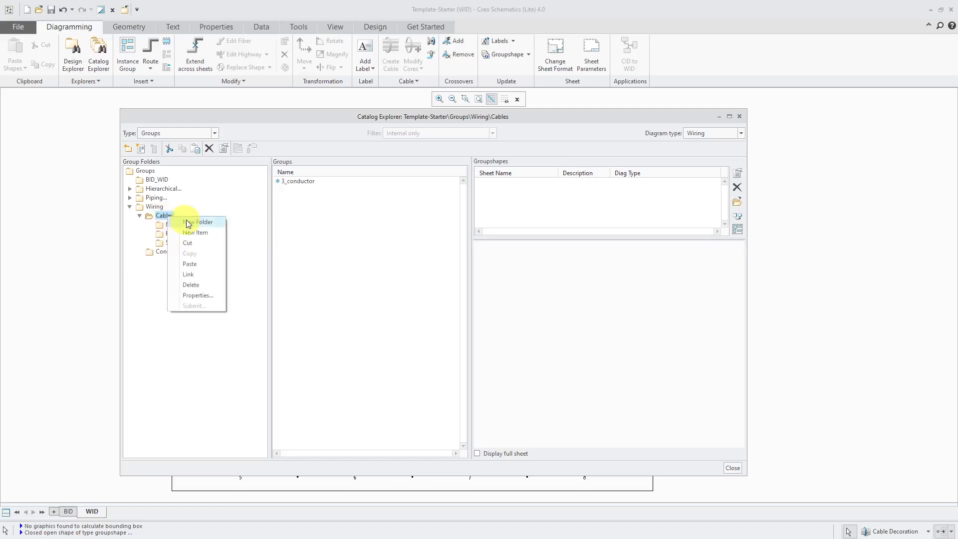
click(191, 223)
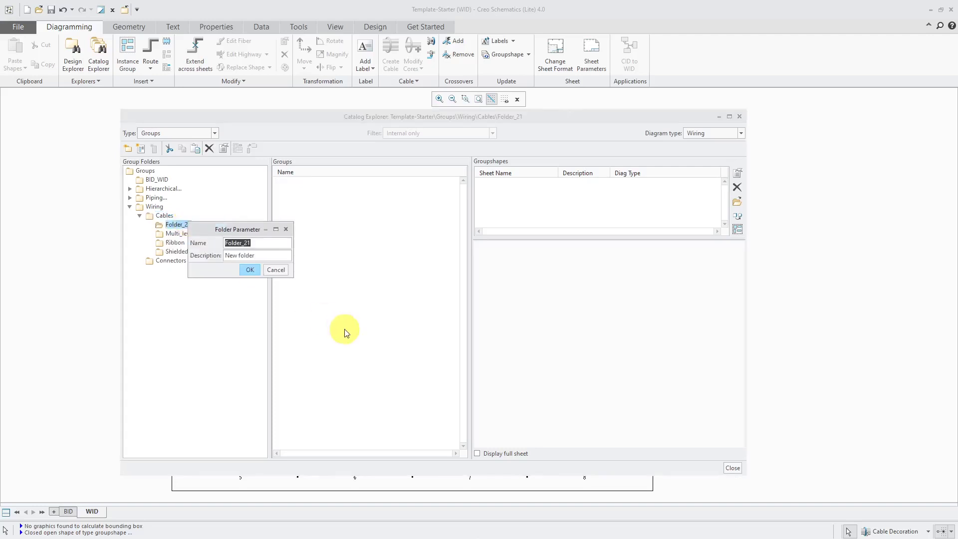
text(CAT)
click(250, 270)
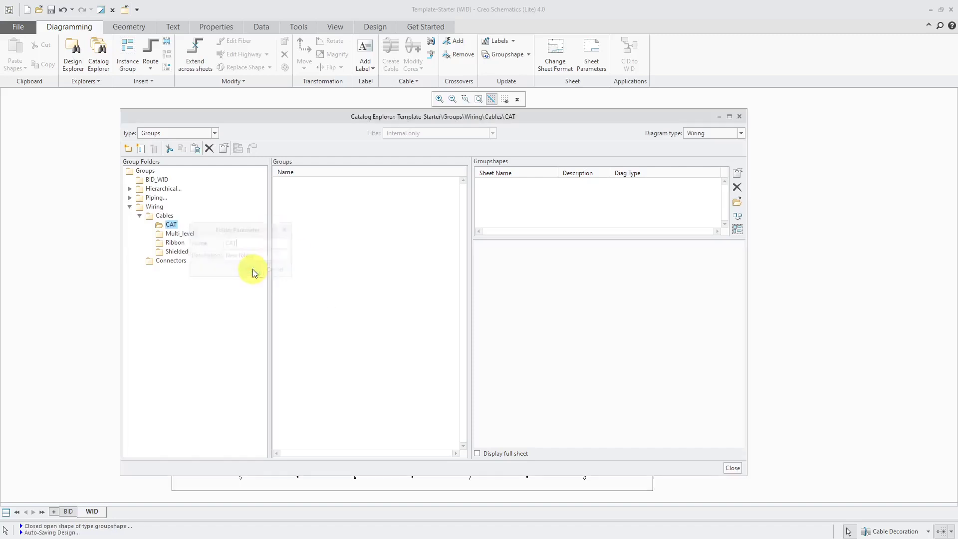
Add a new group to the CAT folder and assign it the CAT_Cable datatable from the CAT6 folder.
right_click(175, 225)
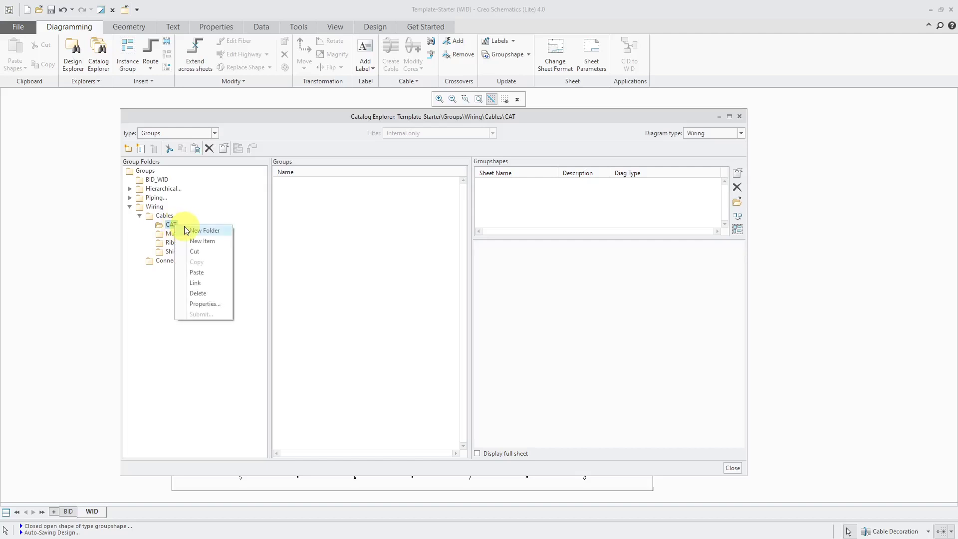
click(277, 131)
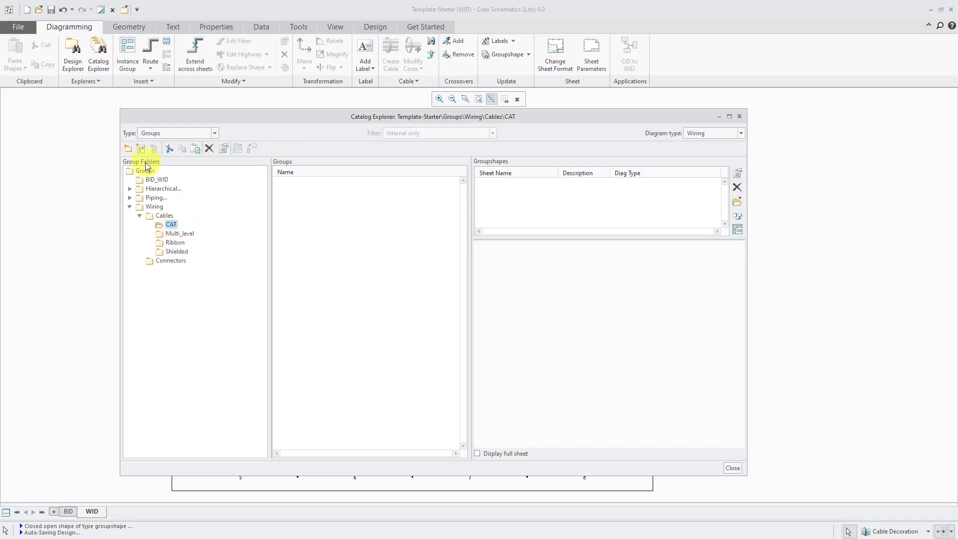
click(141, 149)
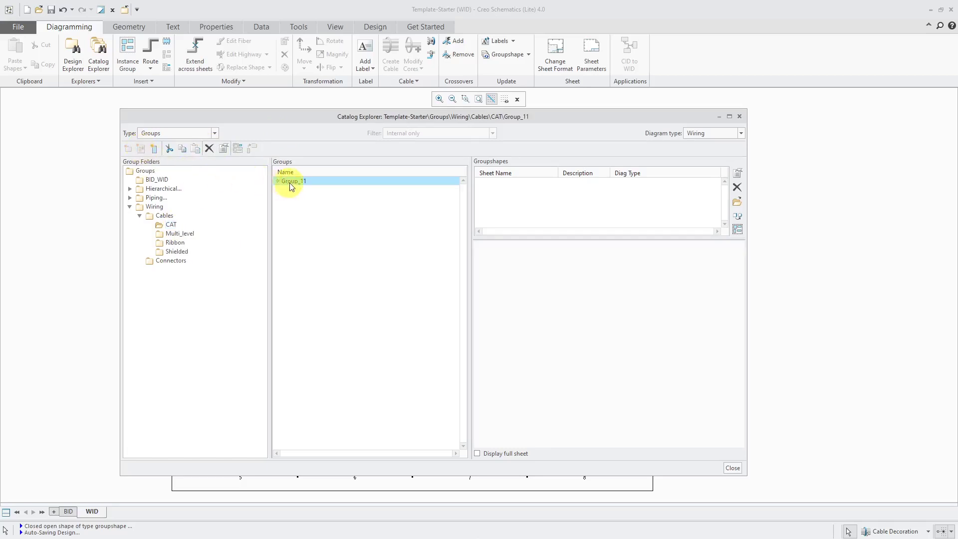
right_click(295, 181)
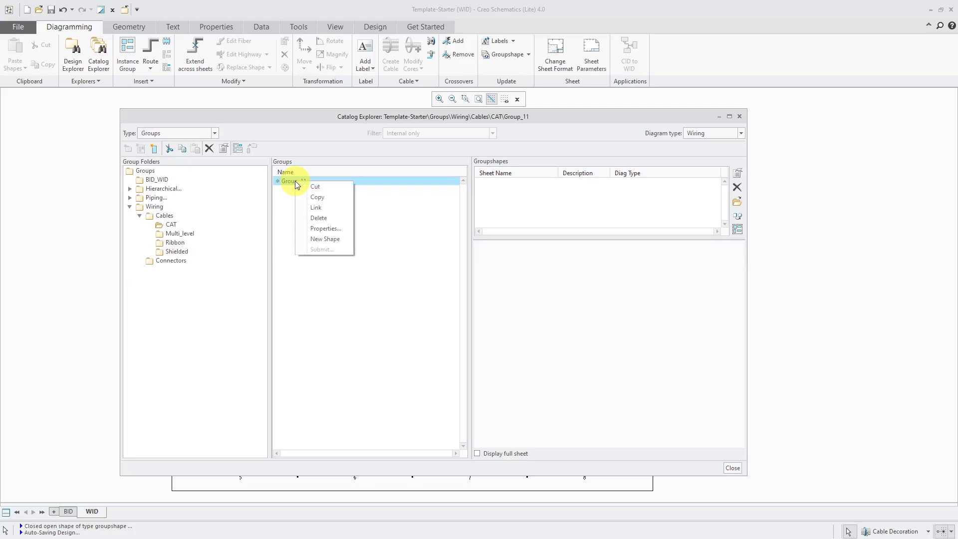
click(322, 229)
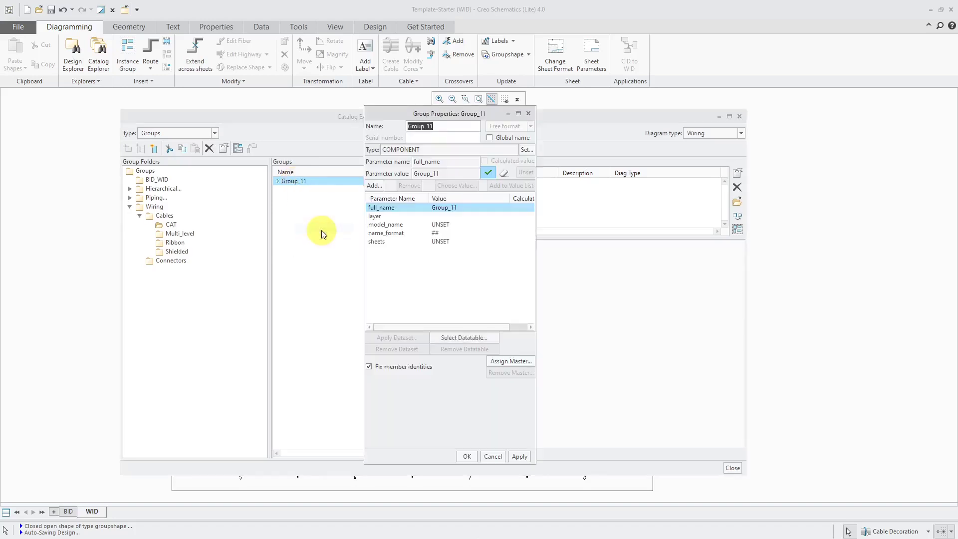
click(473, 336)
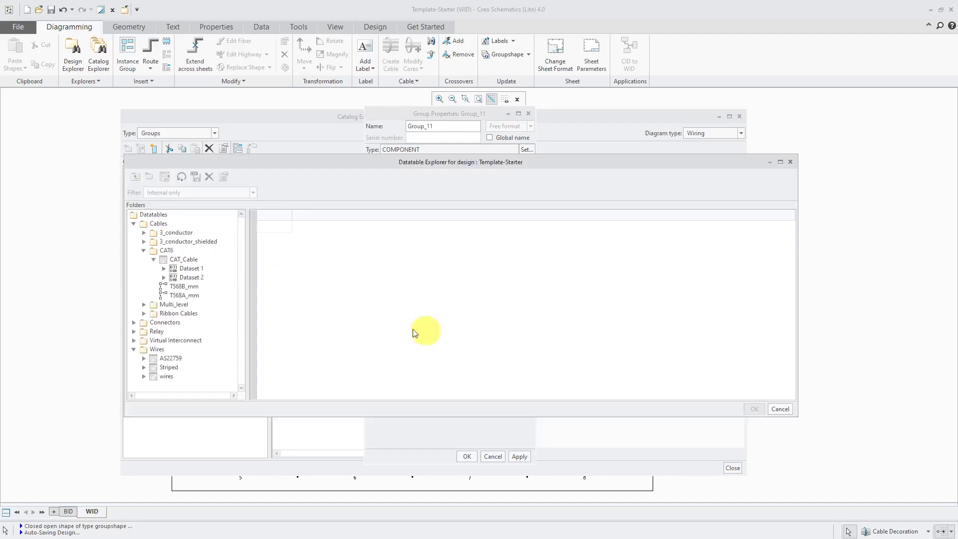
click(184, 259)
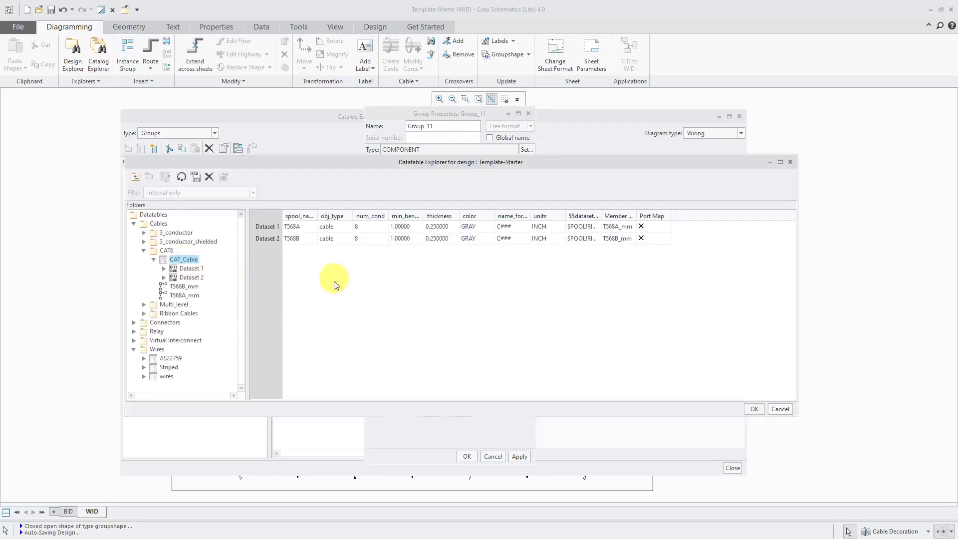
click(753, 410)
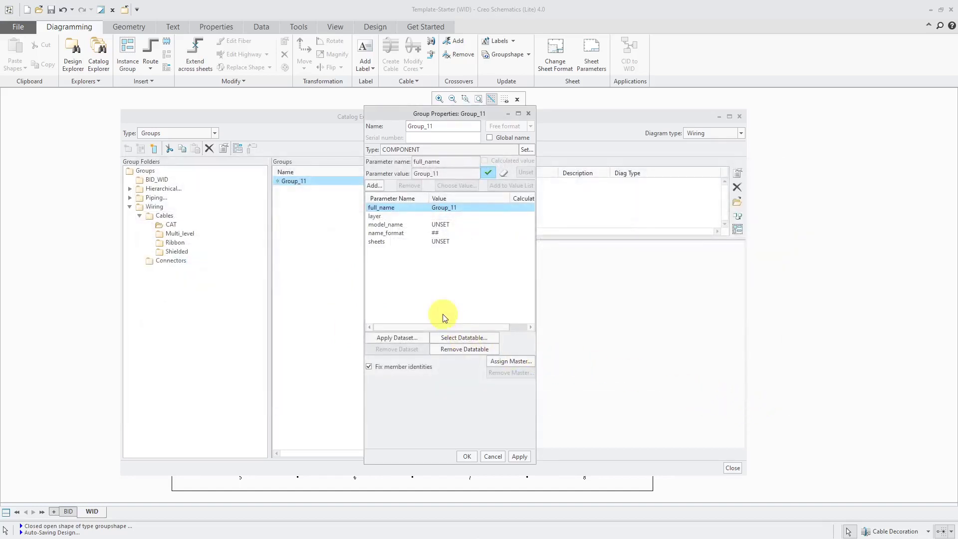
Set the new group's type to CABLE under CONNECTION.
click(527, 150)
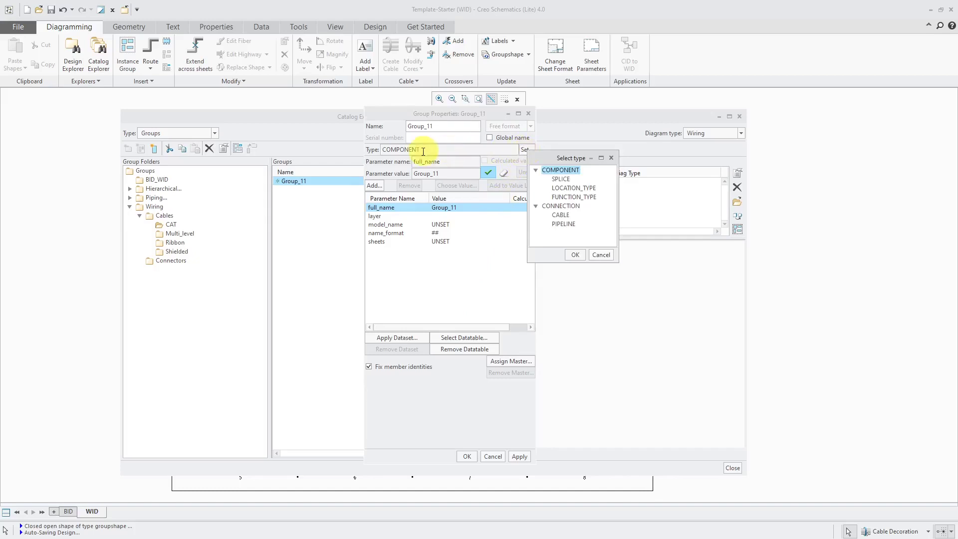
click(560, 215)
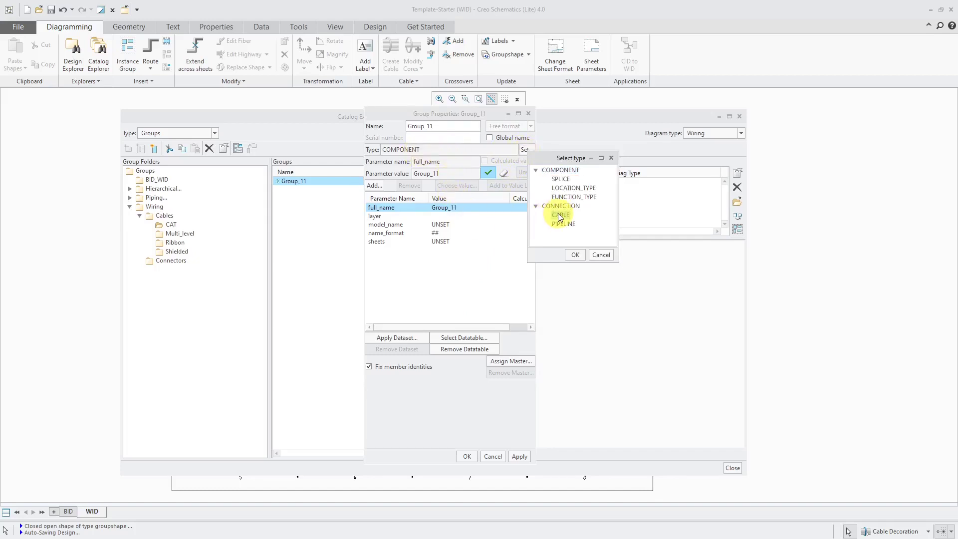
click(576, 255)
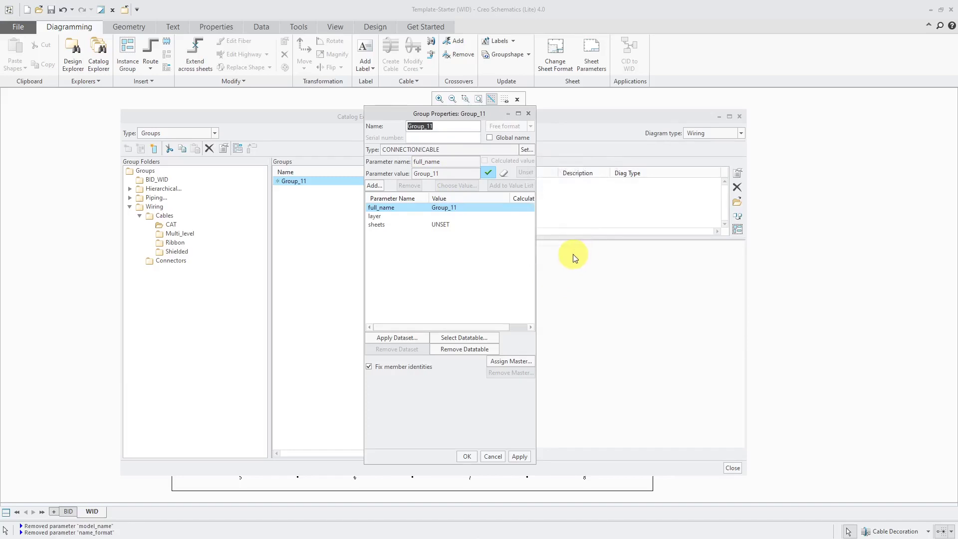
Apply the T568A dataset to the group and name it CAT_T568A.
click(408, 337)
click(461, 387)
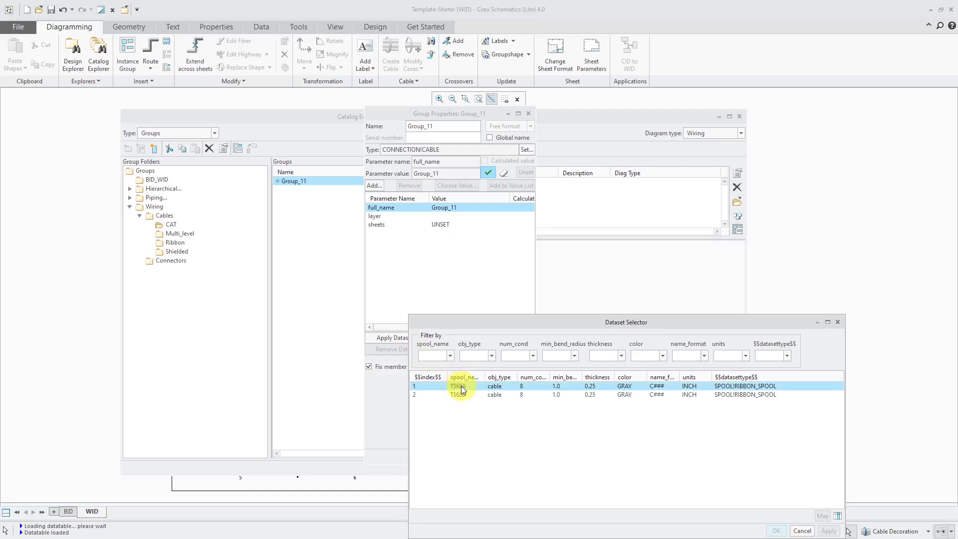
click(775, 531)
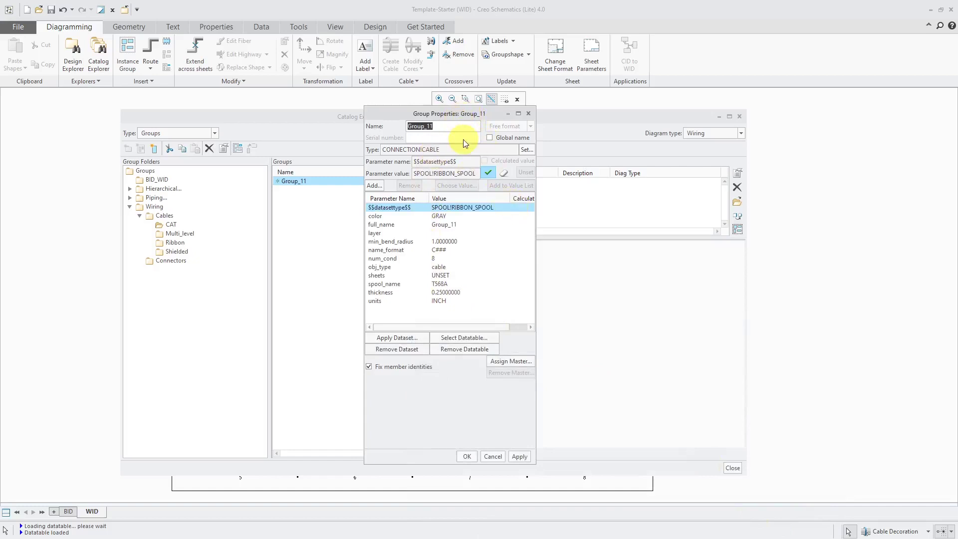
text(CAT_T568A)
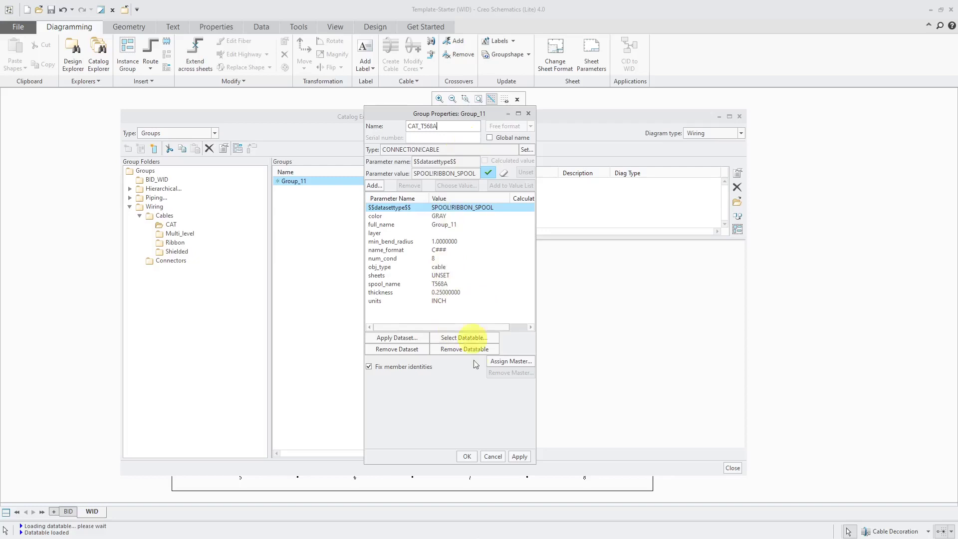
click(464, 456)
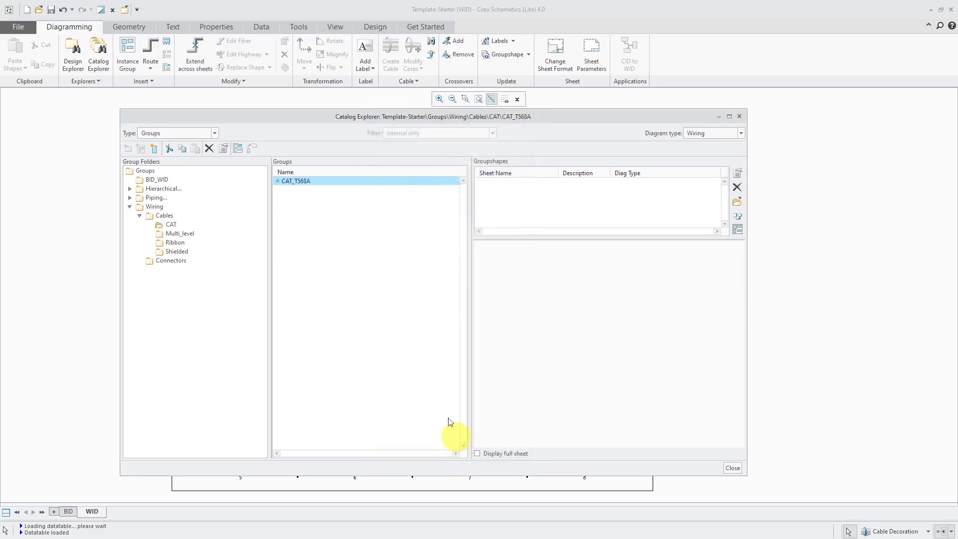
Add a new shape to the CAT_T568A group based on the NEWGROUP template.
right_click(301, 182)
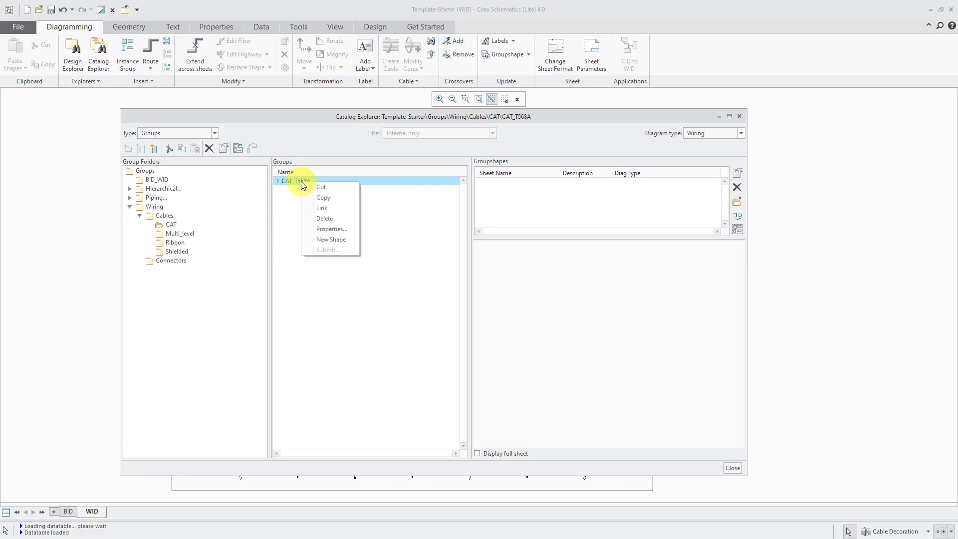
click(340, 240)
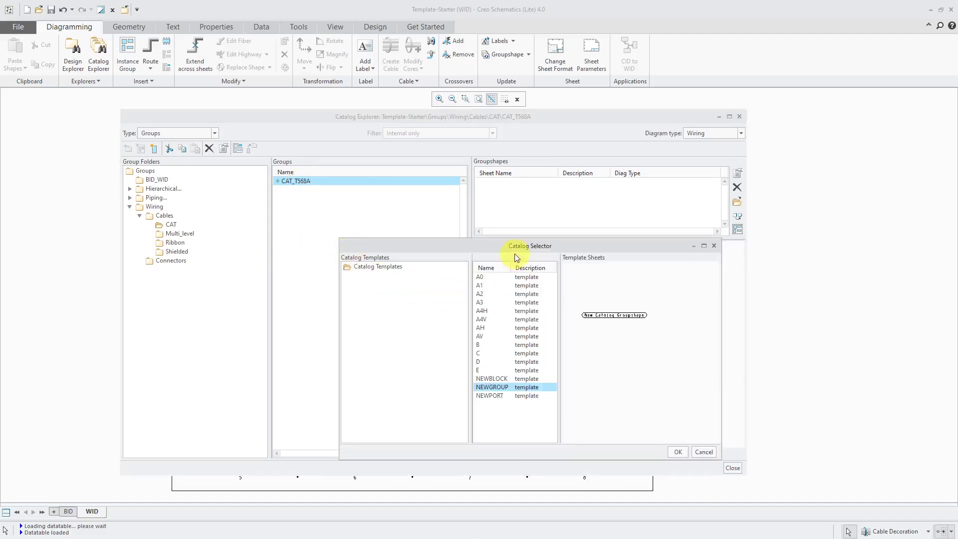
drag(513, 249, 435, 211)
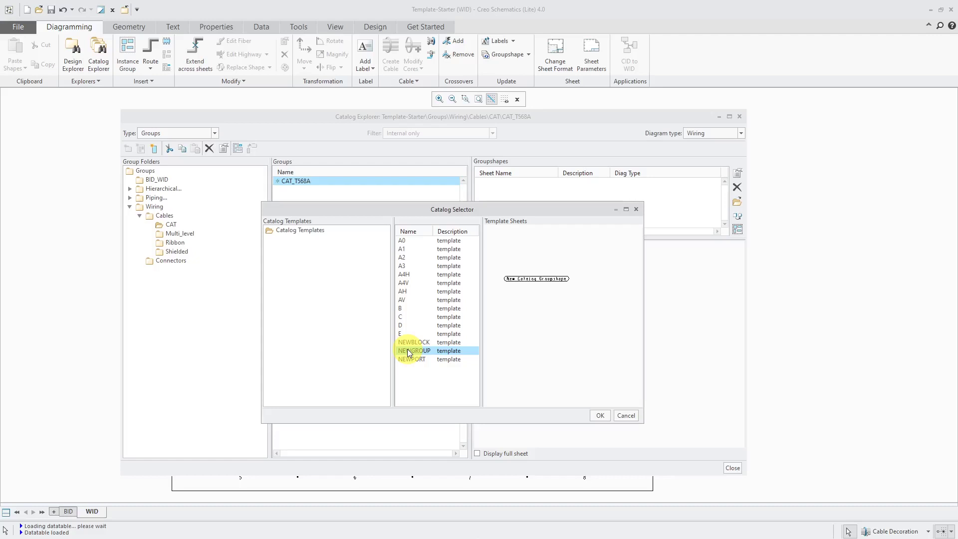
click(598, 416)
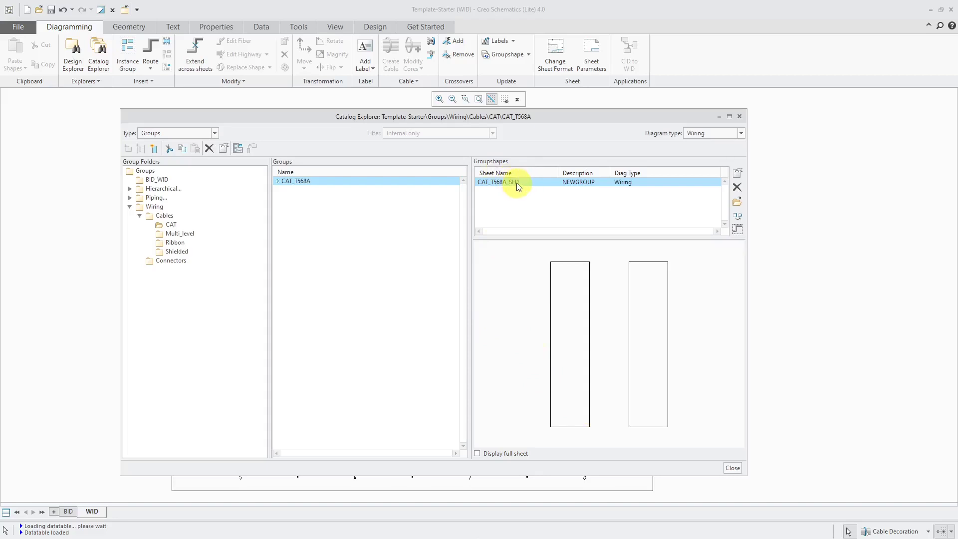
Rename the group's shape sheet as CAT_T568A_SHAPE and open it for editing.
double_click(543, 184)
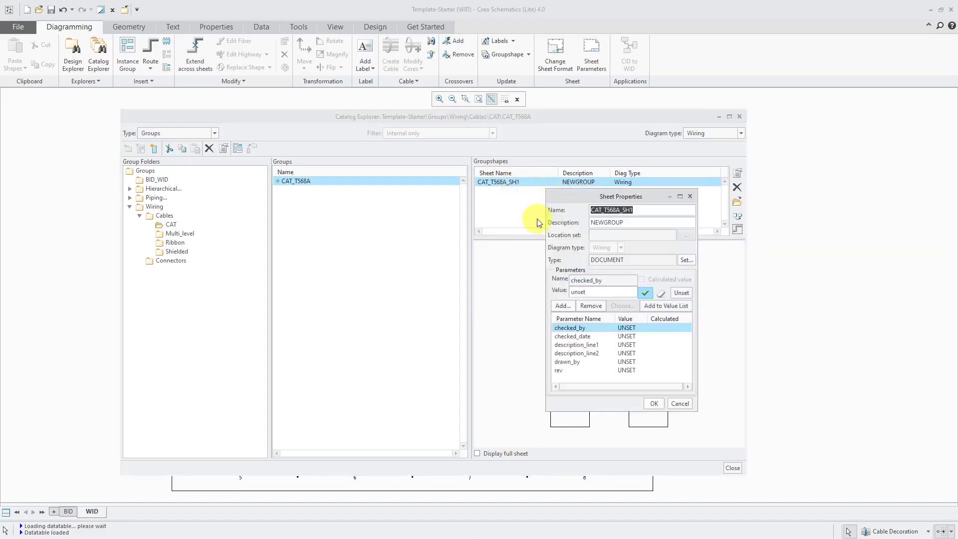
click(651, 210)
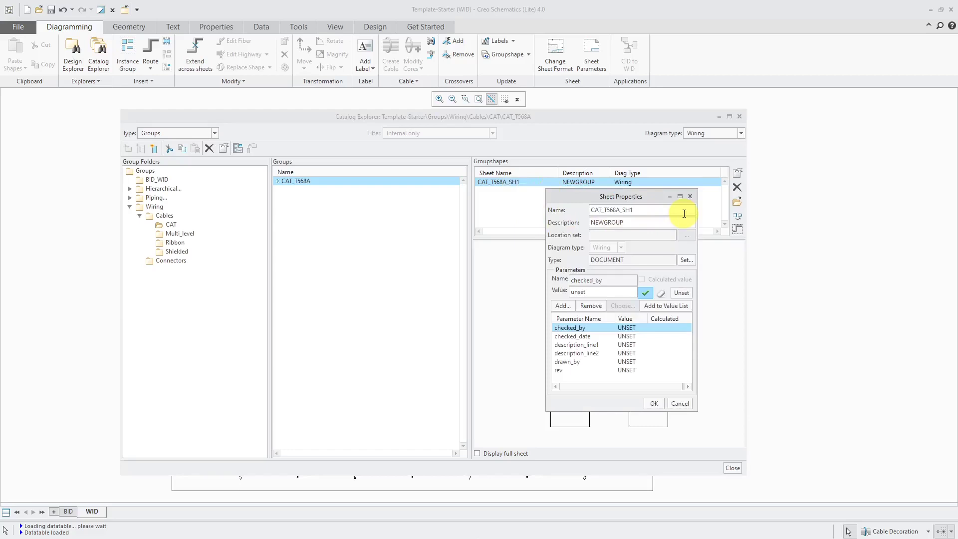
text(APE)
click(654, 403)
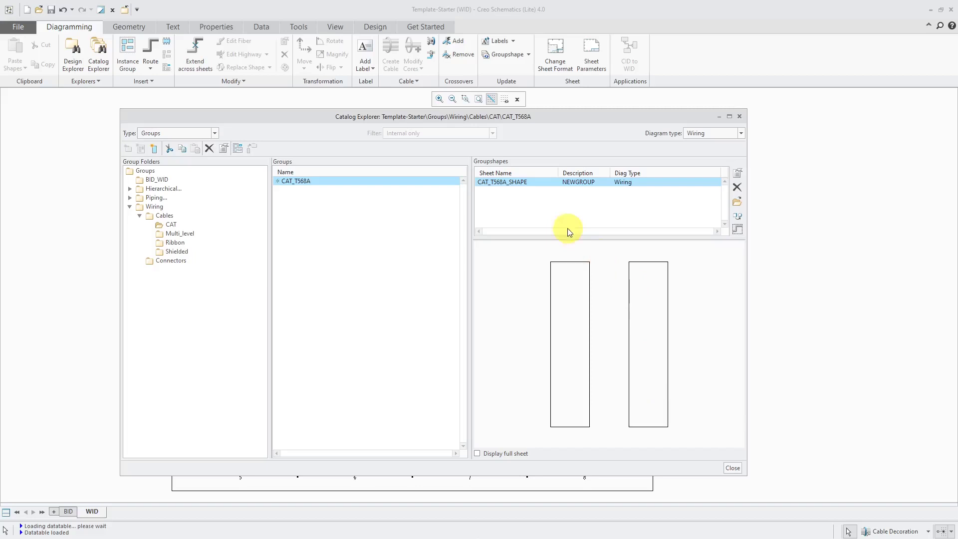
click(737, 204)
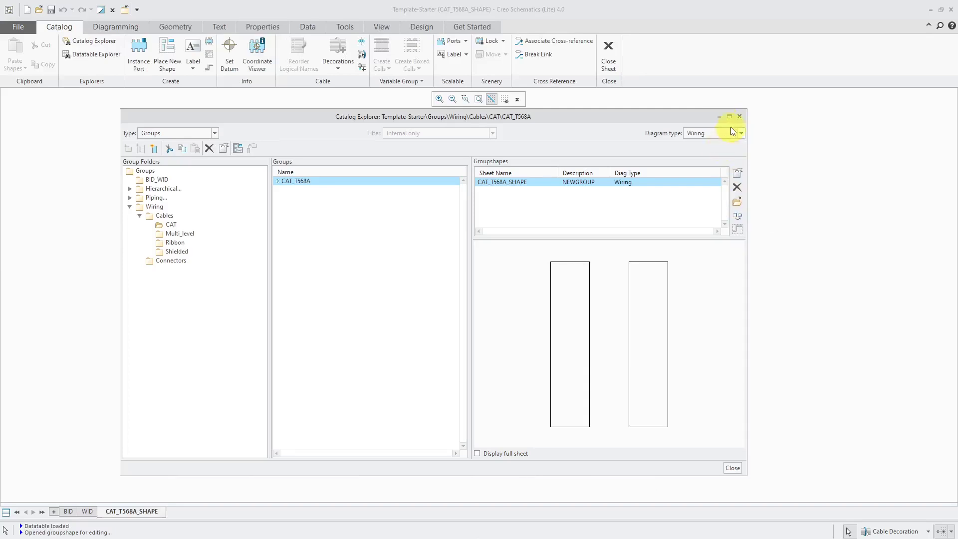
click(736, 468)
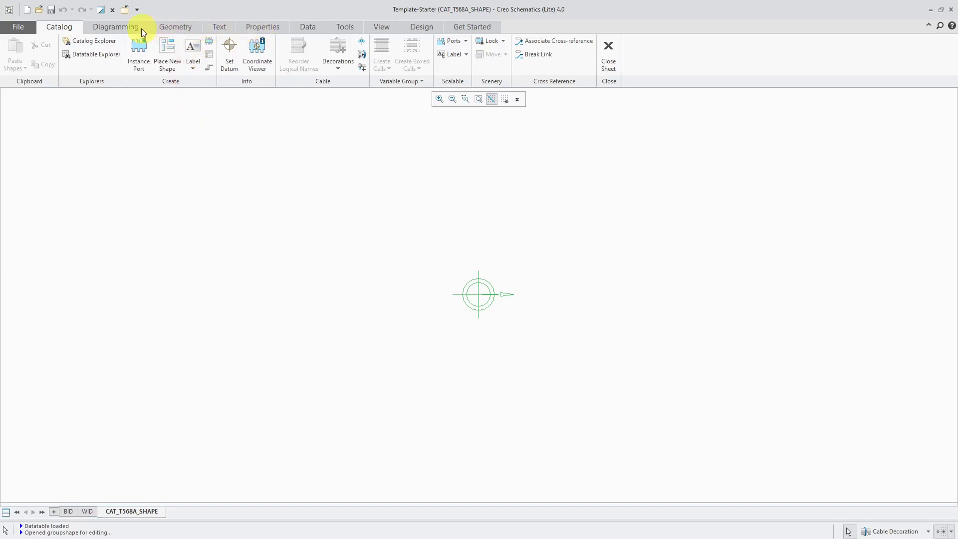
Place three vertical construction lines on the shape sheet: one through the datum and one far out on each side of it.
click(178, 28)
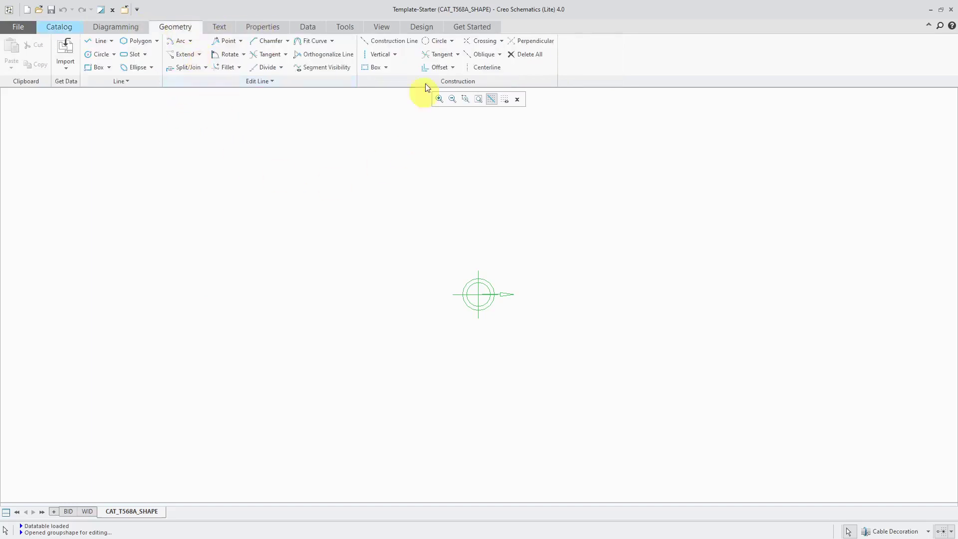
click(396, 54)
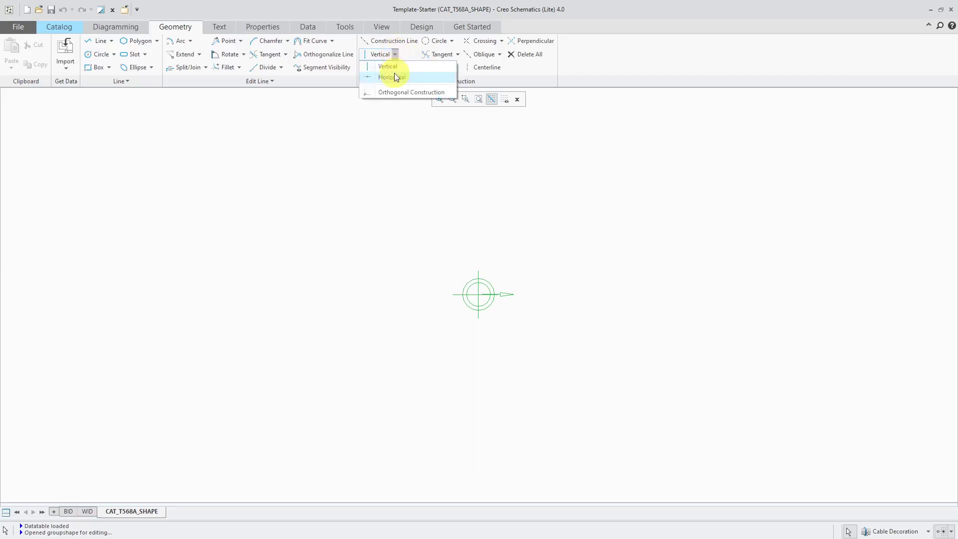
click(394, 67)
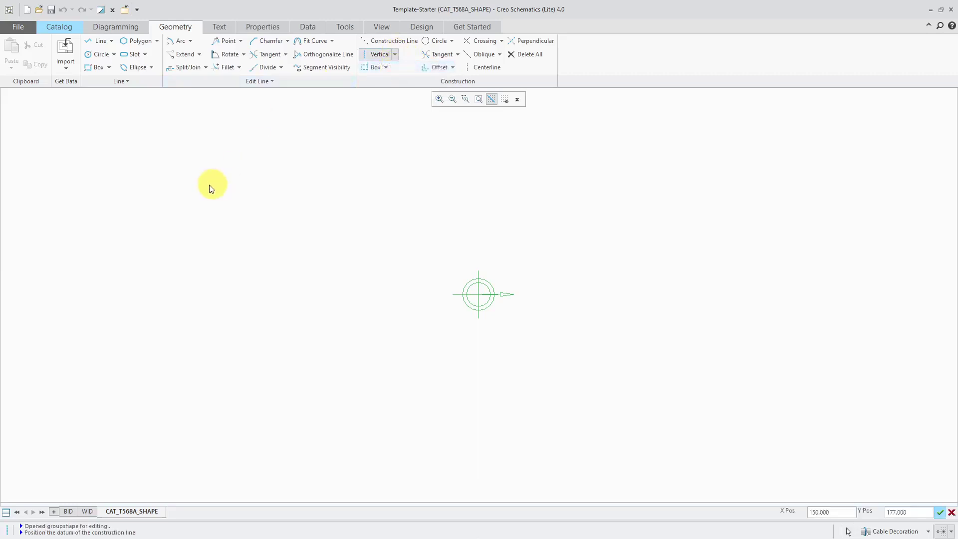
click(78, 186)
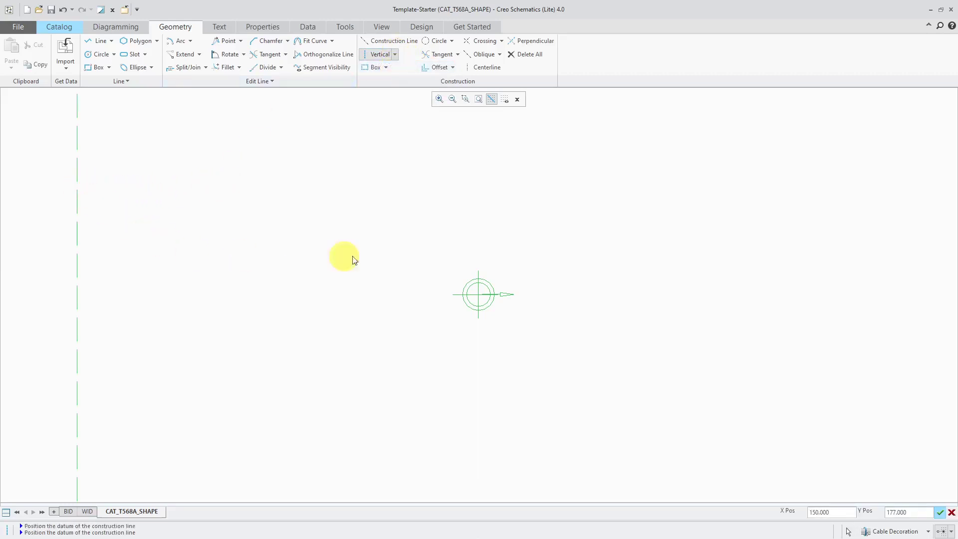
click(482, 210)
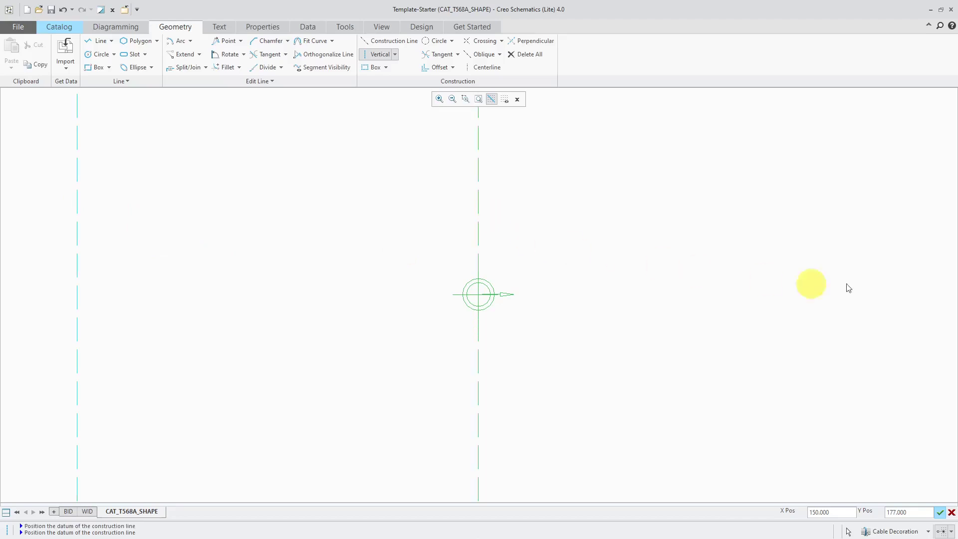
click(916, 255)
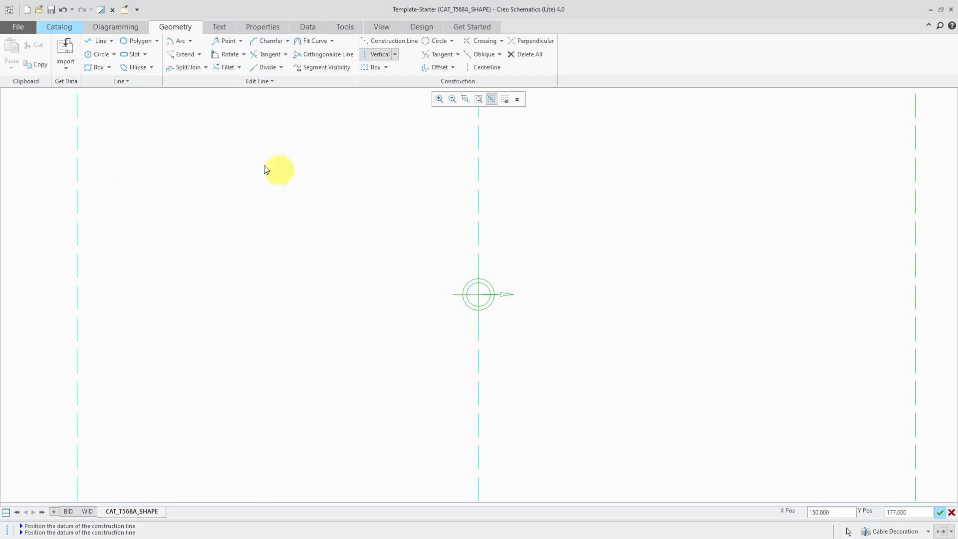
Show the grid and place eight parallel Routing_Wire cores, one grid row apart, between the two outer construction lines.
click(65, 31)
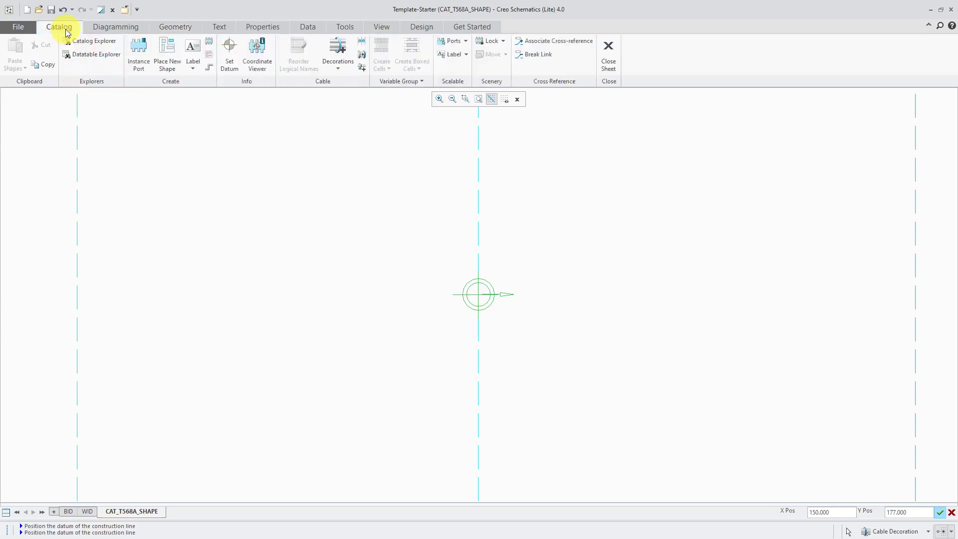
click(364, 43)
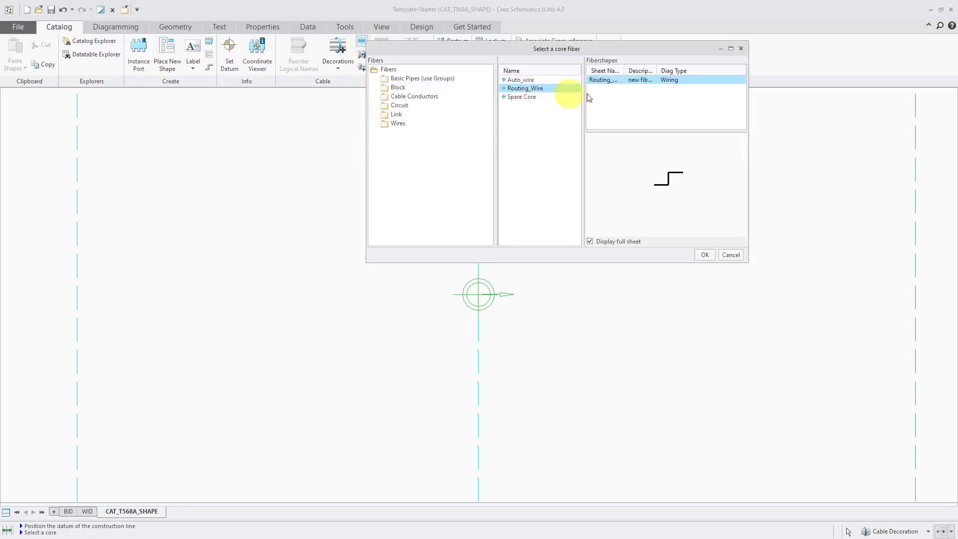
click(706, 256)
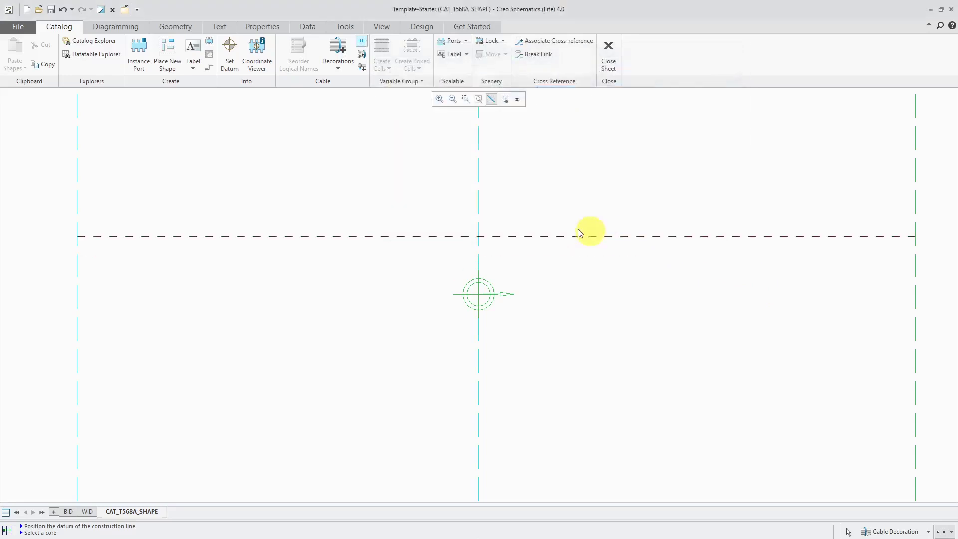
click(505, 102)
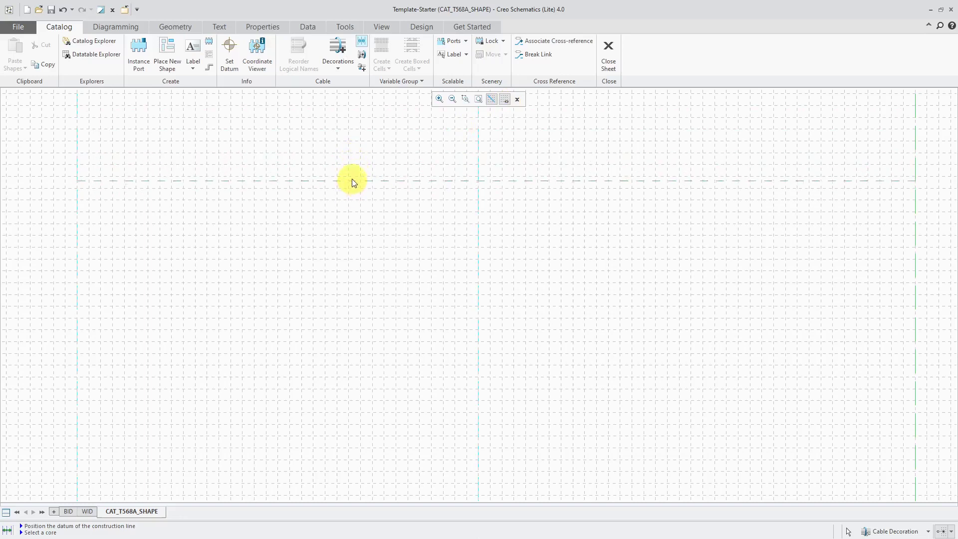
click(352, 178)
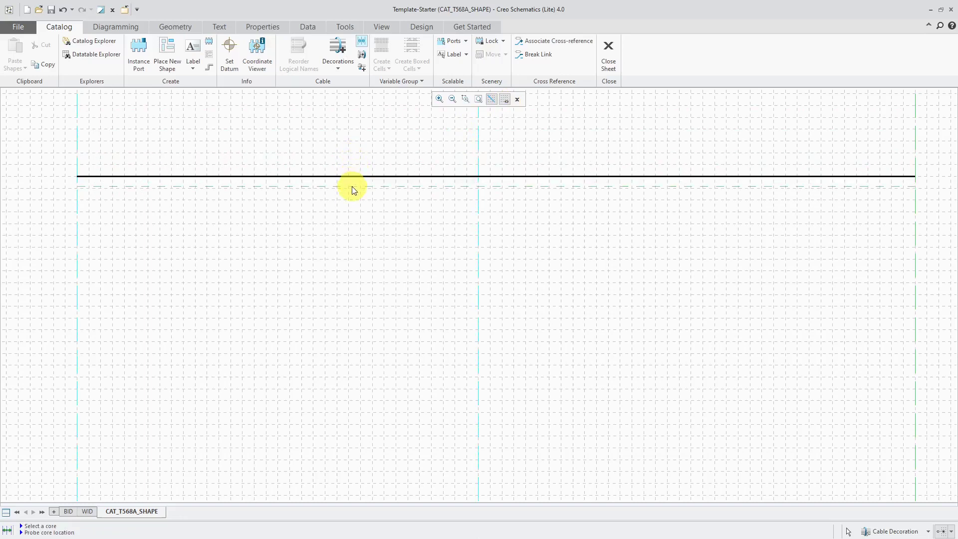
click(351, 187)
click(352, 199)
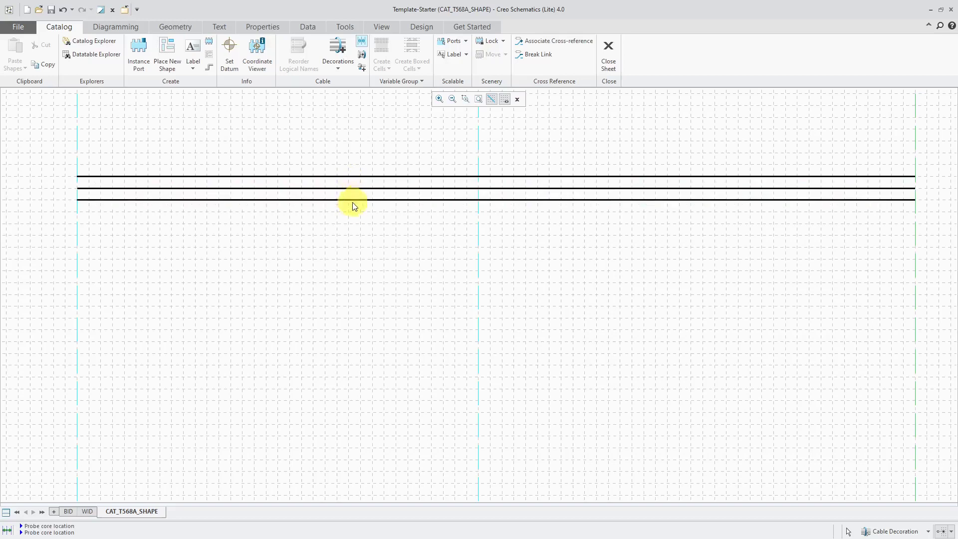
click(354, 213)
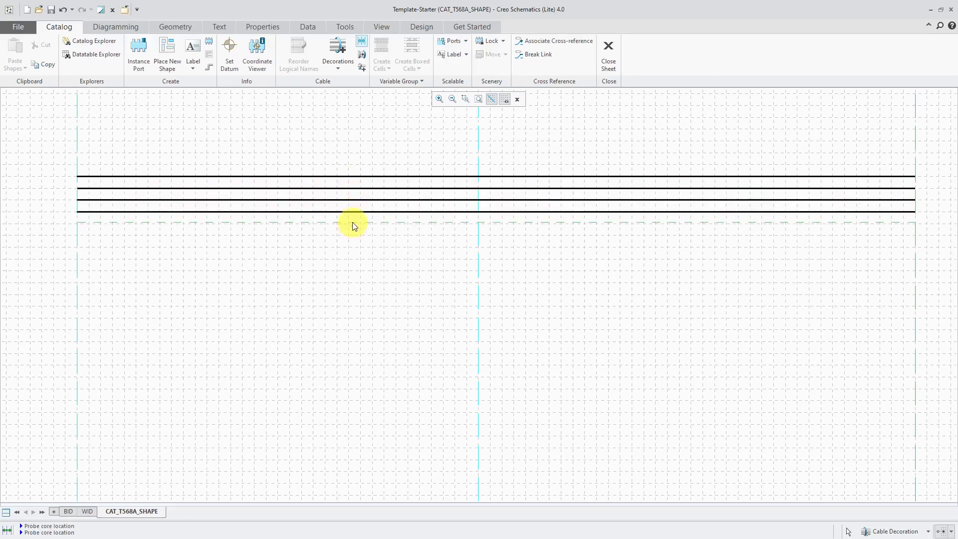
click(352, 223)
click(355, 235)
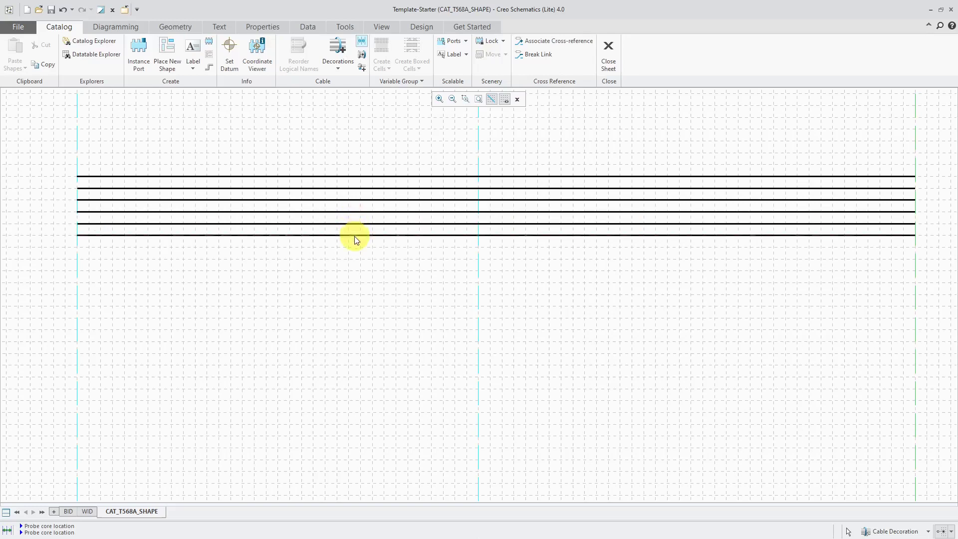
click(352, 248)
click(354, 259)
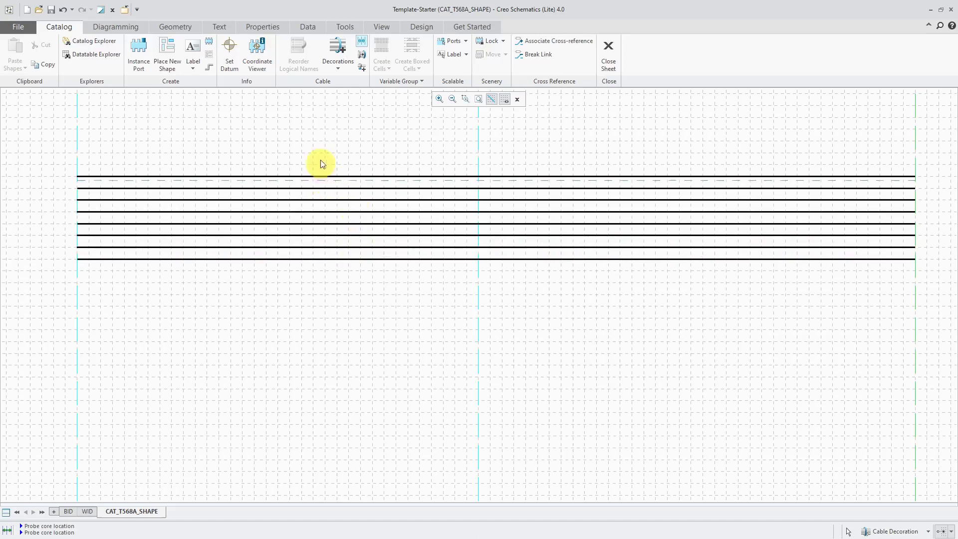
right_click(318, 145)
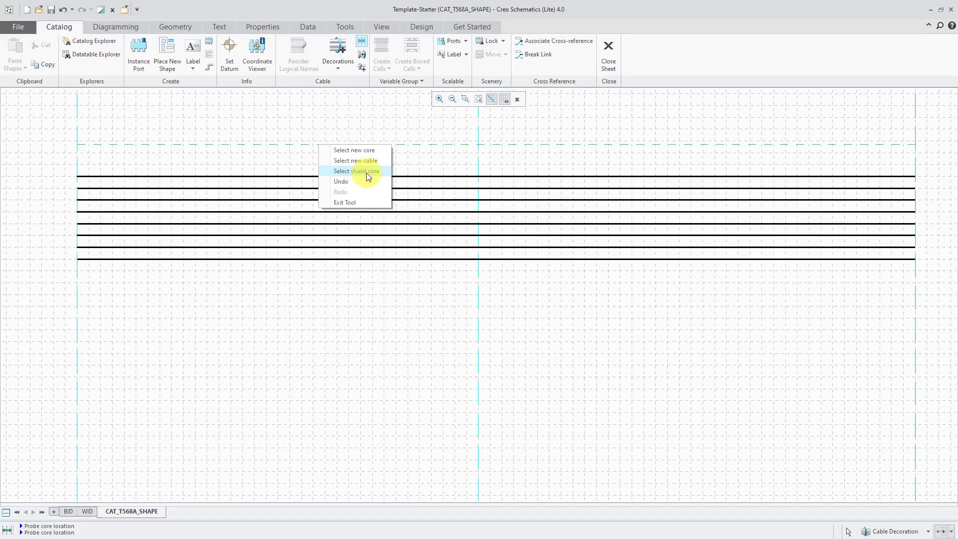
click(355, 204)
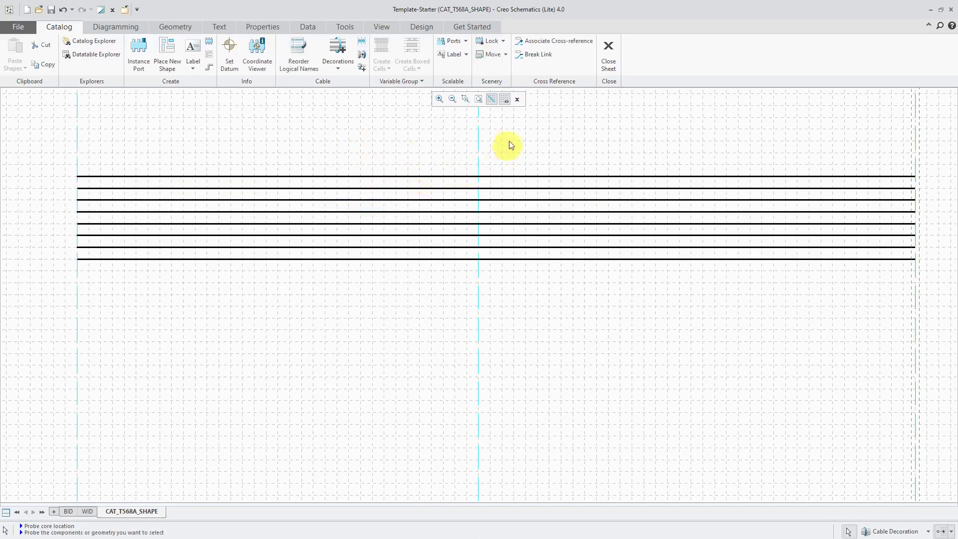
Hide the grid on the shape sheet and clear the selection.
click(506, 99)
scroll(589, 344, down, 1)
scroll(589, 347, up, 1)
click(580, 334)
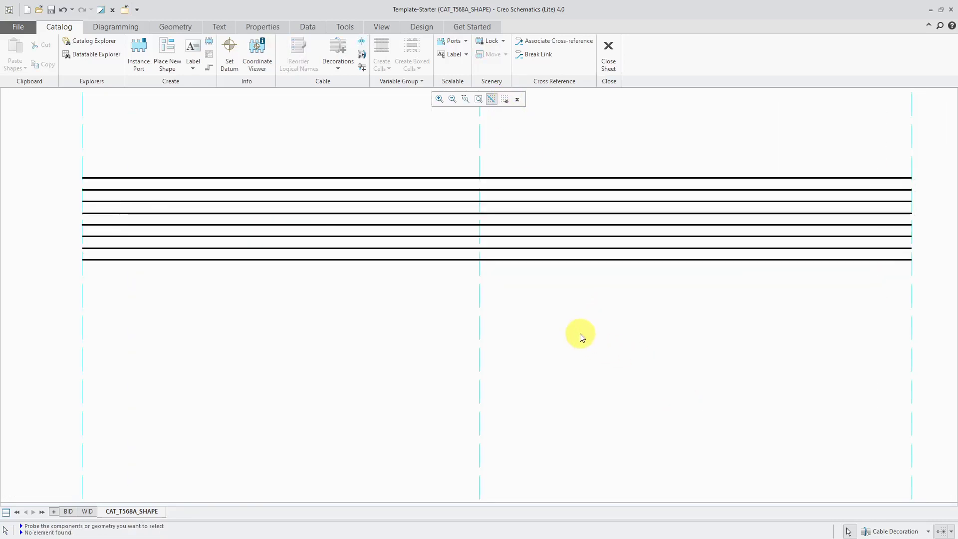
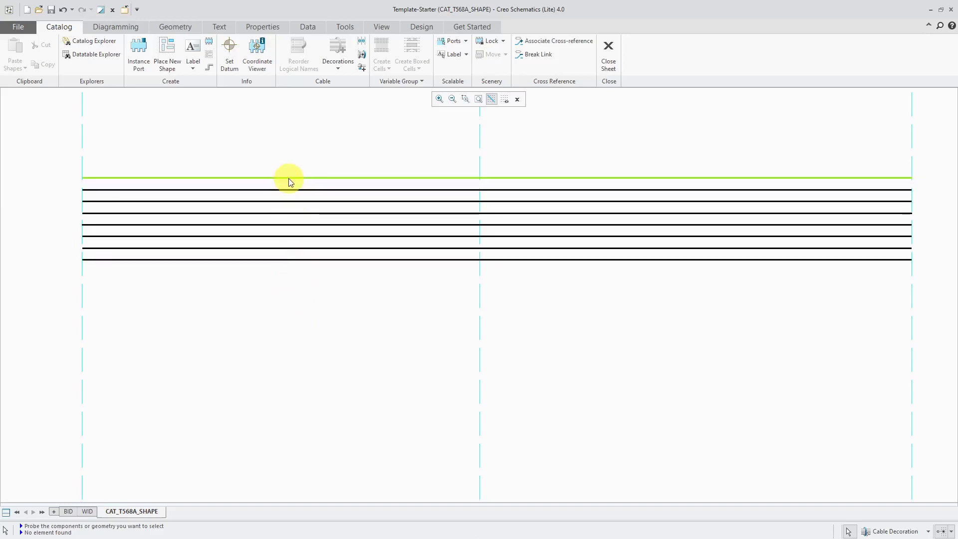
In the topmost wire's label properties, set the text height to 1 mm and the label position to Middle.
right_click(310, 168)
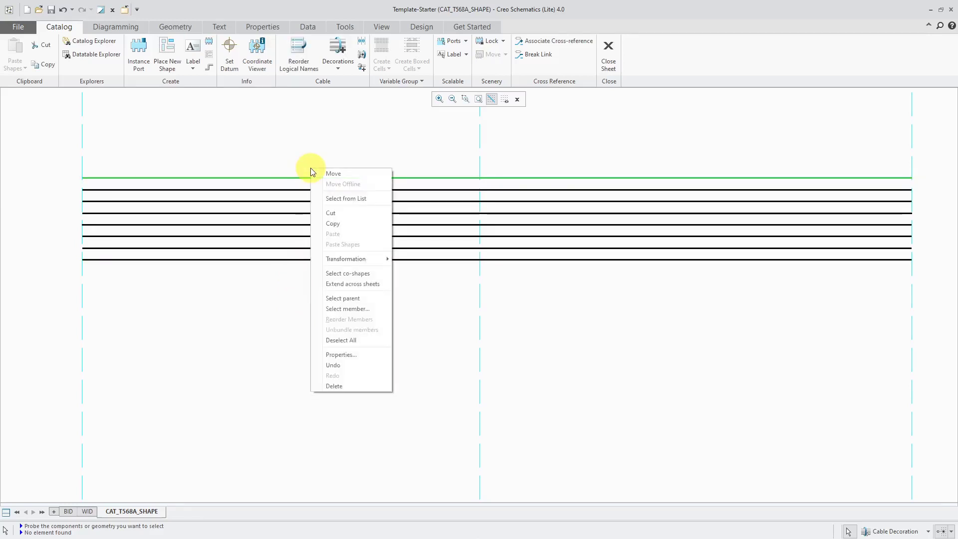
click(356, 354)
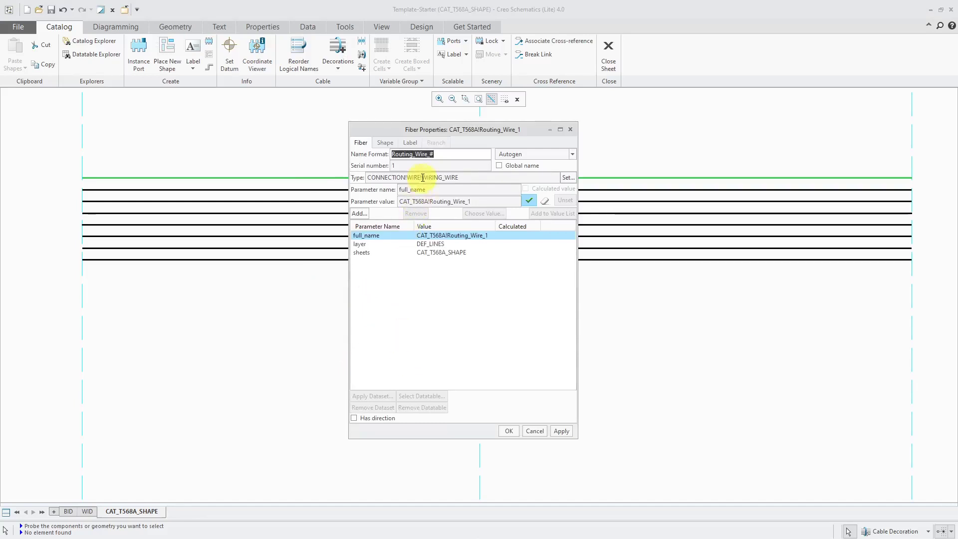
click(411, 143)
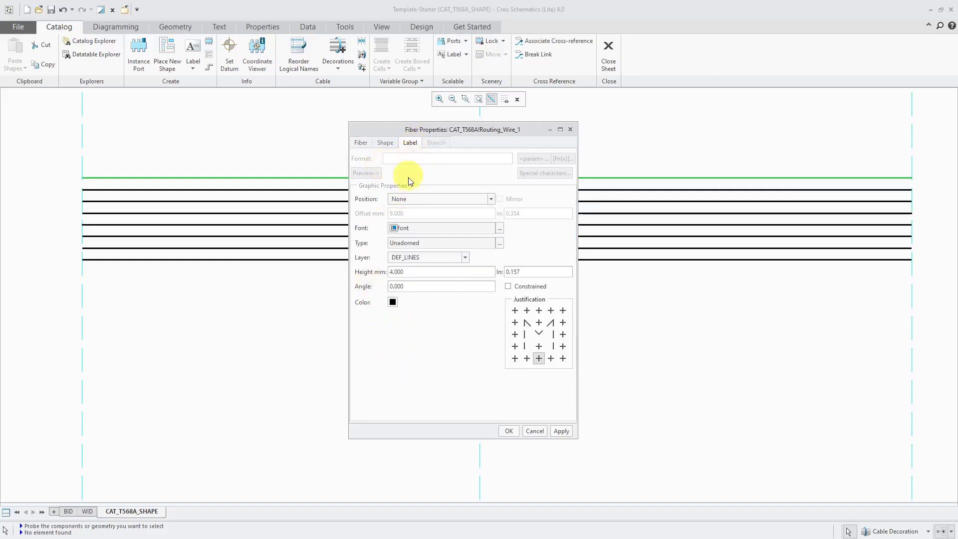
double_click(421, 269)
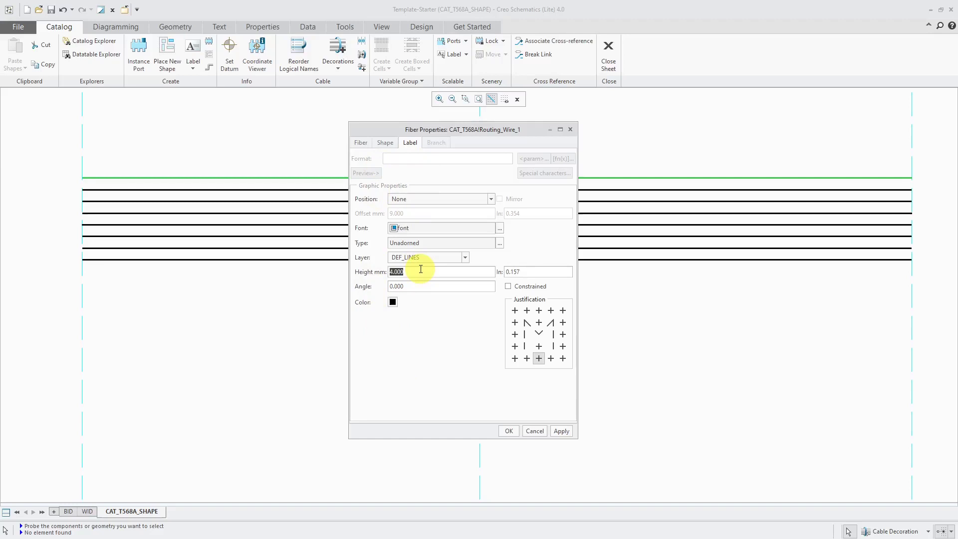
text(1)
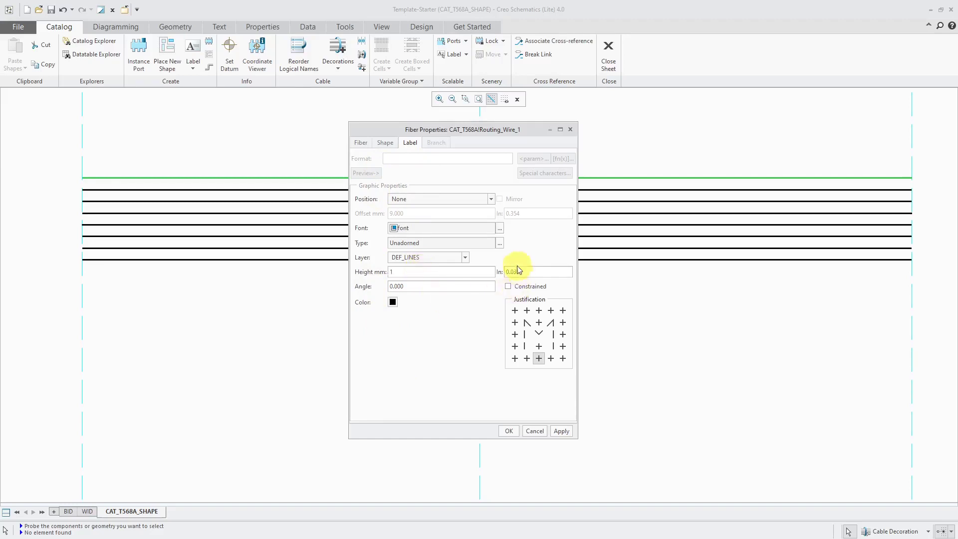
click(452, 196)
click(448, 210)
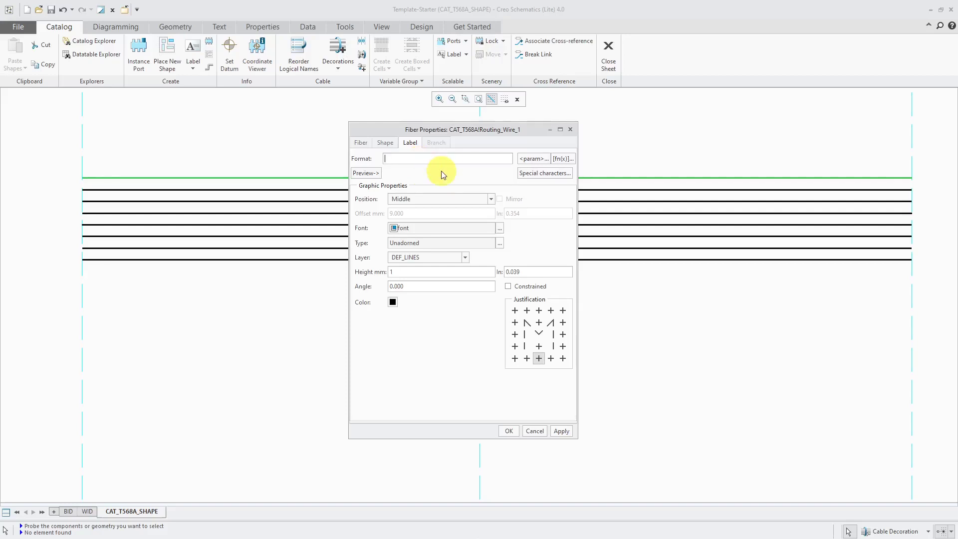
Insert the "Name of container if present" function into the topmost wire's label format, apply it and check the label on the sheet.
click(532, 160)
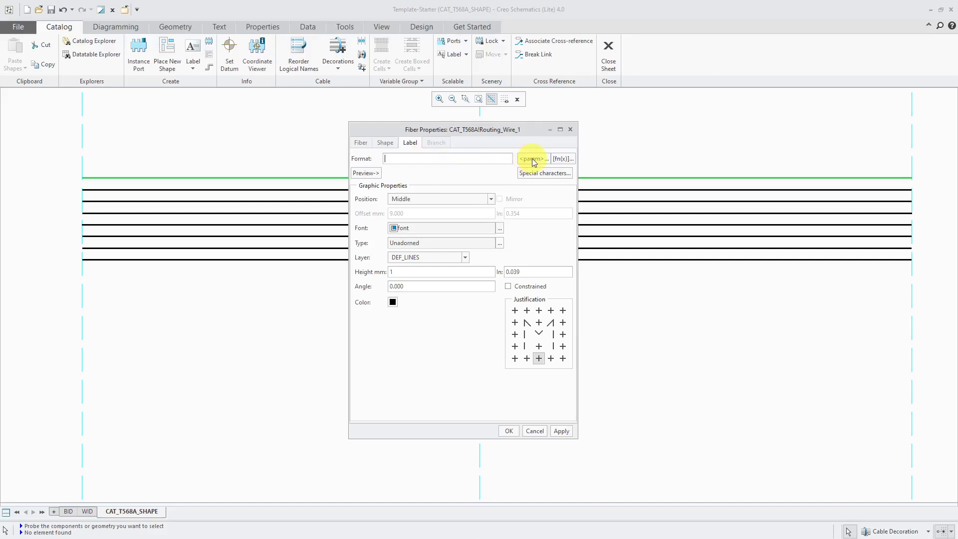
click(563, 160)
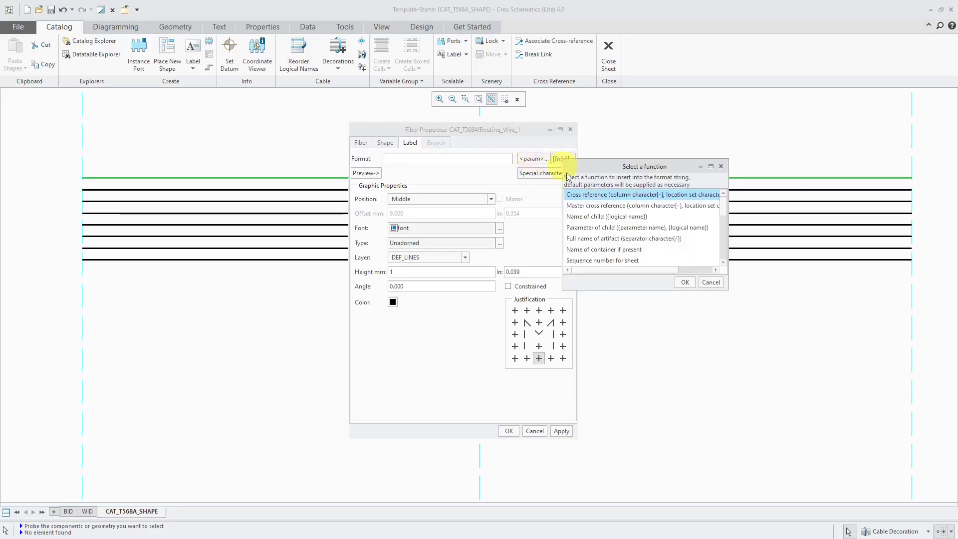
click(616, 251)
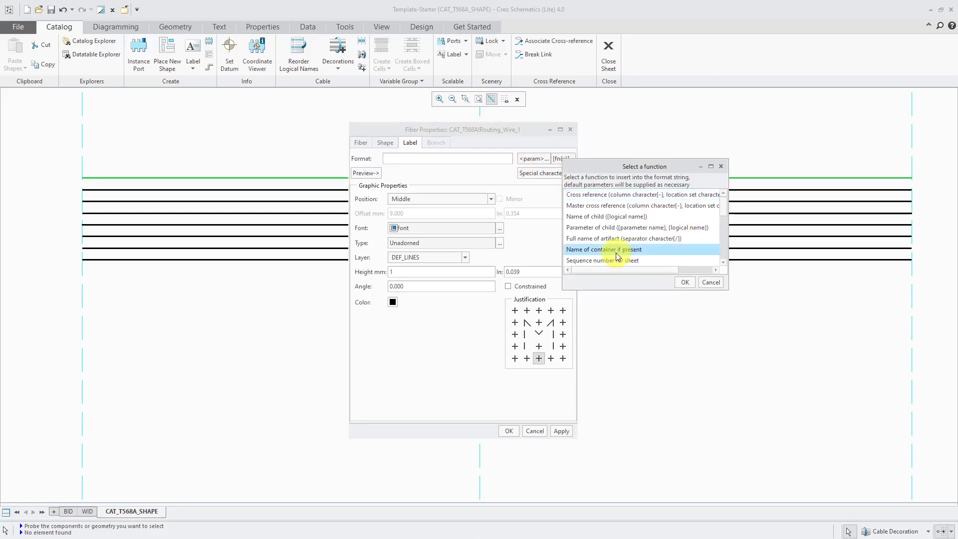
click(692, 284)
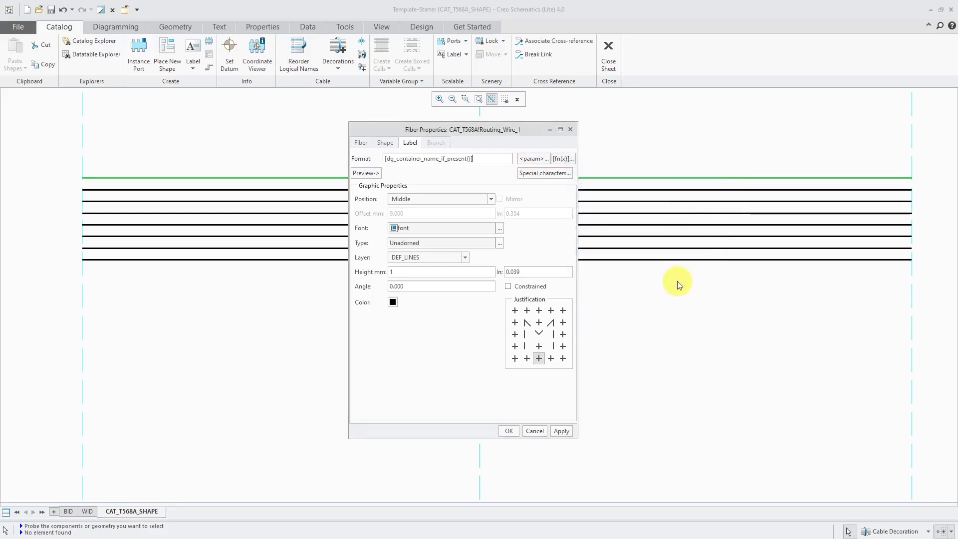
drag(481, 128, 758, 156)
click(840, 458)
scroll(534, 171, up, 2)
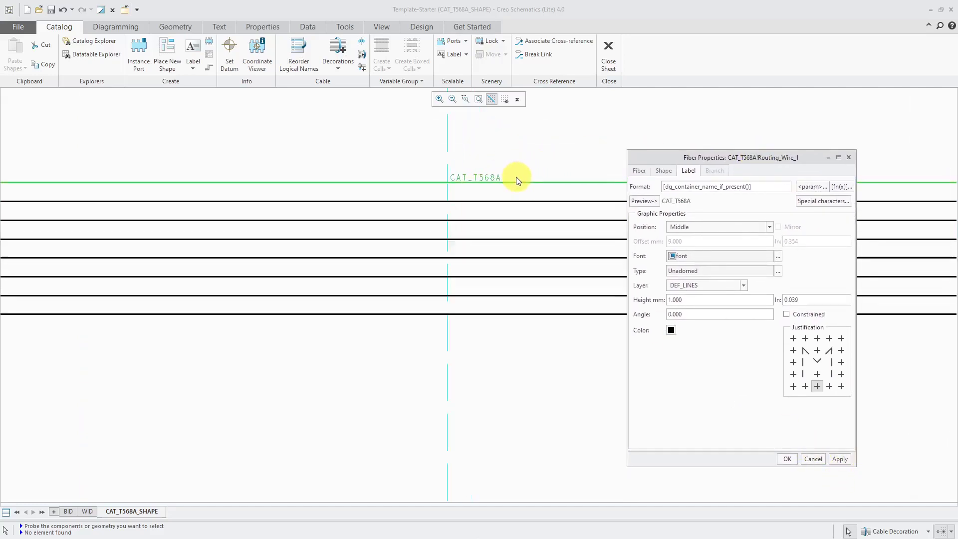
scroll(483, 223, down, 2)
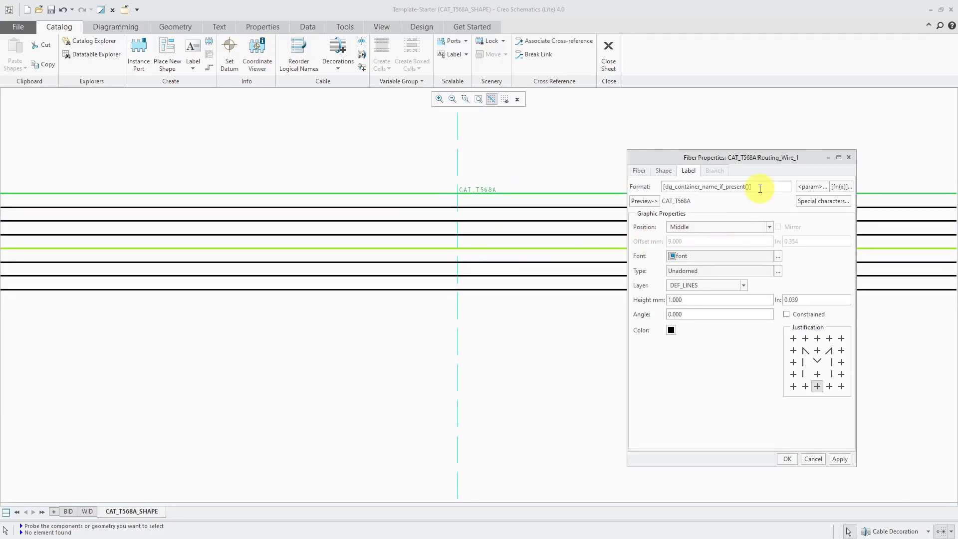
Append " - " after the container name function in the topmost wire's label format and apply the fiber properties.
text(-)
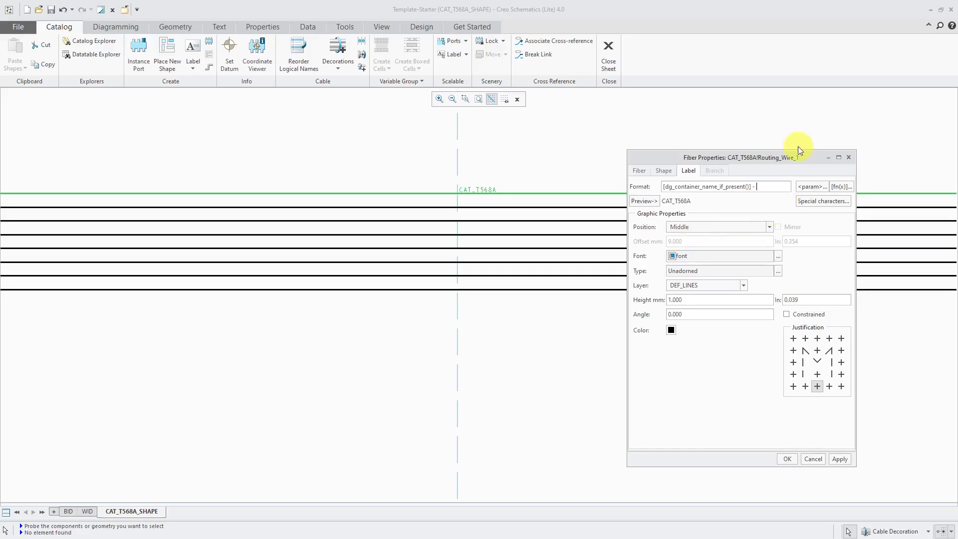
click(808, 187)
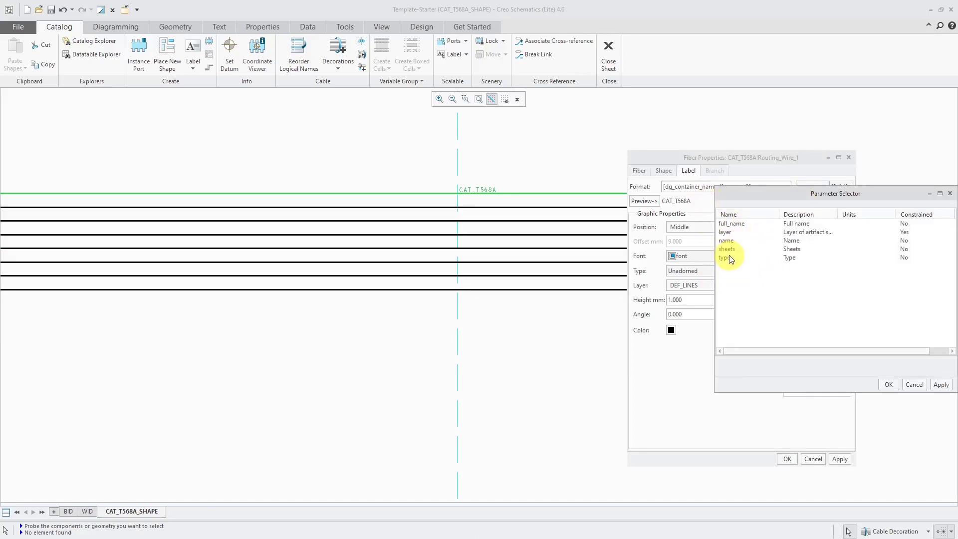
click(913, 385)
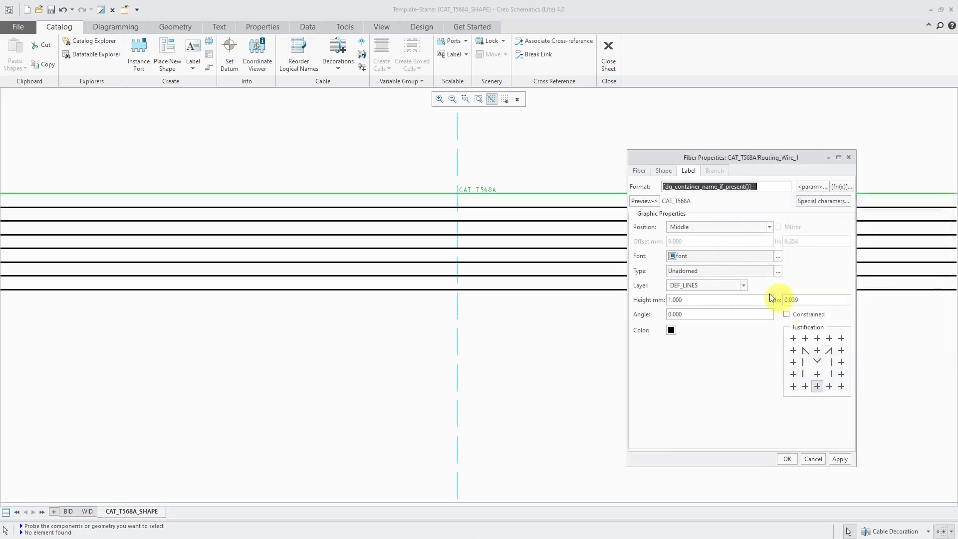
click(645, 170)
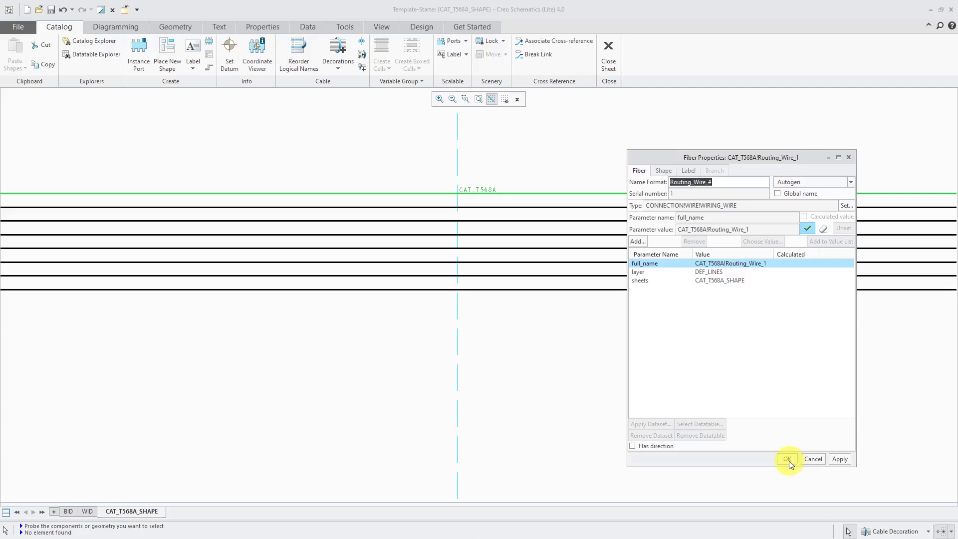
click(845, 460)
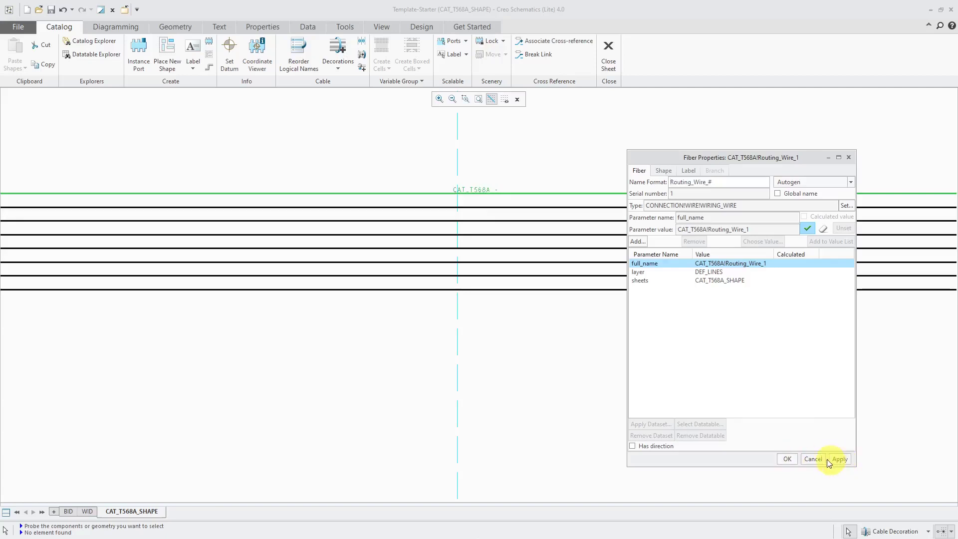
click(786, 458)
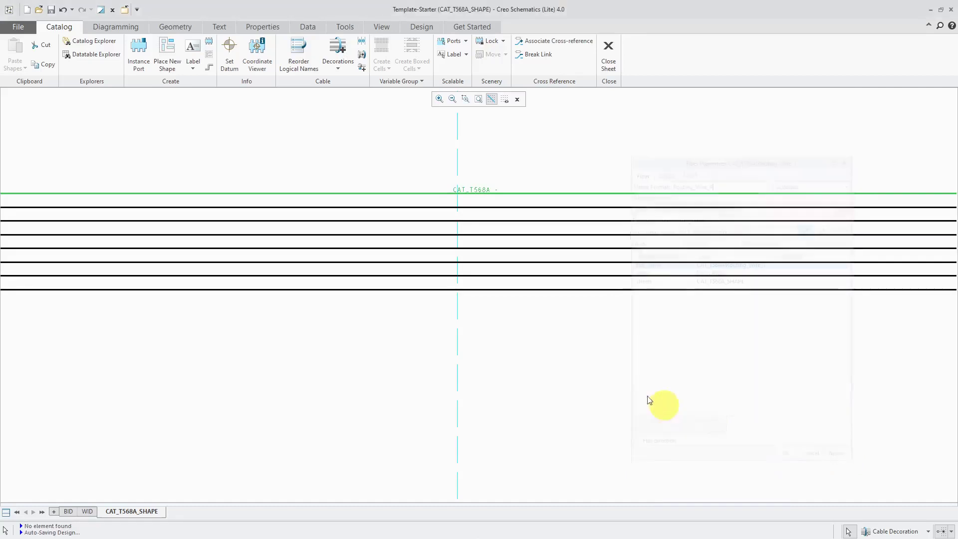
Apply the T568A spool dataset to the CAT_T568A cable group's properties in the catalog.
scroll(532, 337, down, 1)
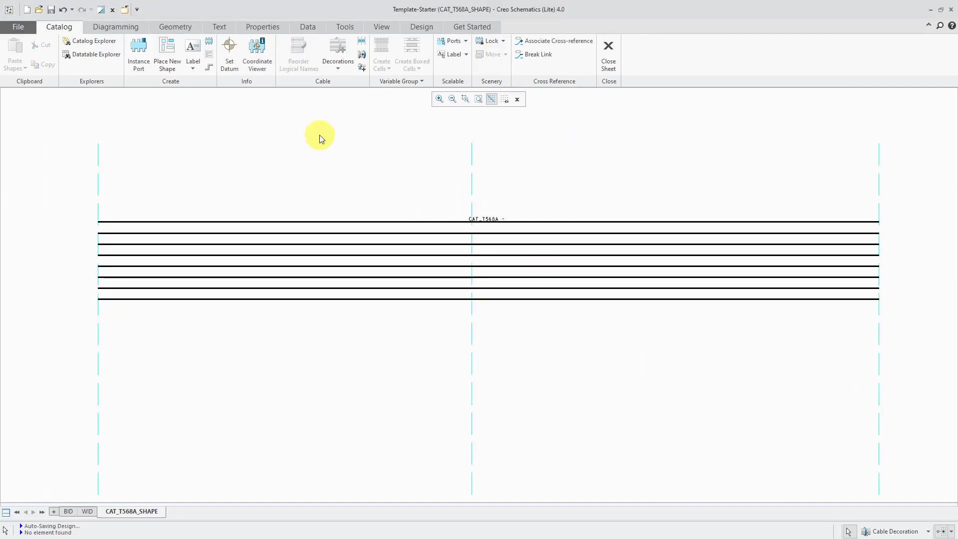
click(93, 41)
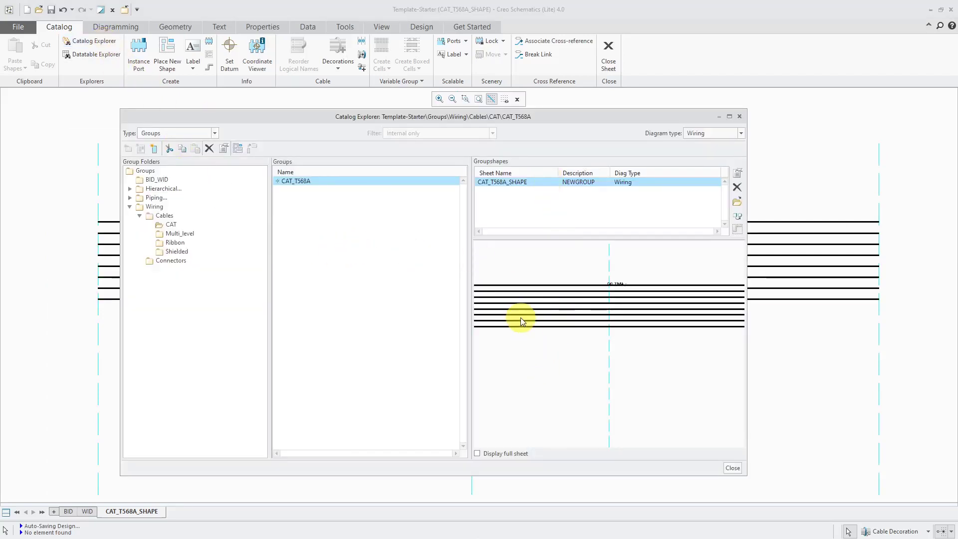
right_click(302, 183)
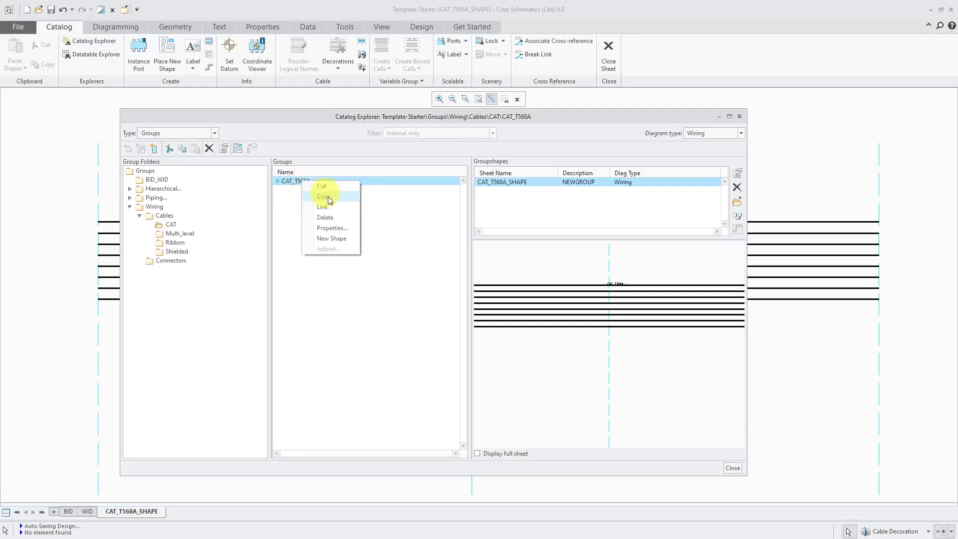
click(331, 228)
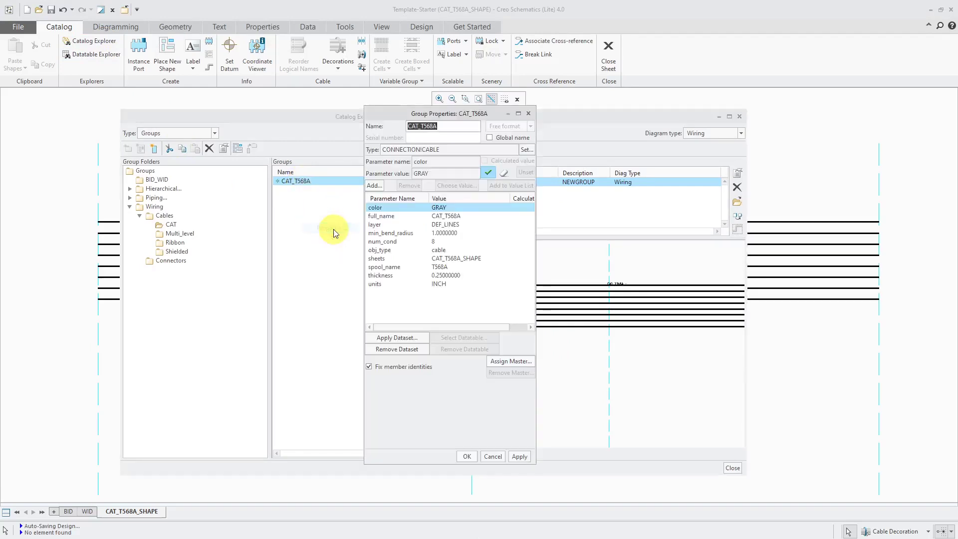
click(397, 337)
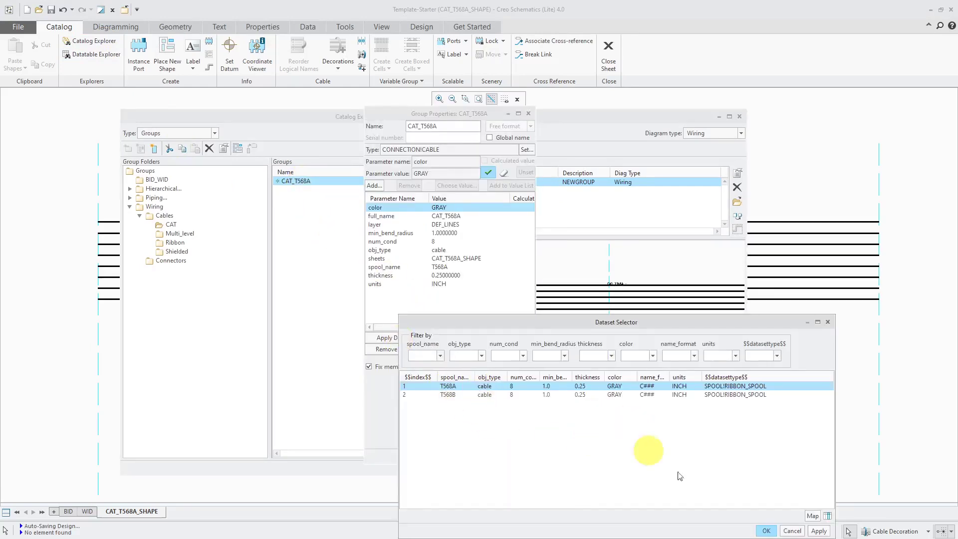
click(765, 530)
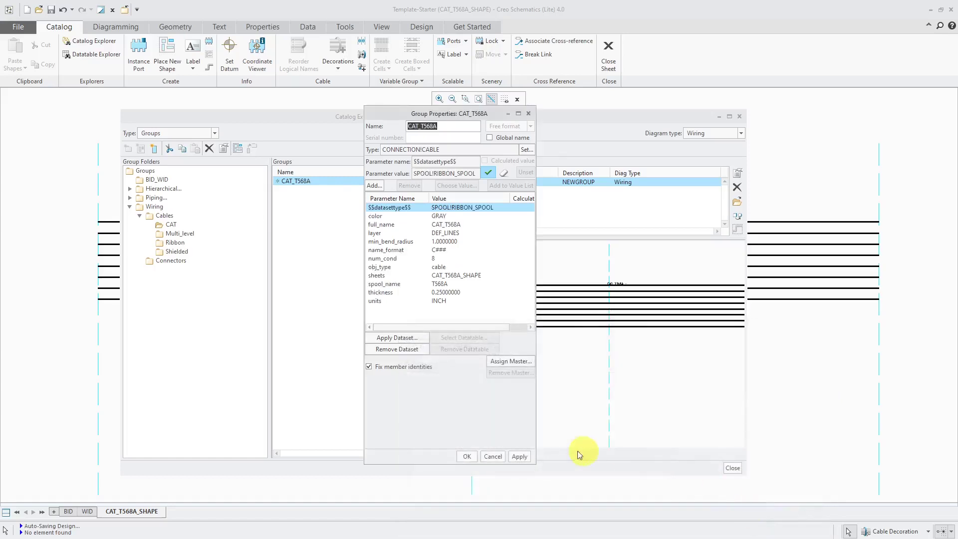
click(467, 457)
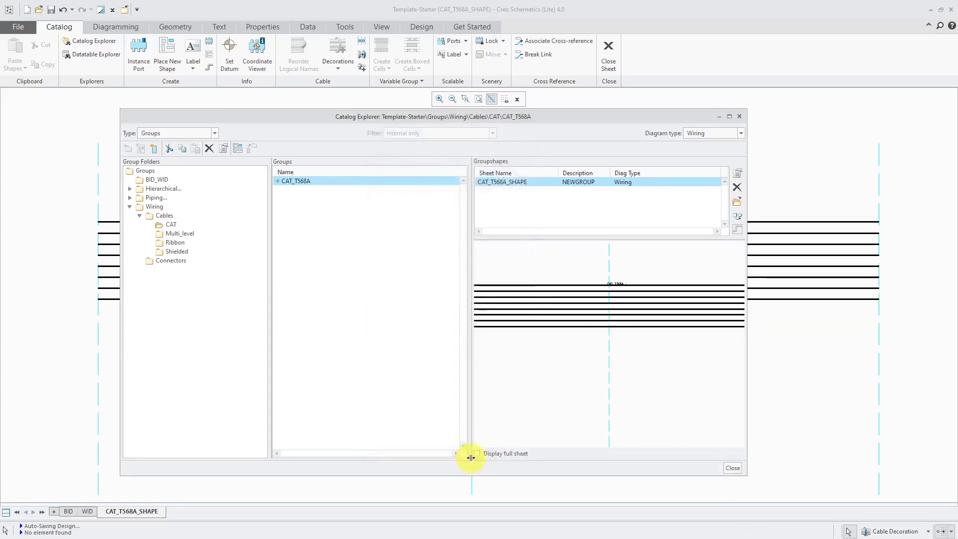
click(734, 469)
Close the CAT_T568A_SHAPE sheet and reopen it for editing from the catalog.
click(520, 100)
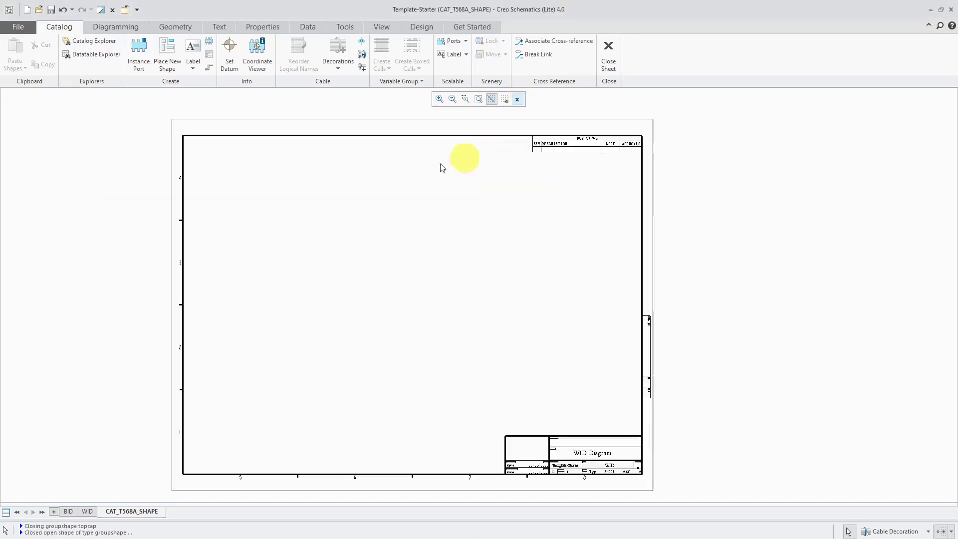
click(102, 64)
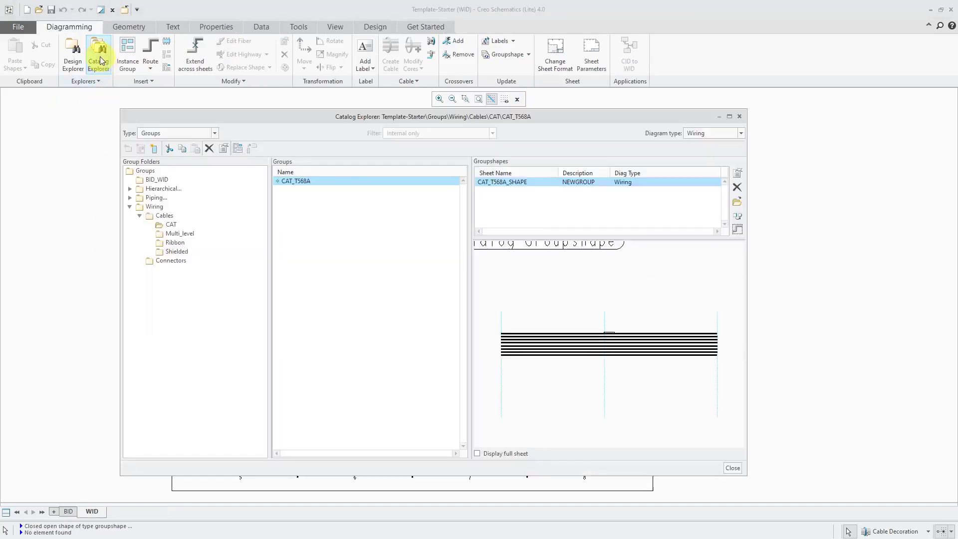
click(738, 202)
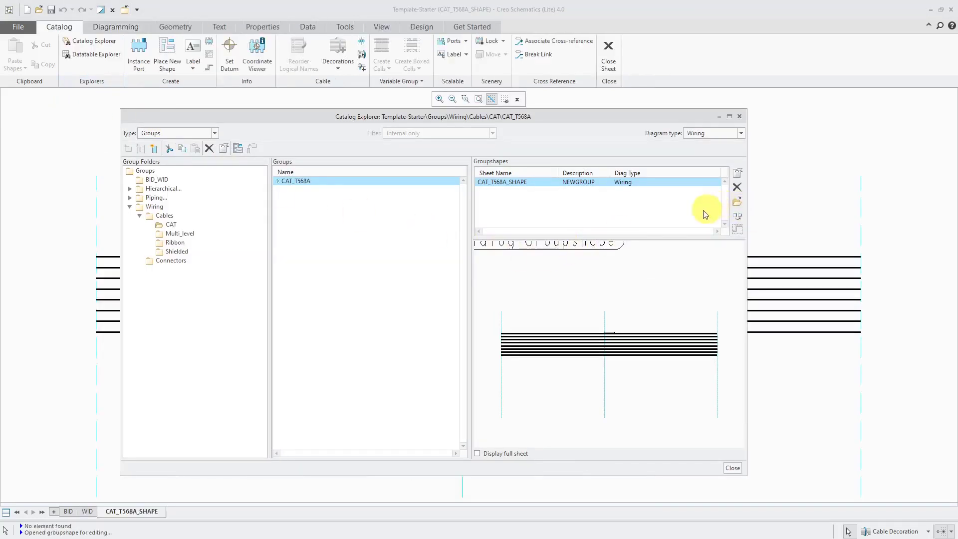
click(733, 468)
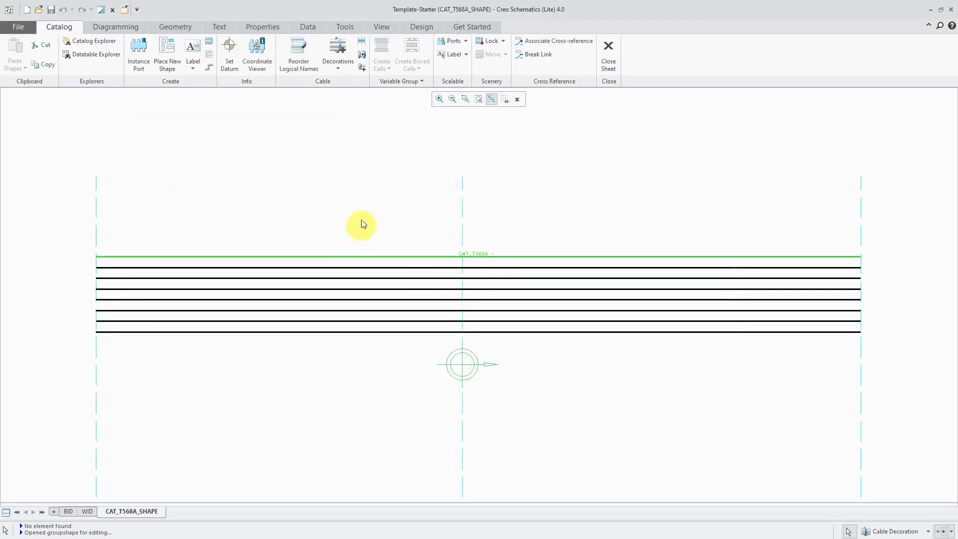
Append the name, wire_gauge and color parameters to the topmost wire's label format.
right_click(359, 161)
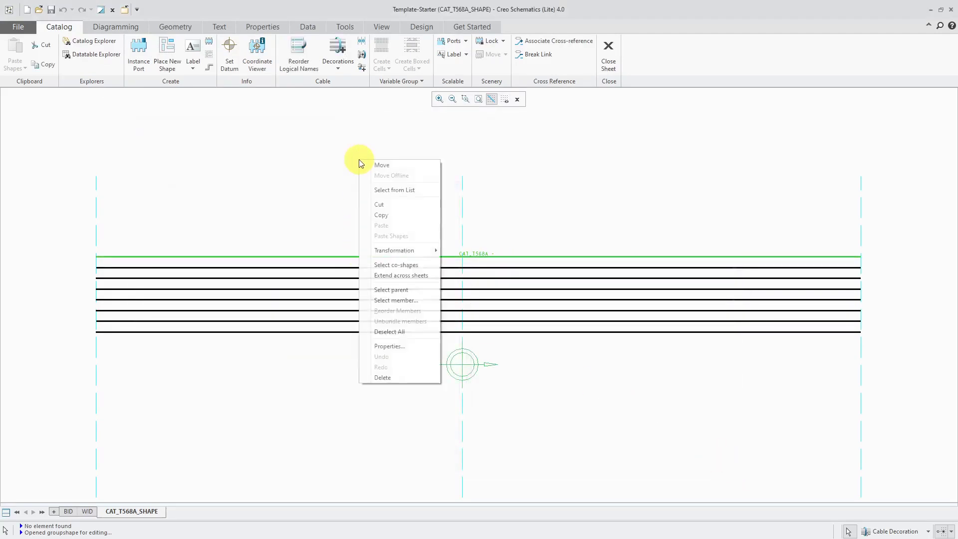
click(394, 345)
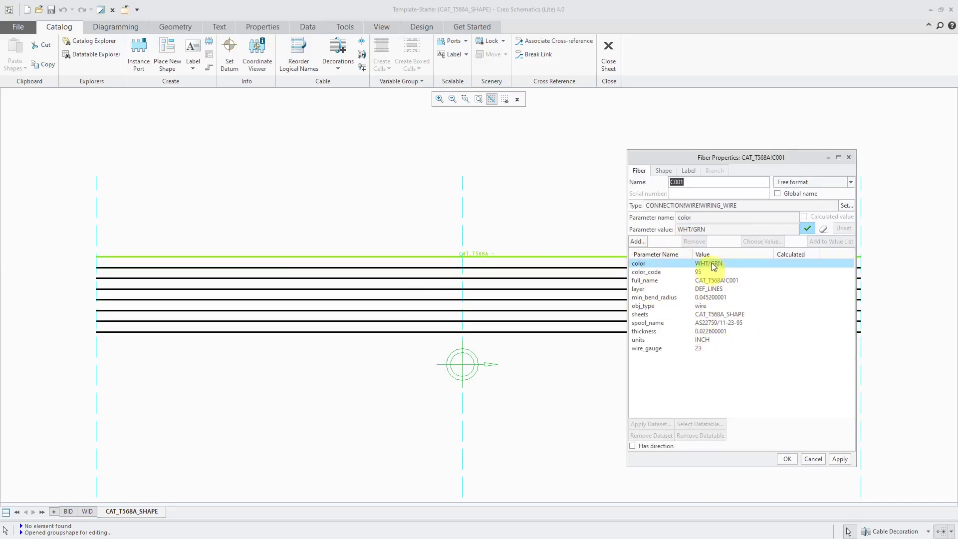
click(690, 171)
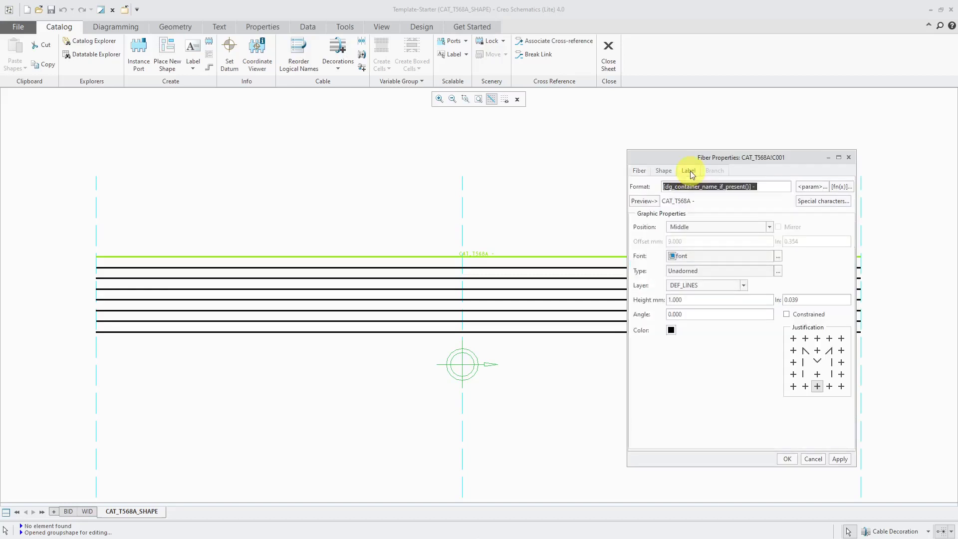
click(771, 184)
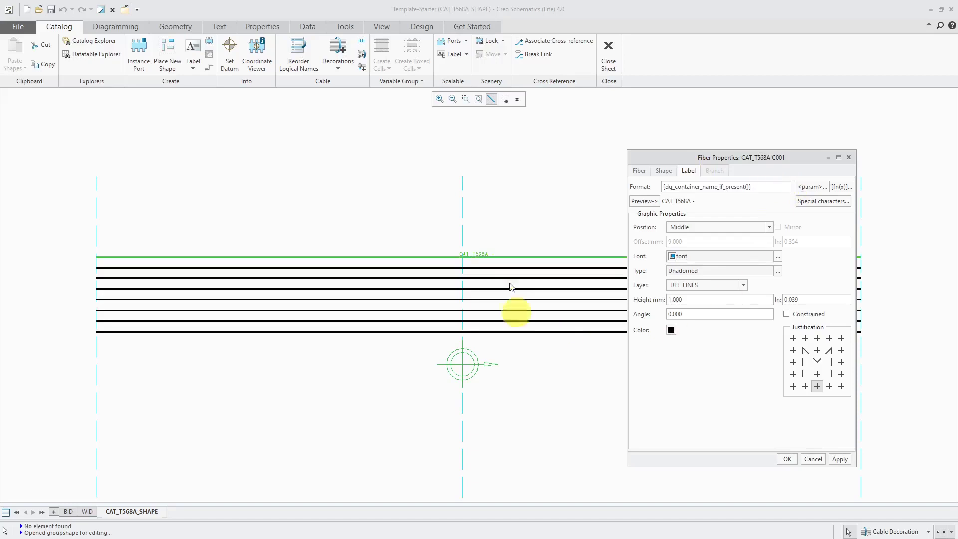
click(809, 188)
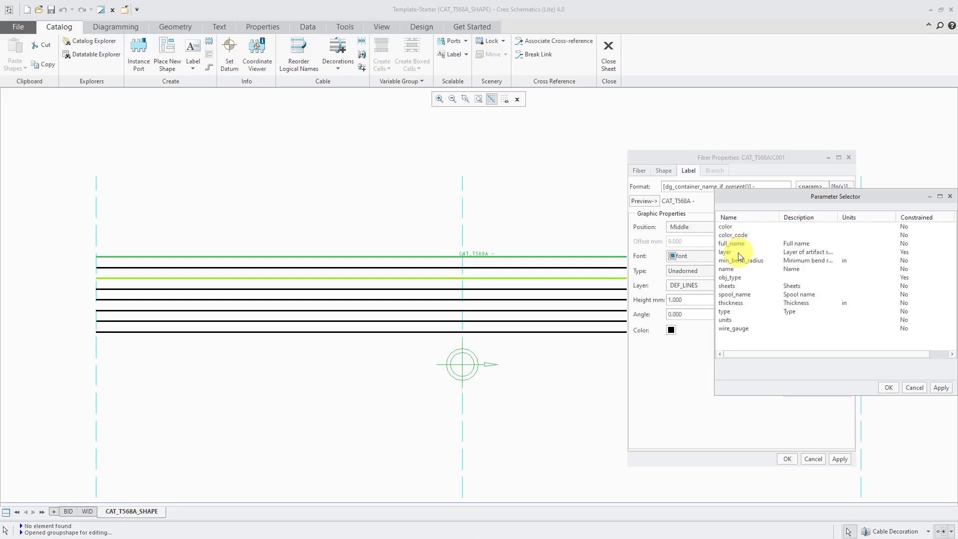
click(728, 270)
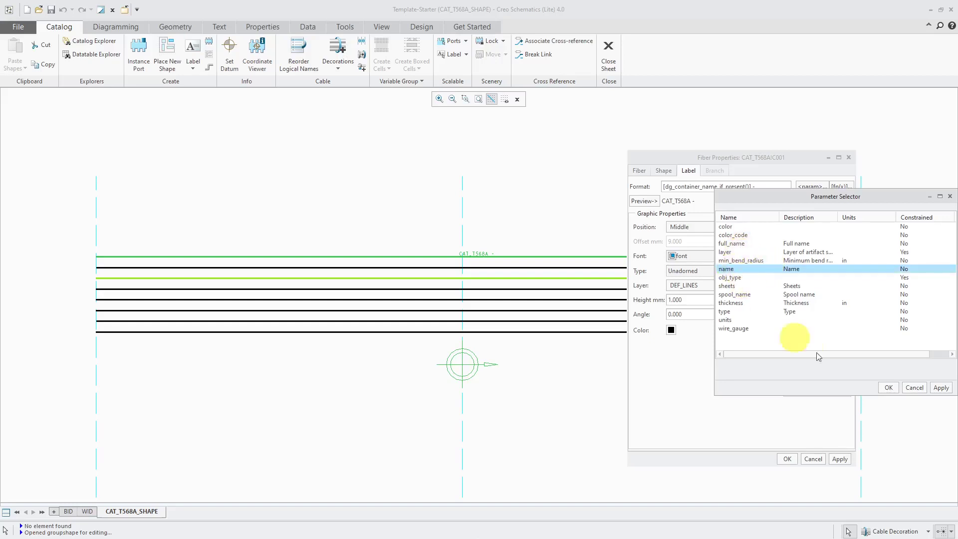
click(940, 387)
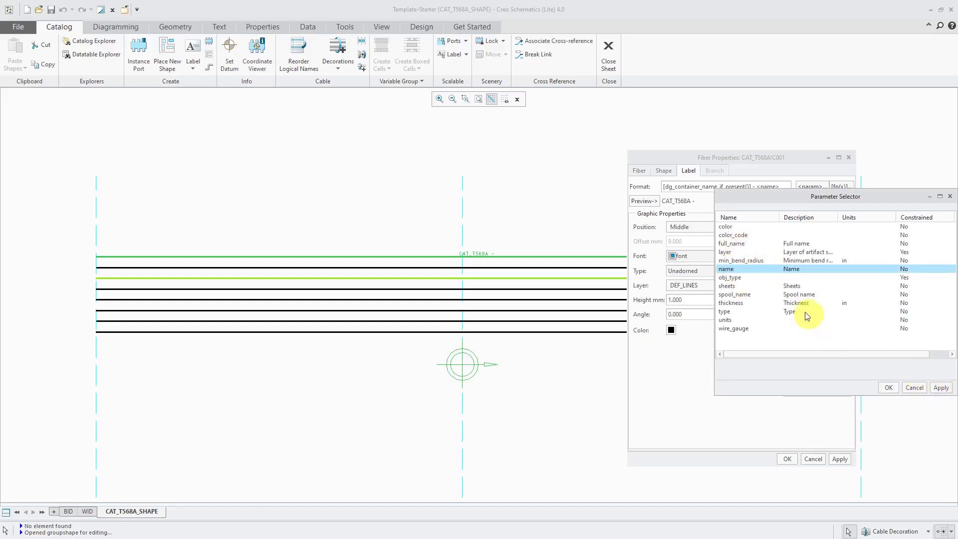
click(738, 328)
click(940, 388)
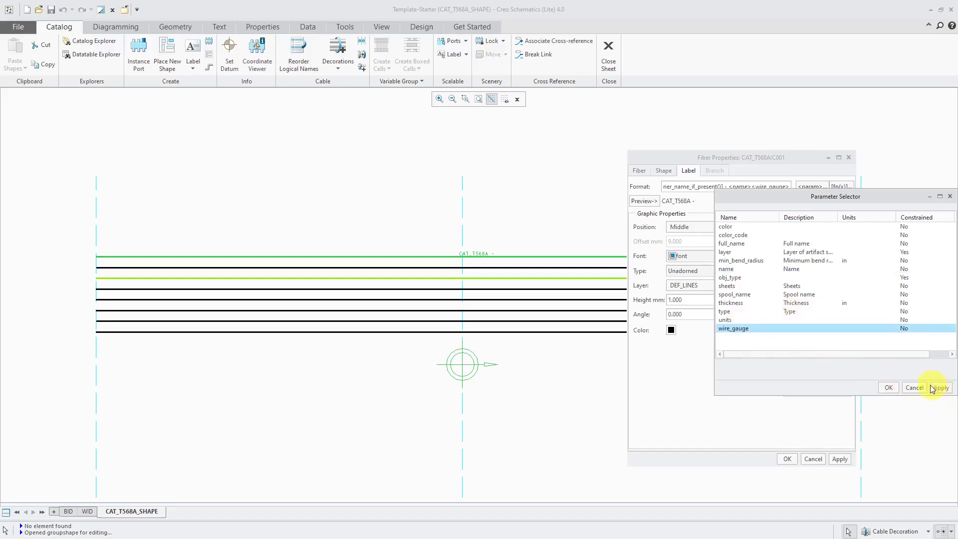
click(727, 227)
click(890, 389)
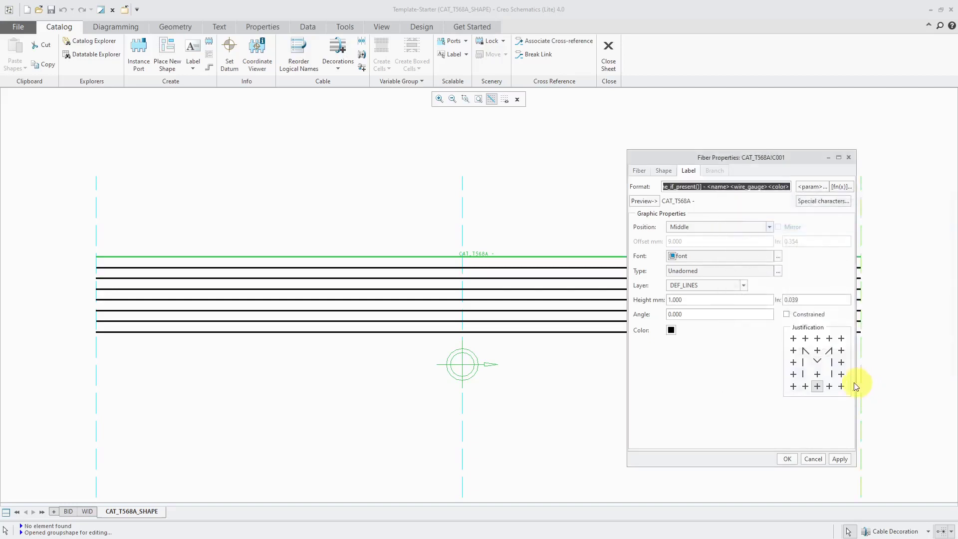
Add separators so the topmost wire's label format ends with "<name> - <wire_gauge>AWG - <color>", and accept the fiber properties.
drag(855, 238, 919, 244)
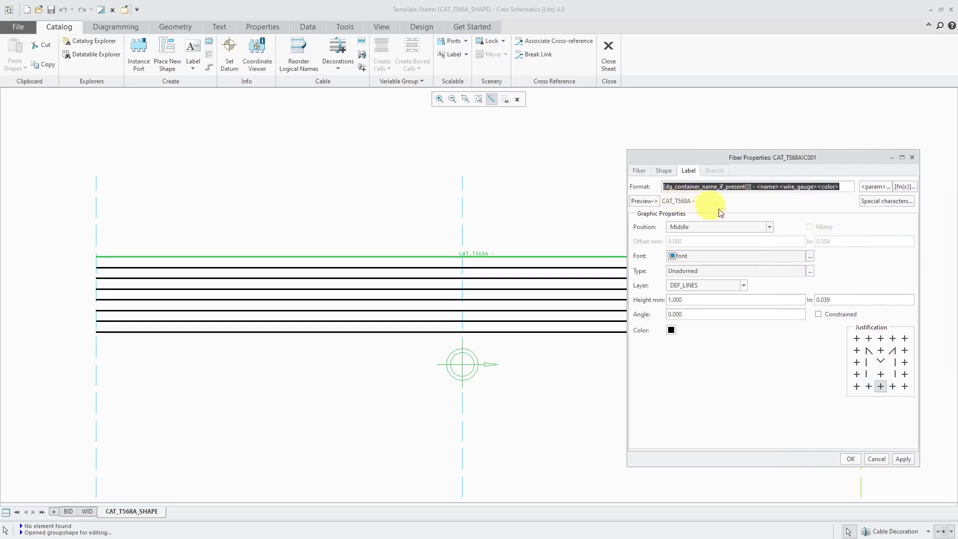
click(779, 187)
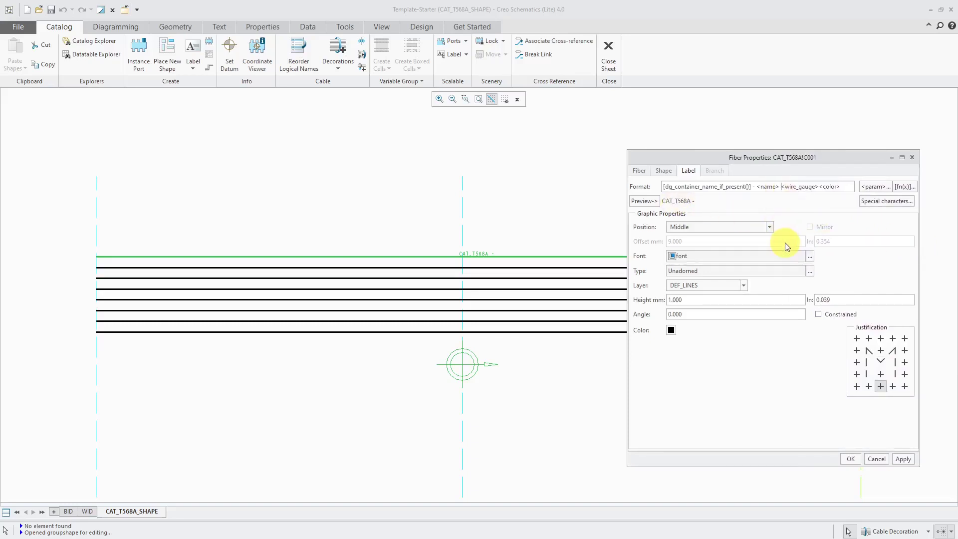
text(-)
text( AWG -)
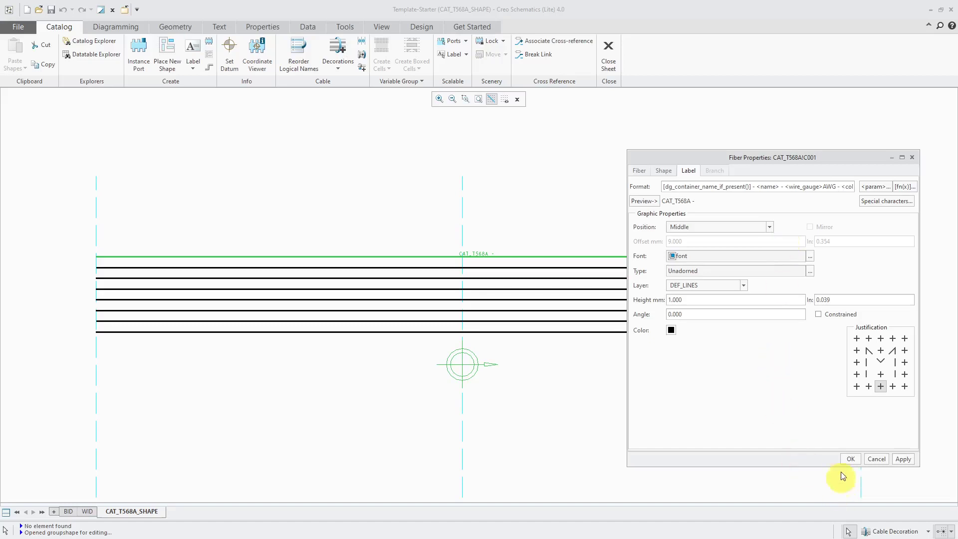
click(849, 458)
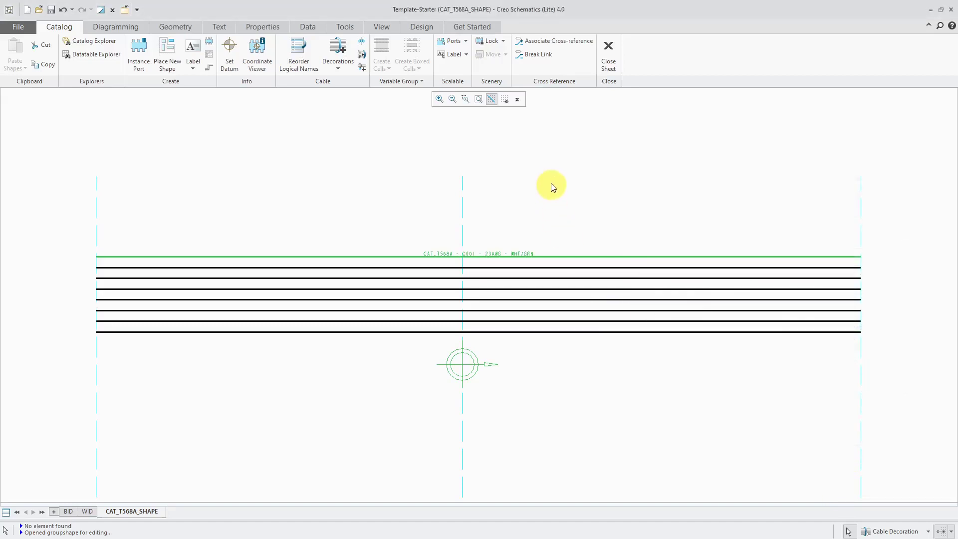
For the seven unlabelled wires together, set the label text height to 1 mm and the label position to Middle.
scroll(464, 272, up, 1)
scroll(464, 270, up, 2)
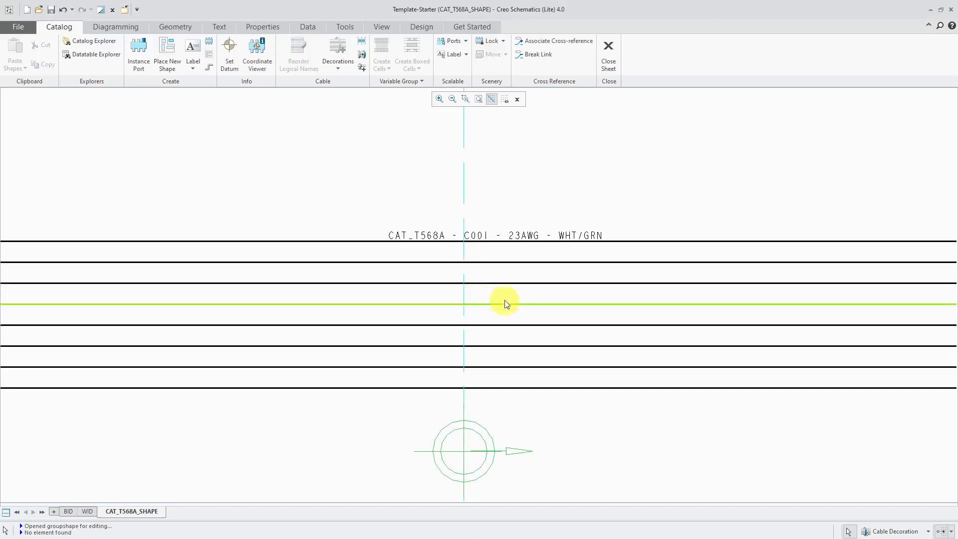
click(507, 261)
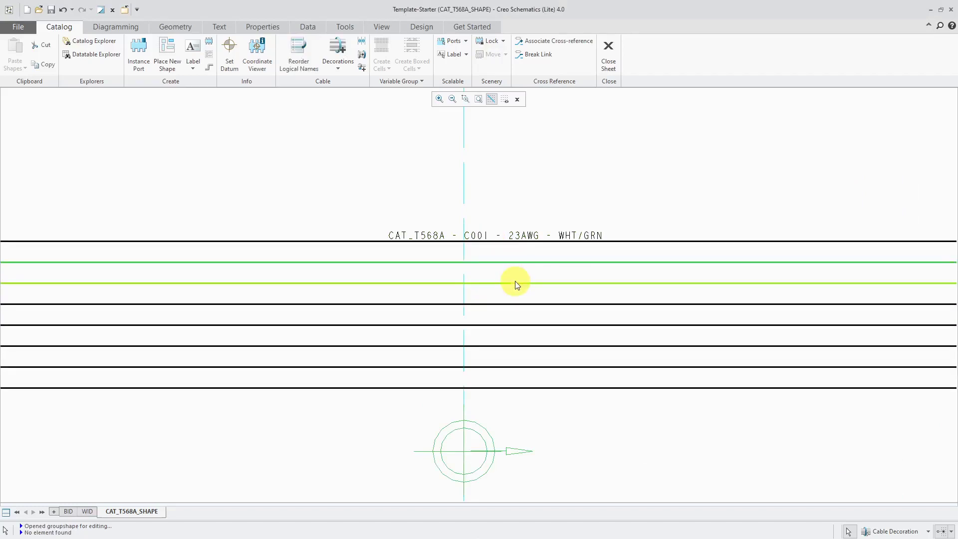
ctrl+click(515, 282)
ctrl+click(519, 304)
ctrl+click(519, 325)
ctrl+click(523, 346)
ctrl+click(527, 367)
ctrl+click(530, 388)
right_click(615, 179)
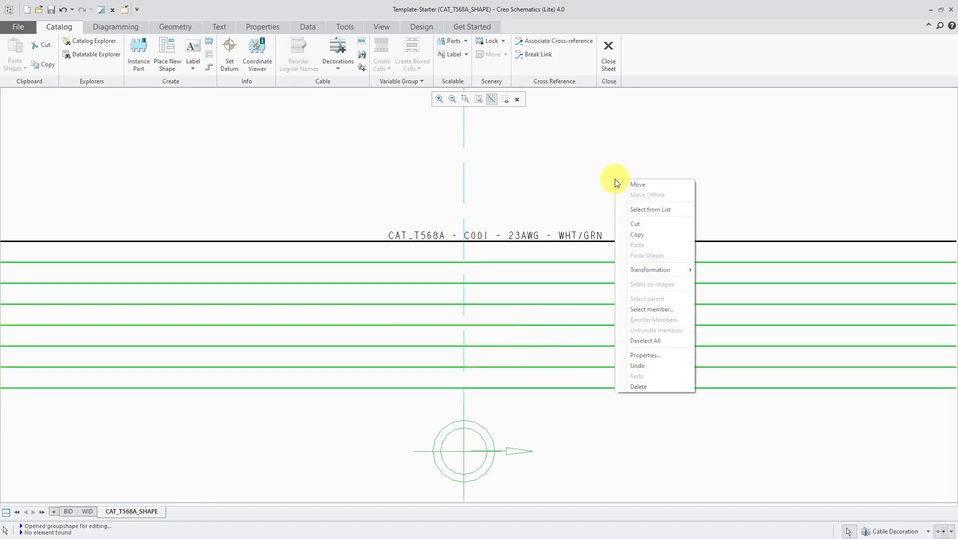
click(646, 355)
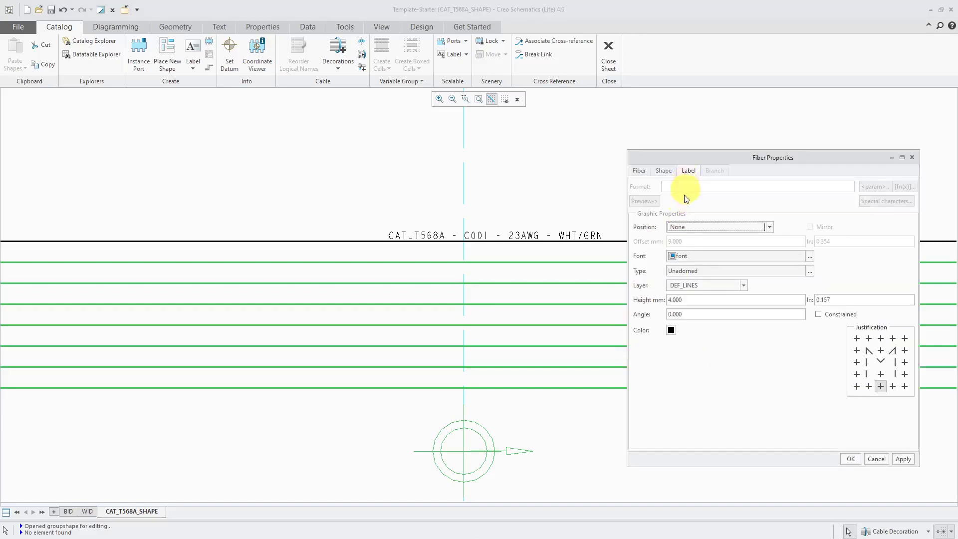
double_click(699, 299)
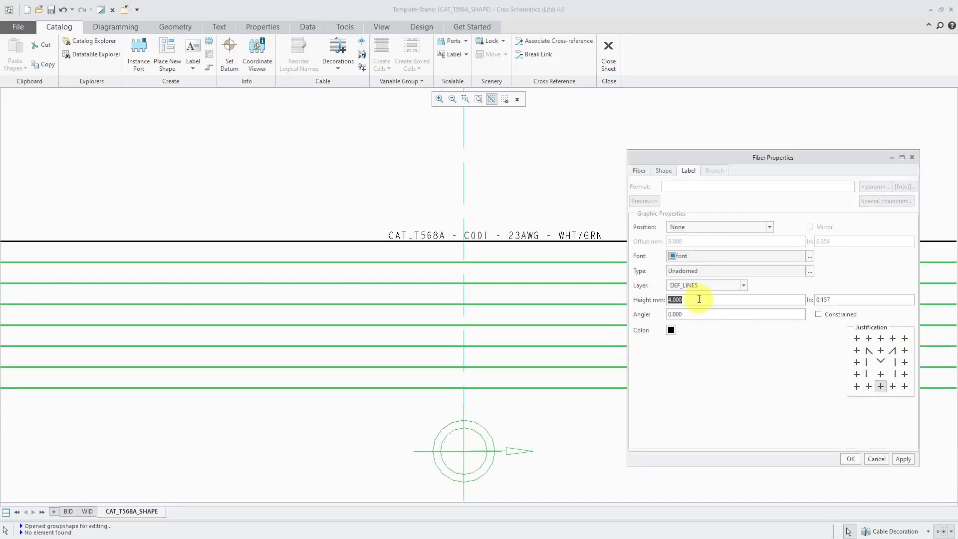
text(1)
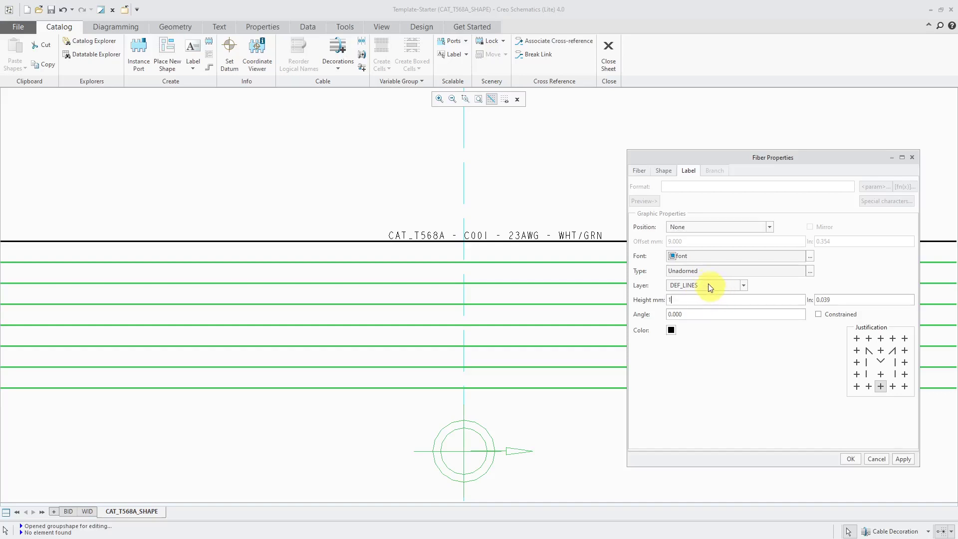
click(707, 226)
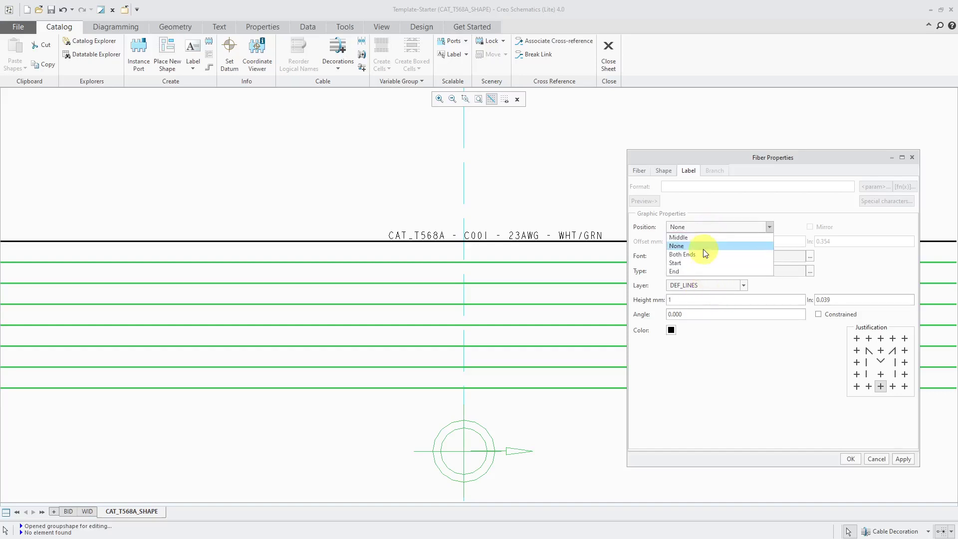
click(701, 237)
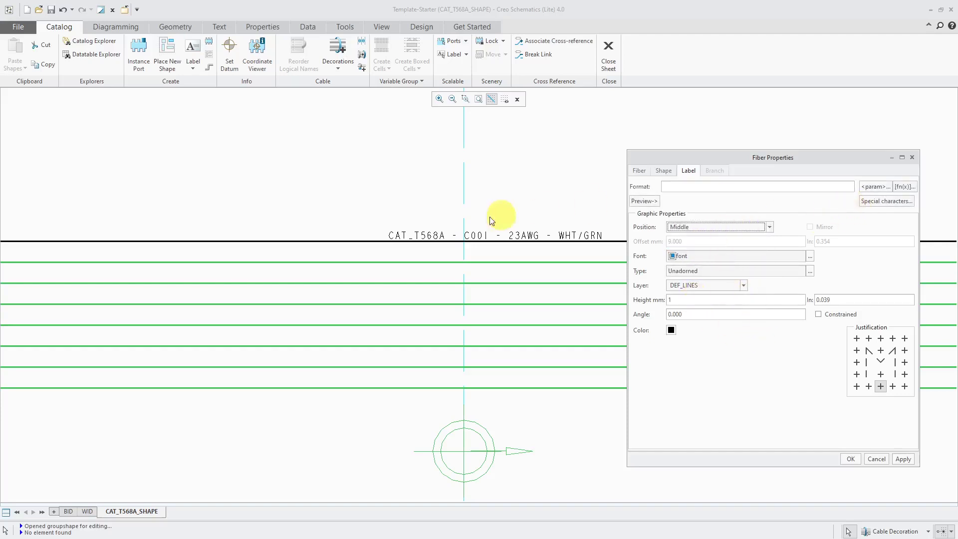
Insert the name, wire_gauge and color parameters into the label format of the seven unlabelled wires.
click(881, 187)
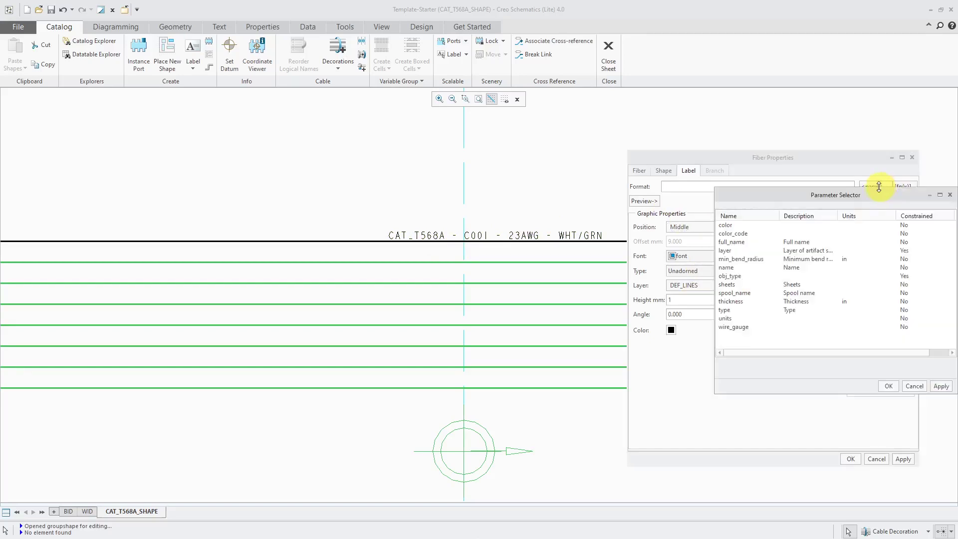
click(733, 270)
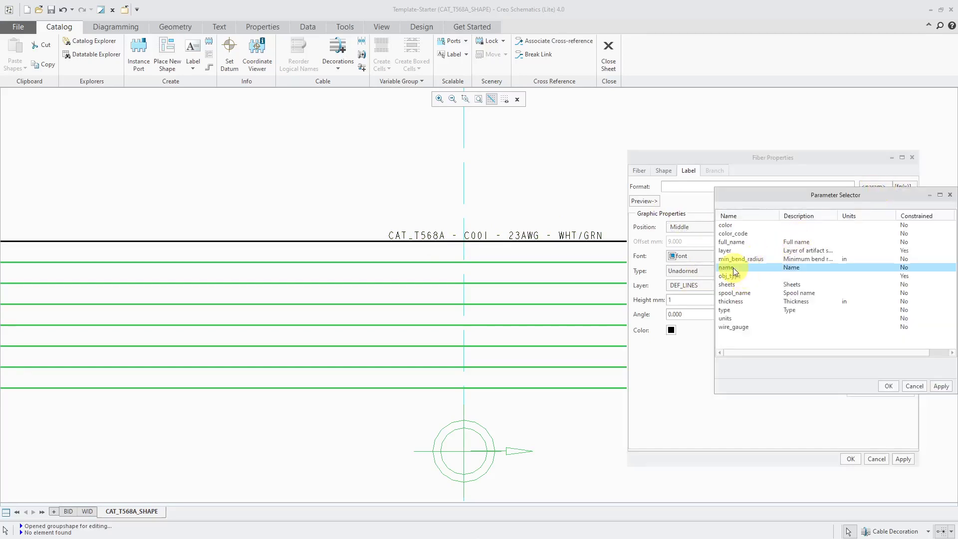
click(940, 386)
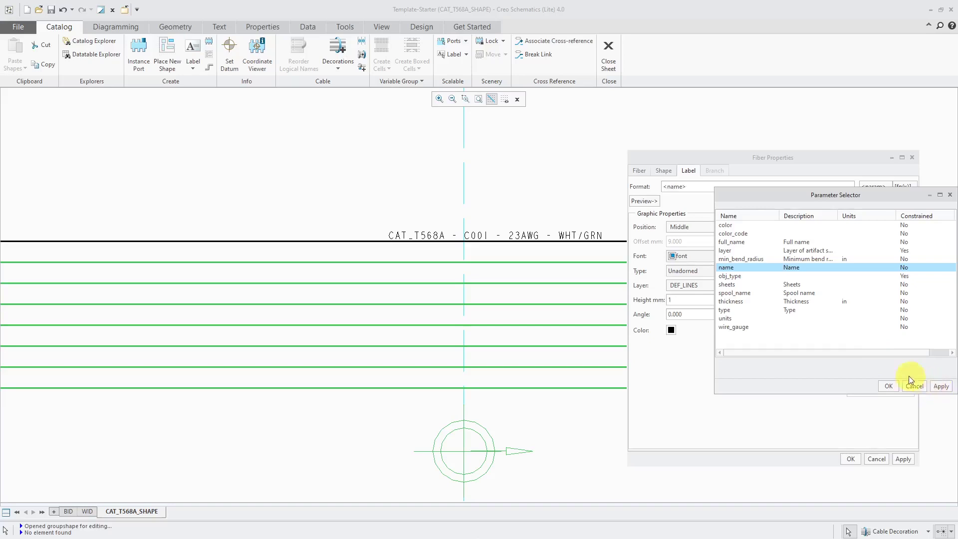
click(733, 327)
click(941, 386)
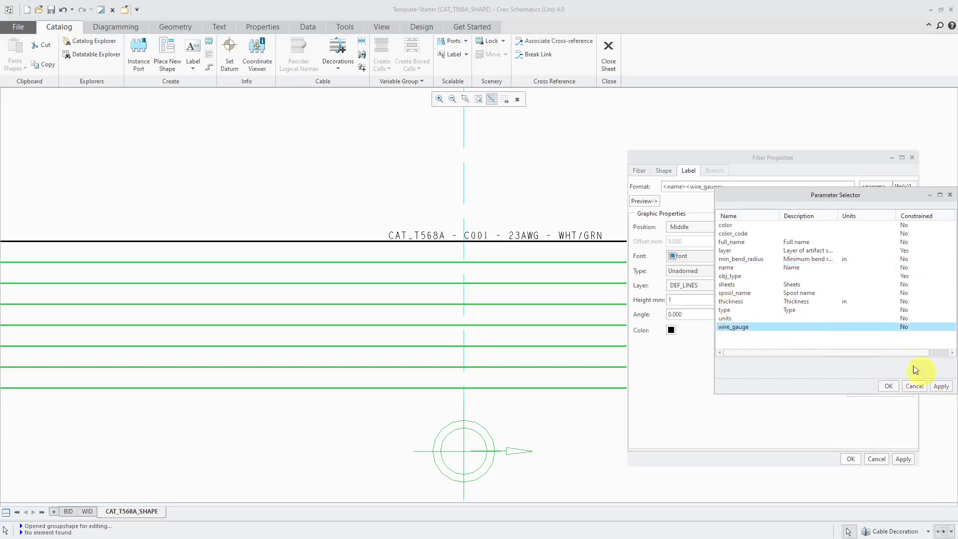
click(726, 225)
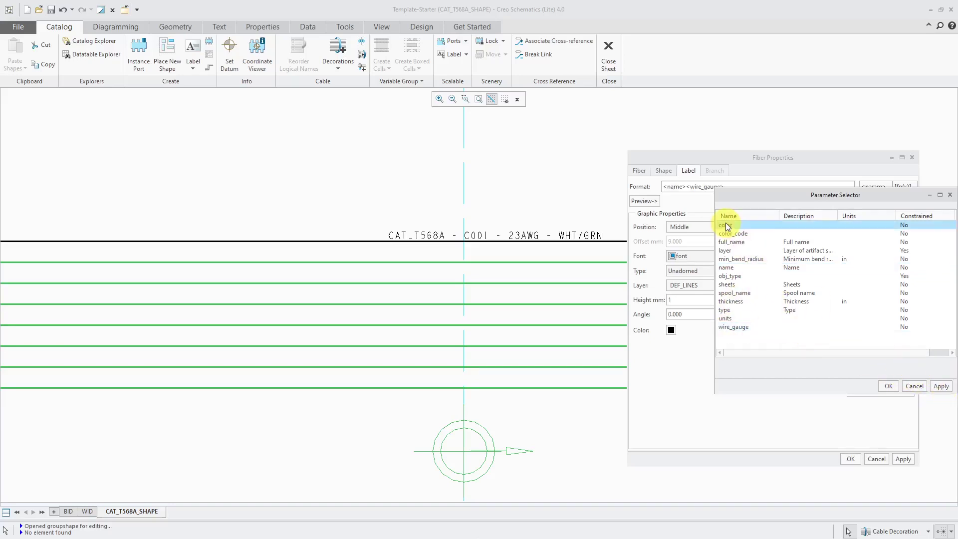
click(888, 386)
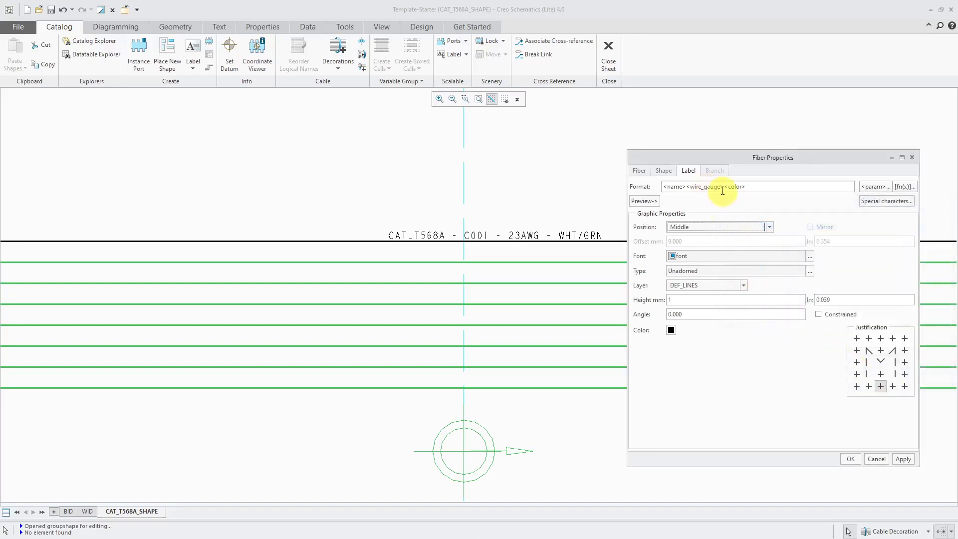
Add separators so the seven wires' label format reads "<name> - <wire_gauge>AWG - <color>", and accept the fiber properties.
double_click(686, 188)
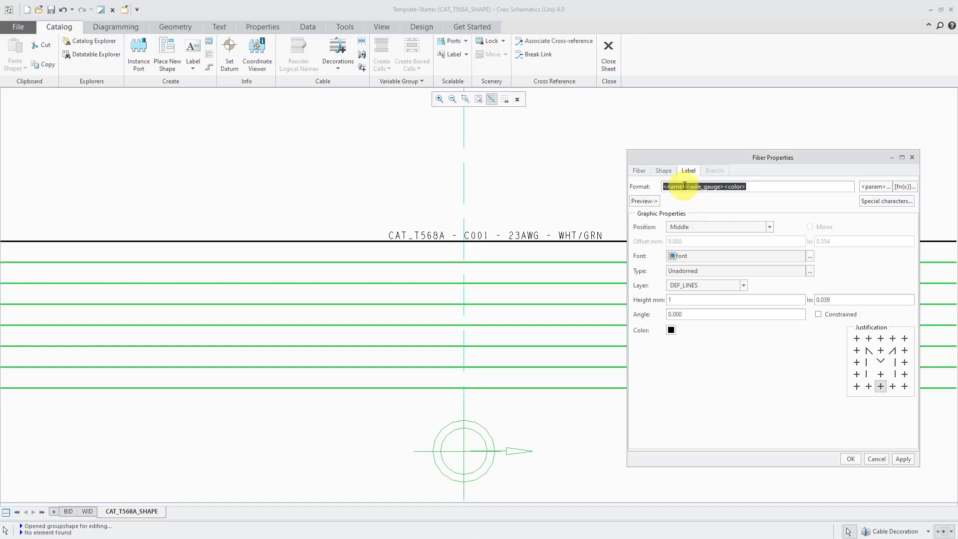
click(685, 186)
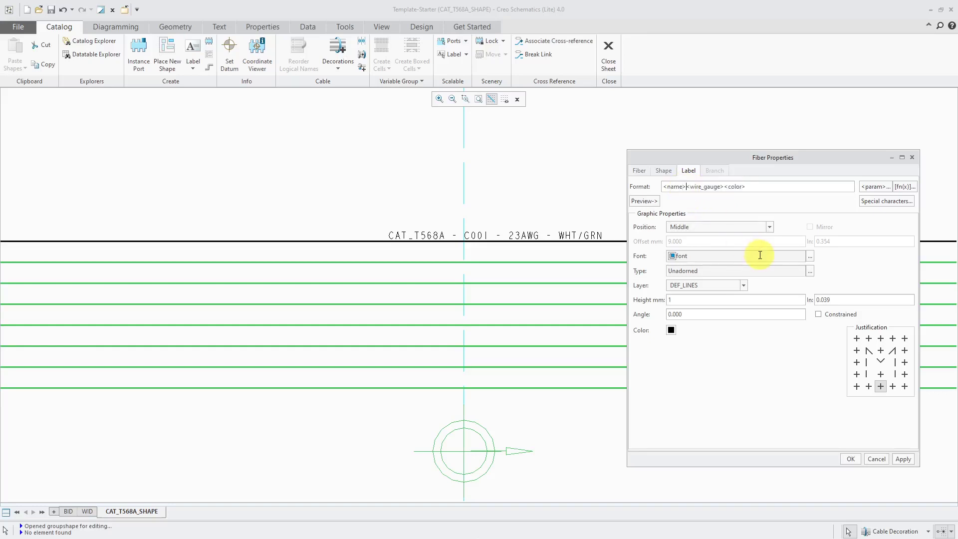
text(-)
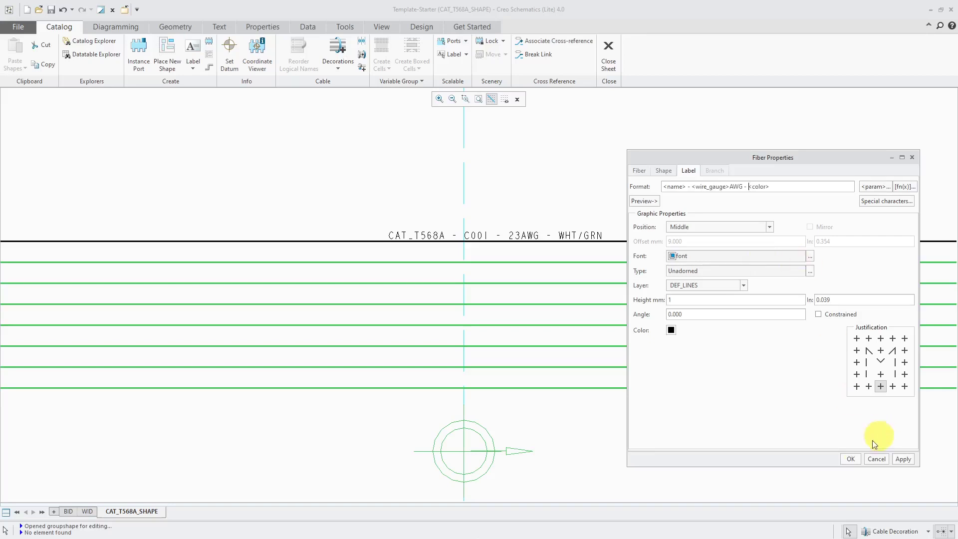
click(851, 459)
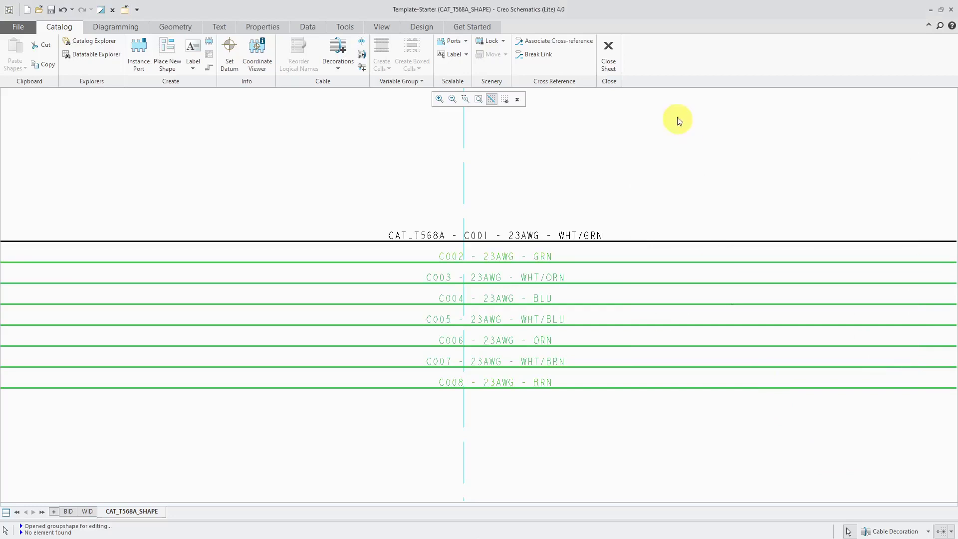
Place a Type 6: Twisted Solid cable decoration across wires C001 and C002 near their left end.
scroll(646, 178, down, 1)
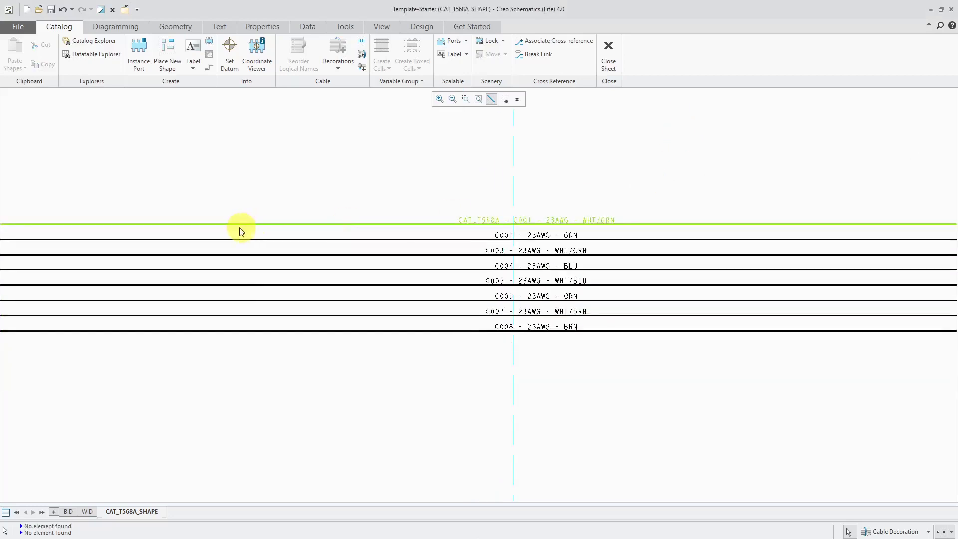
scroll(244, 234, down, 1)
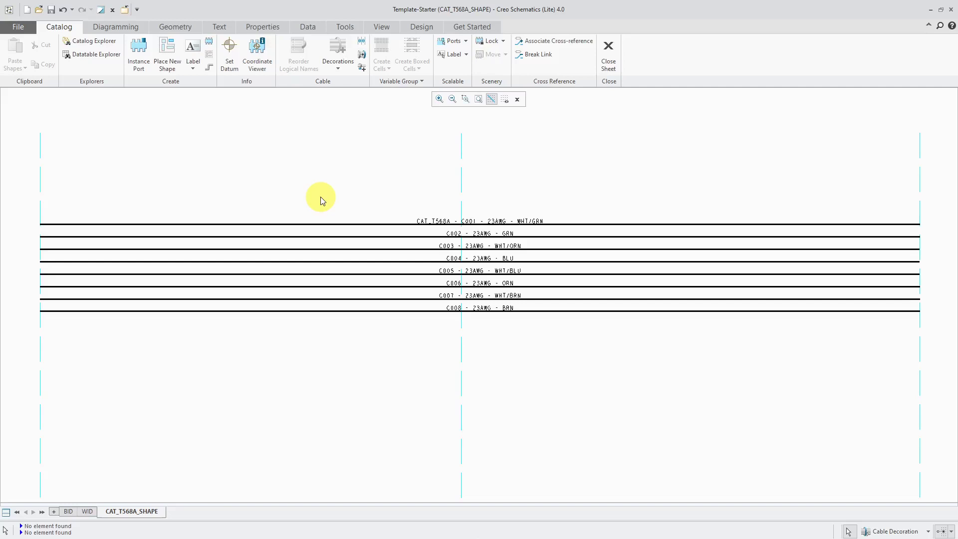
click(139, 225)
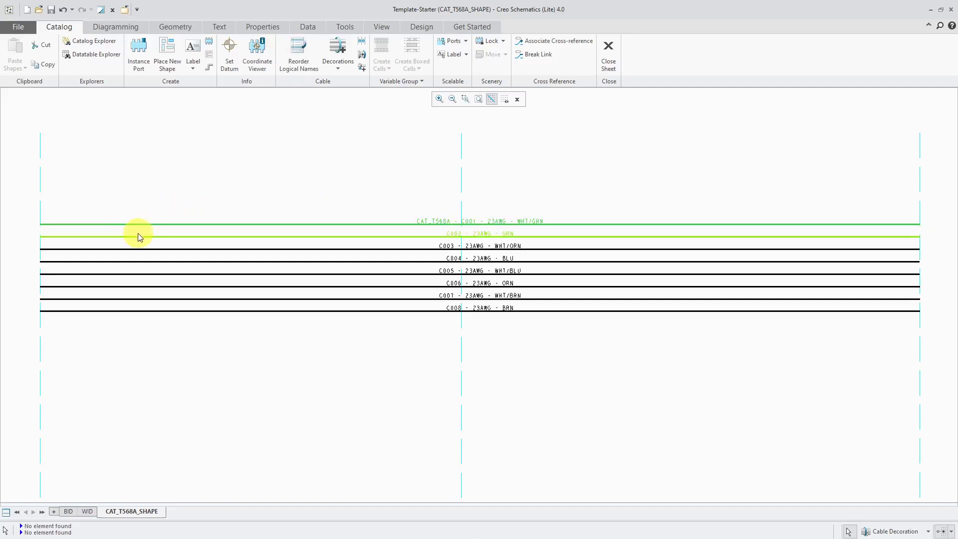
click(335, 56)
right_click(197, 150)
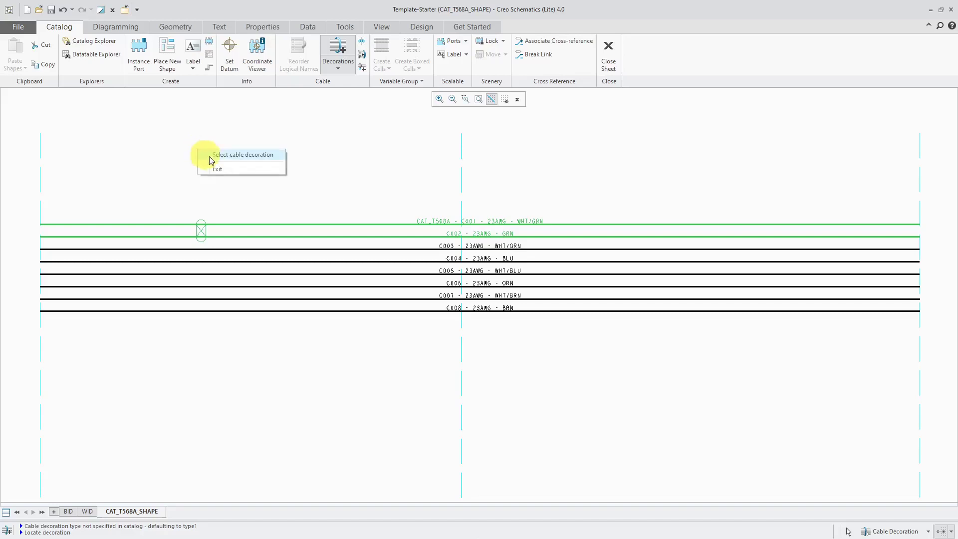
click(225, 155)
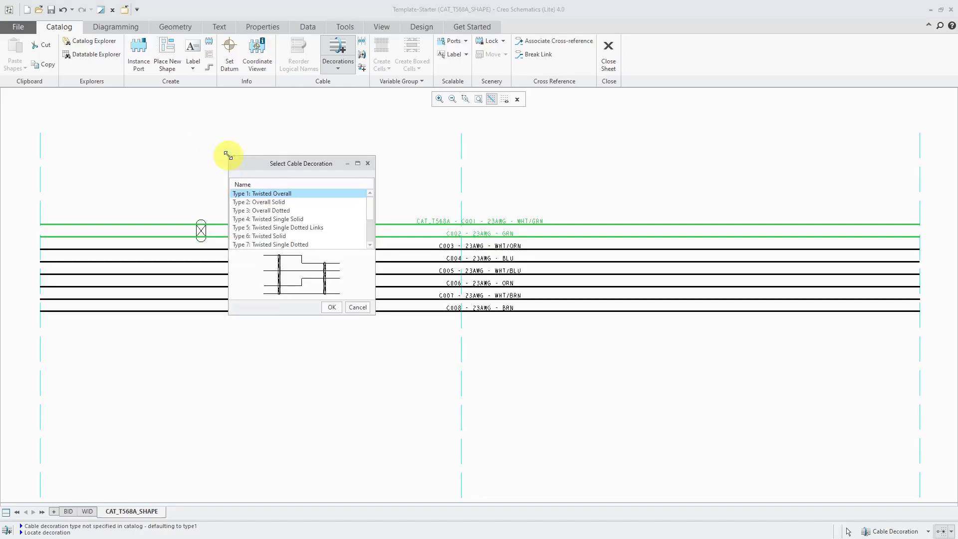
scroll(318, 217, down, 2)
scroll(319, 217, up, 3)
click(277, 202)
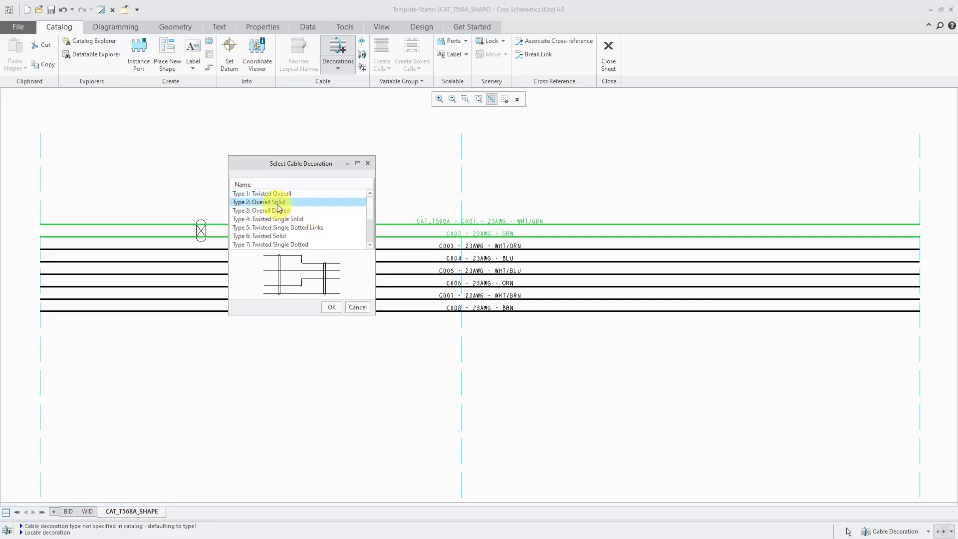
click(278, 210)
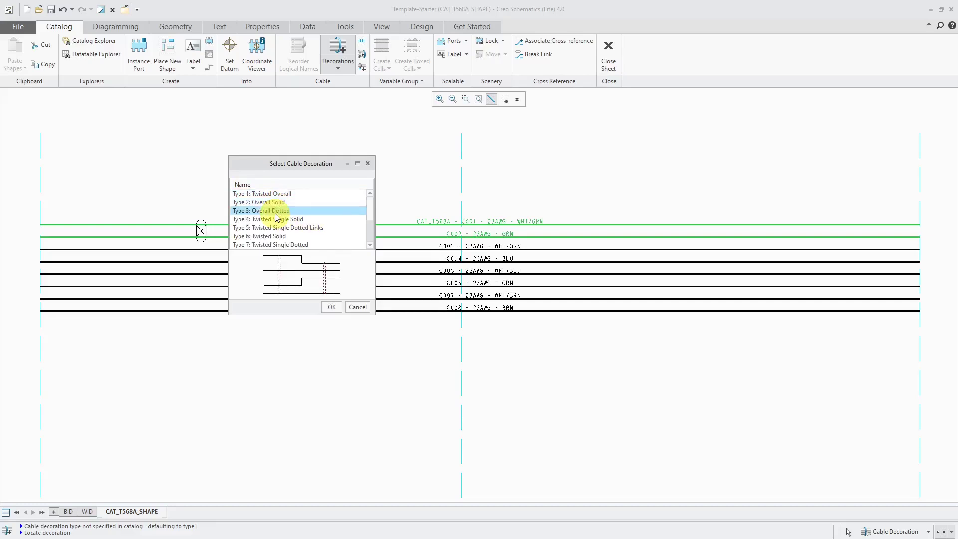
click(276, 220)
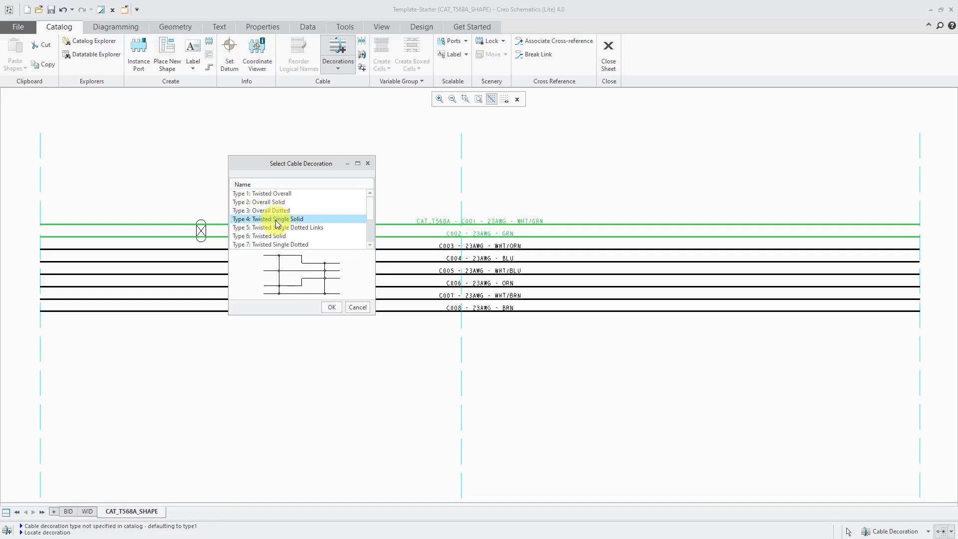
click(280, 237)
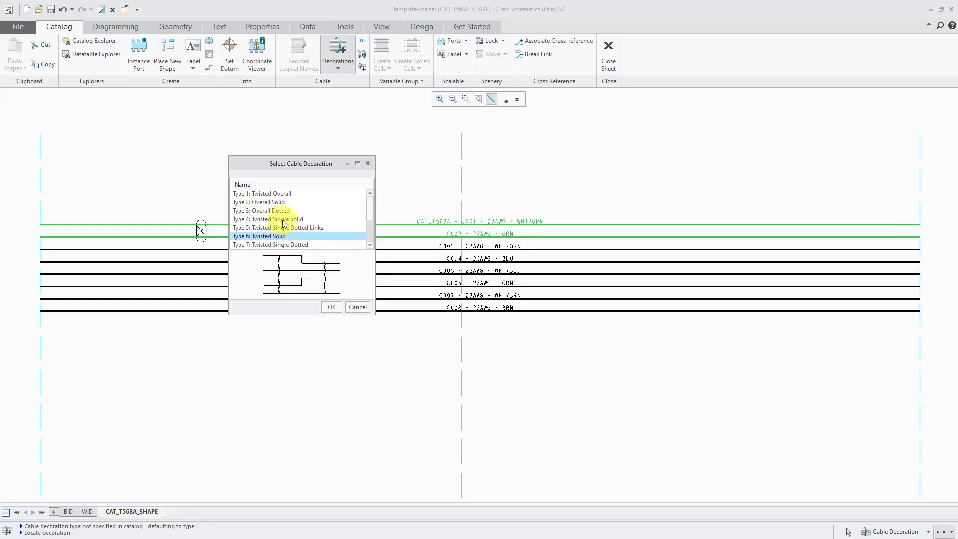
click(332, 307)
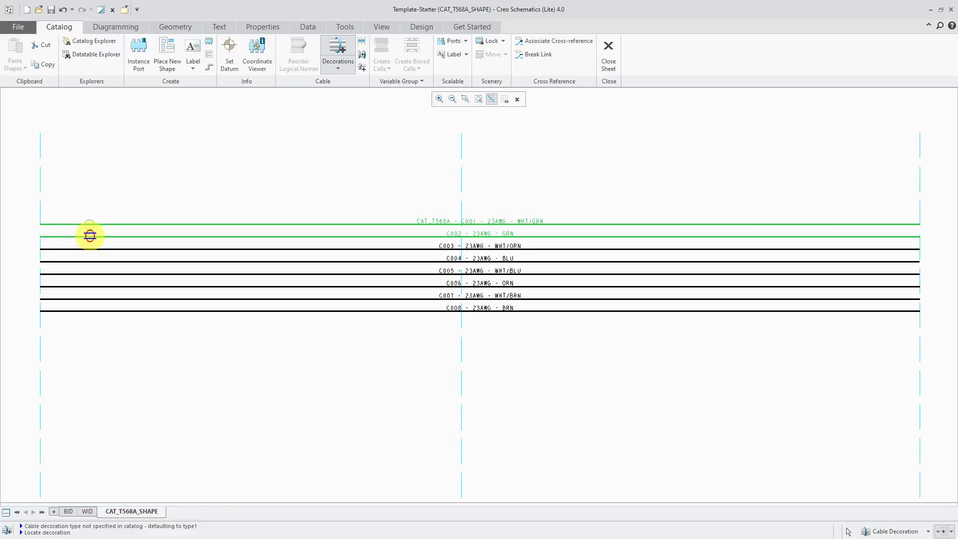
click(83, 236)
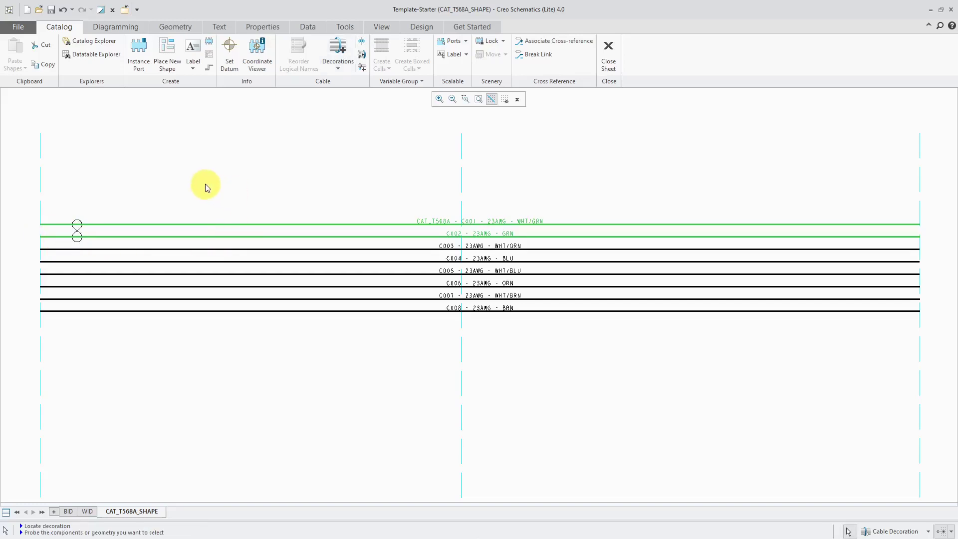
Place a second cable decoration of the default type across C001 and C002 near their right end, and clear the selection.
click(337, 55)
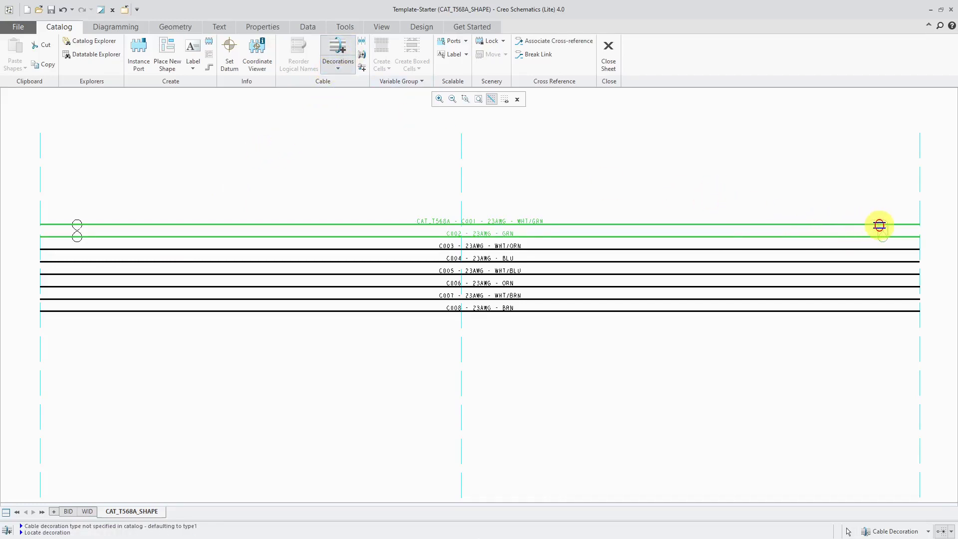
click(880, 228)
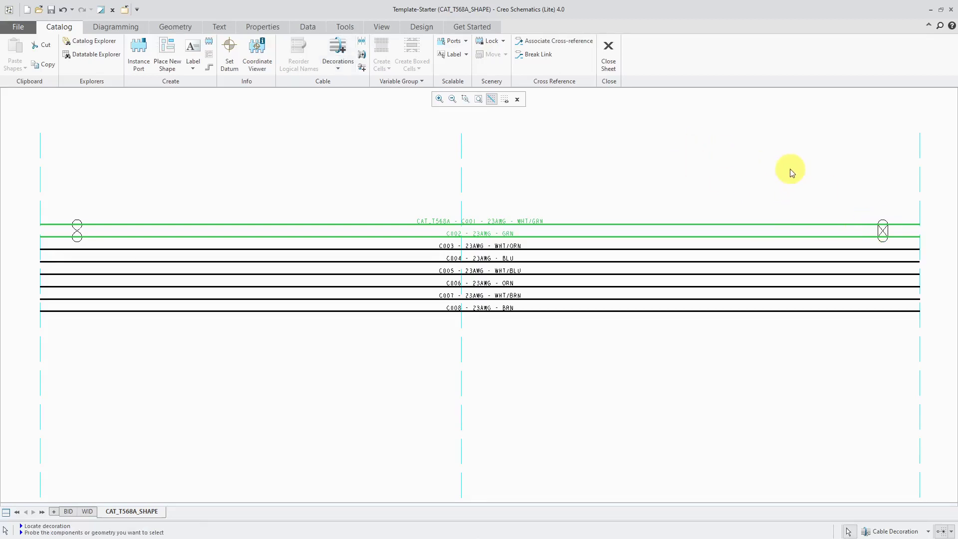
click(858, 194)
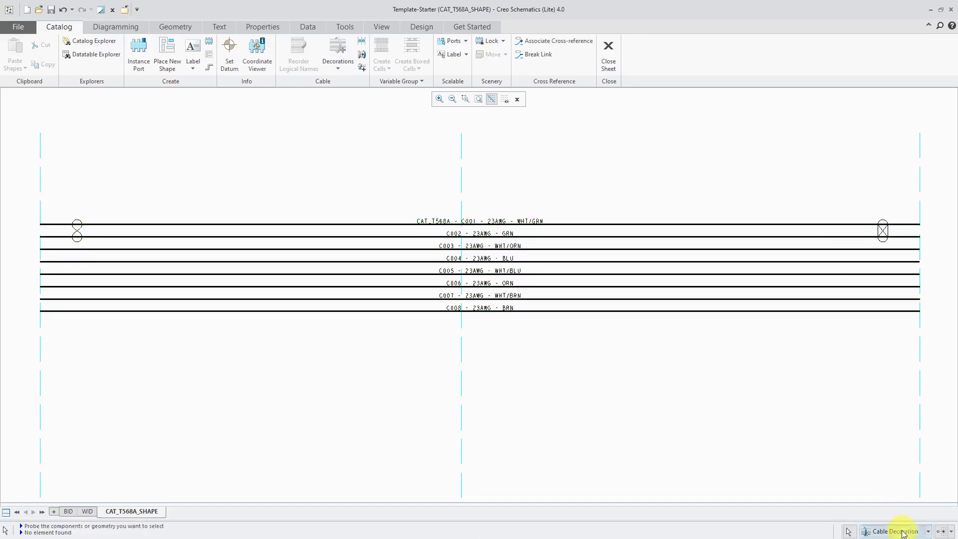
Change the right-end decoration on C001 and C002 to Type 6: Twisted Solid, and return to general component selection.
click(879, 229)
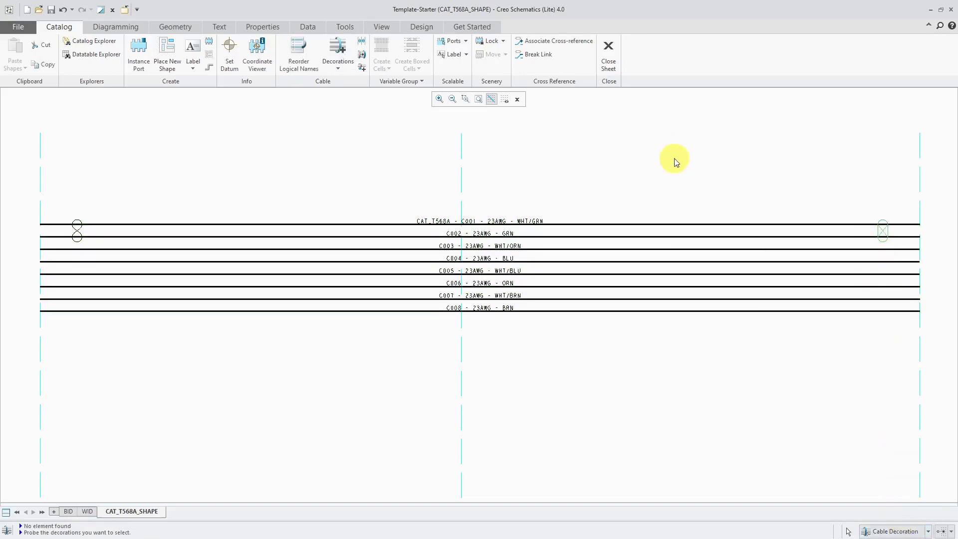
right_click(674, 161)
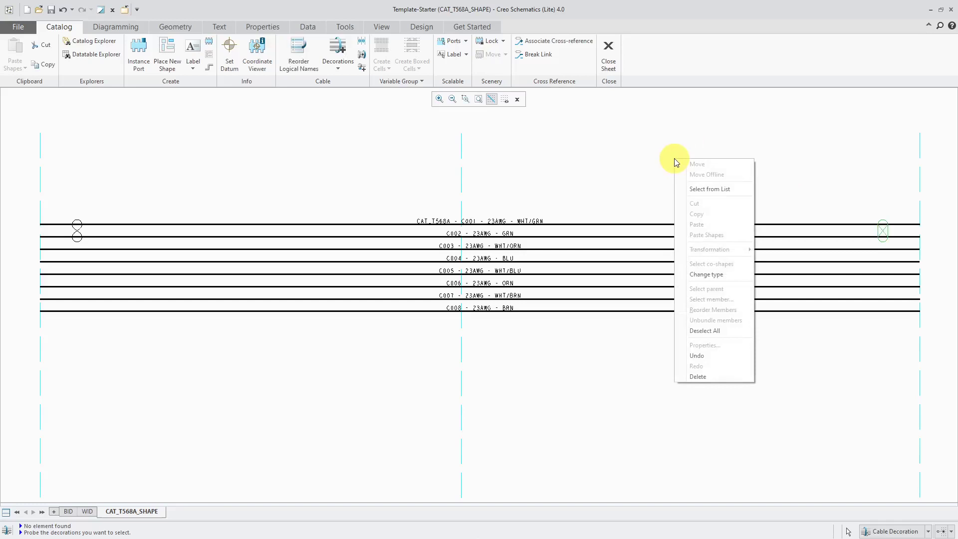
click(710, 274)
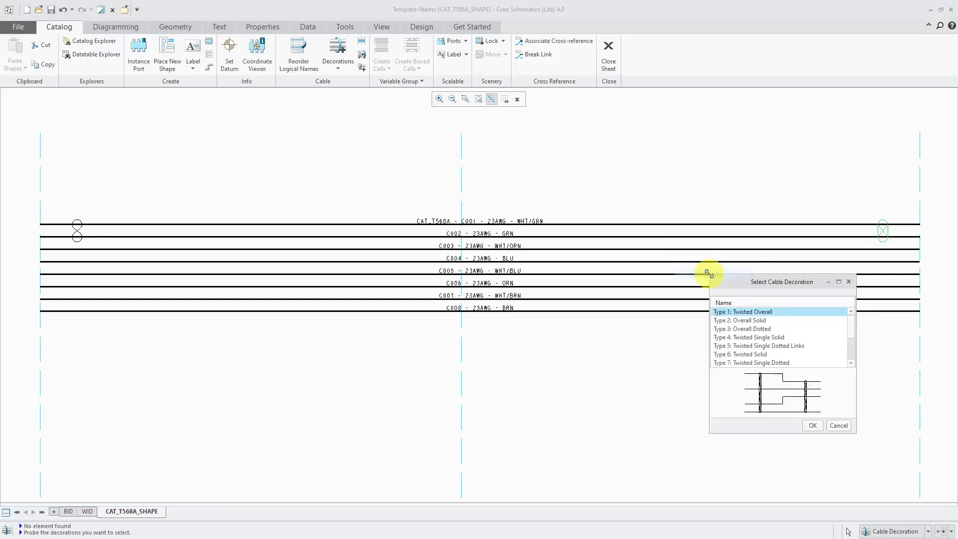
click(760, 355)
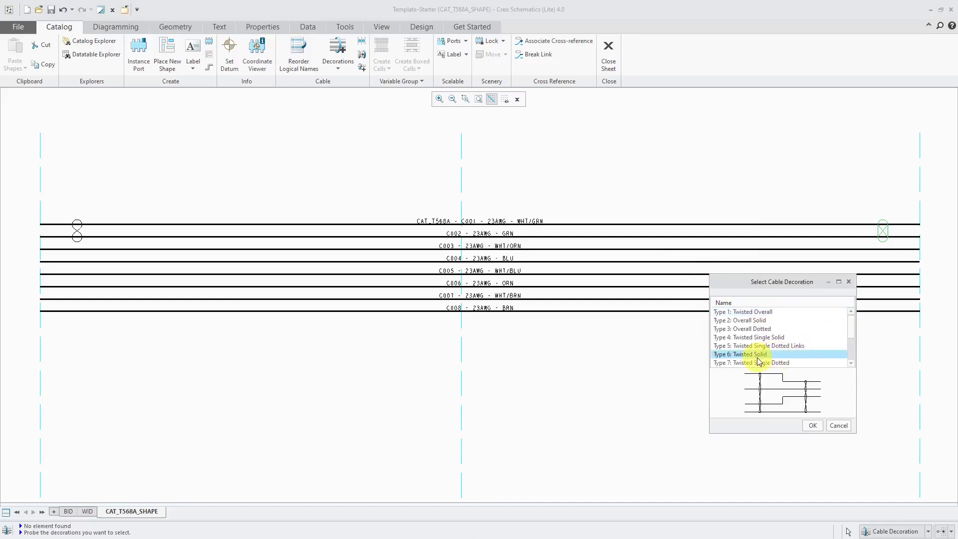
click(813, 426)
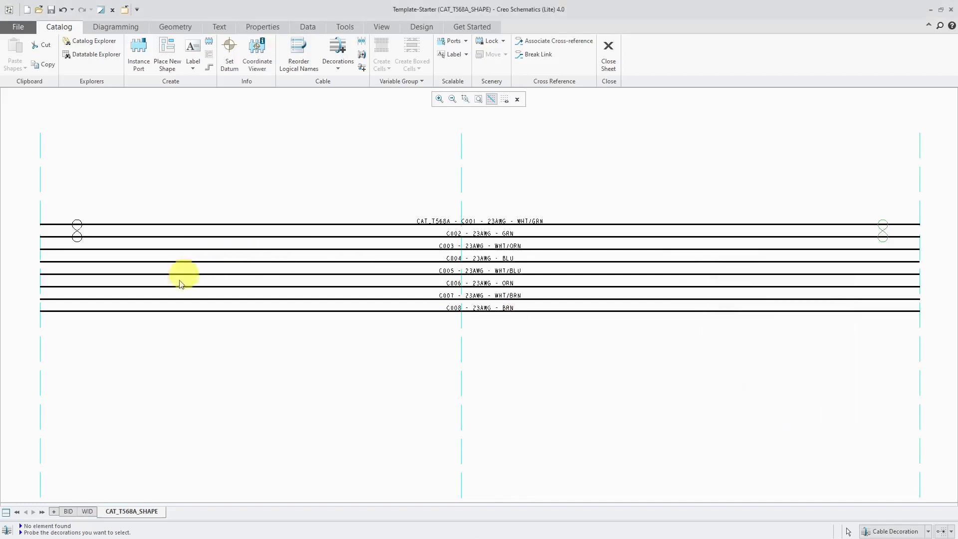
click(89, 326)
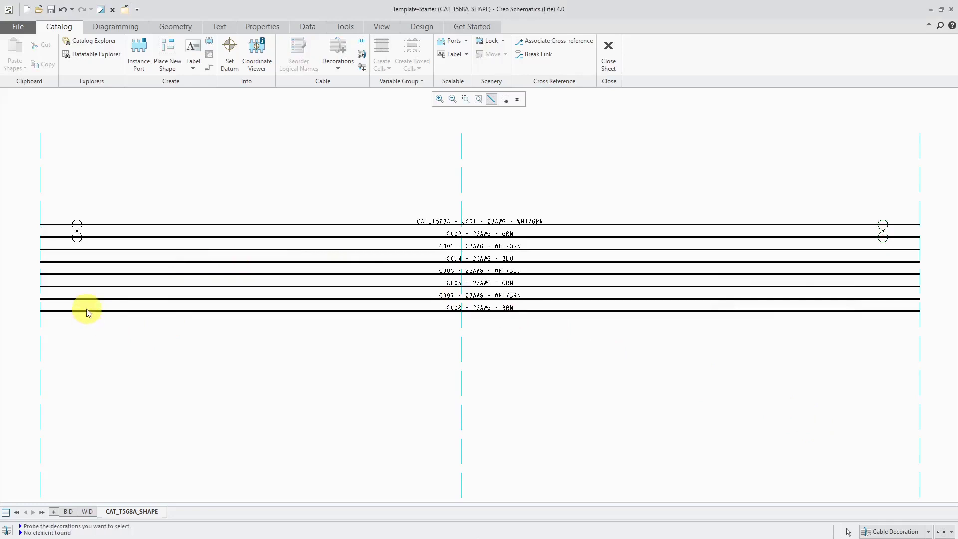
click(848, 532)
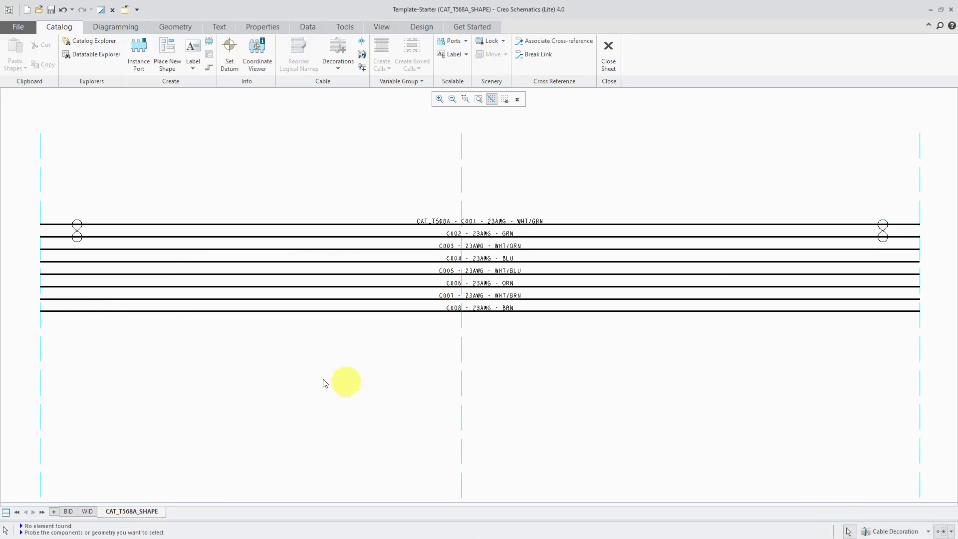
Place a Type 6: Twisted Solid cable decoration across wires C007 and C008 near their left end, aligned with the existing decoration.
click(124, 312)
ctrl+click(125, 298)
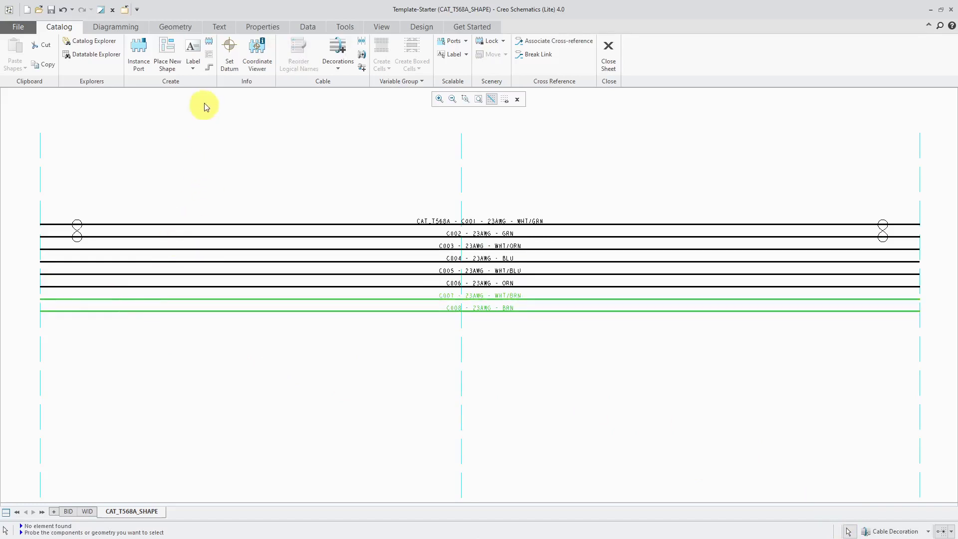
click(345, 56)
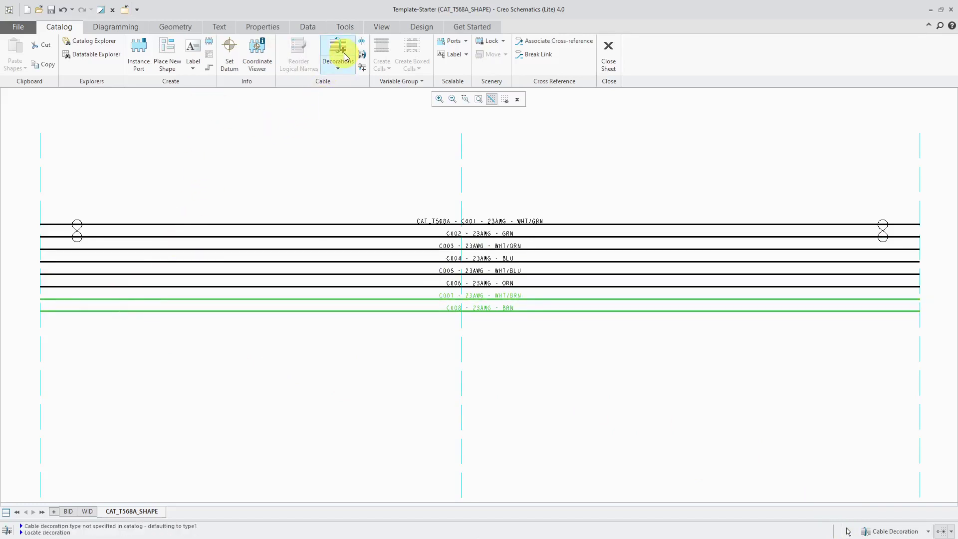
right_click(156, 183)
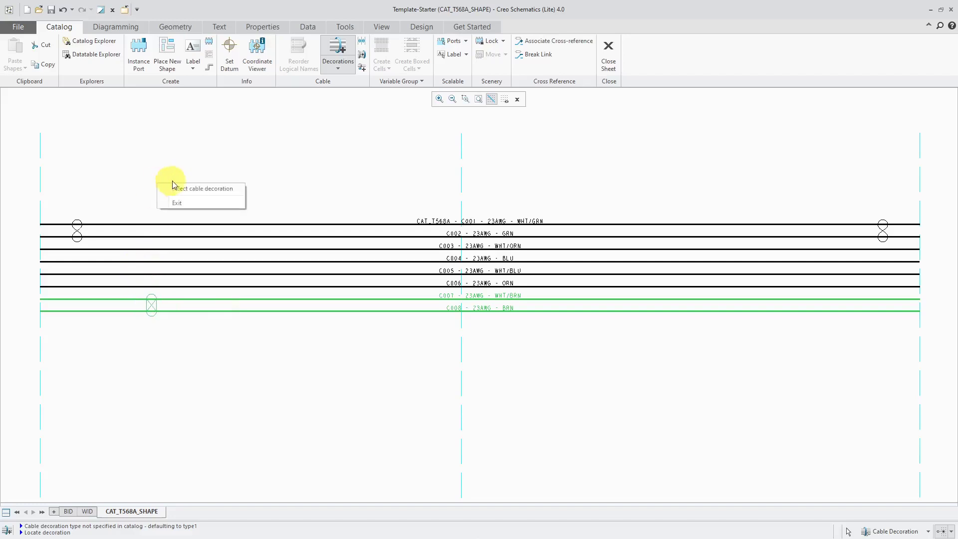
click(181, 189)
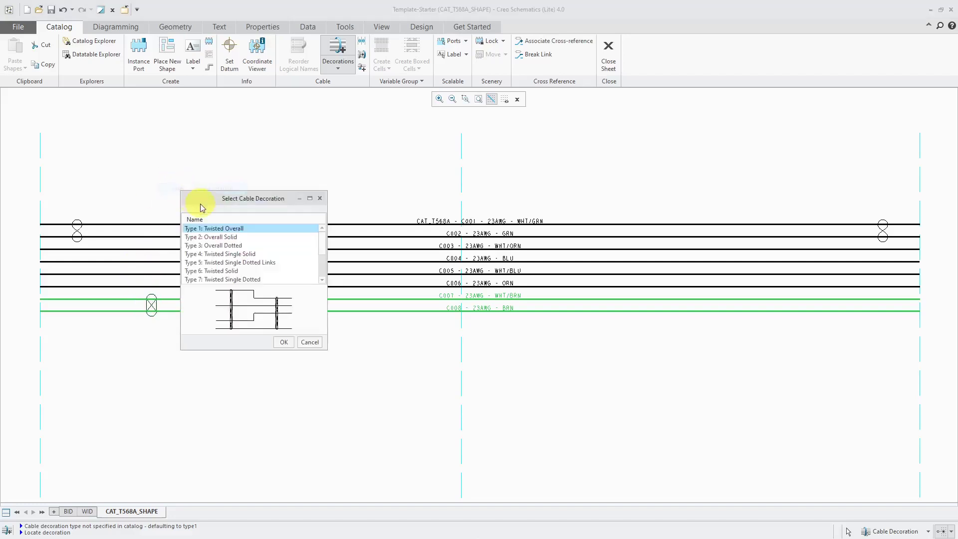
click(227, 272)
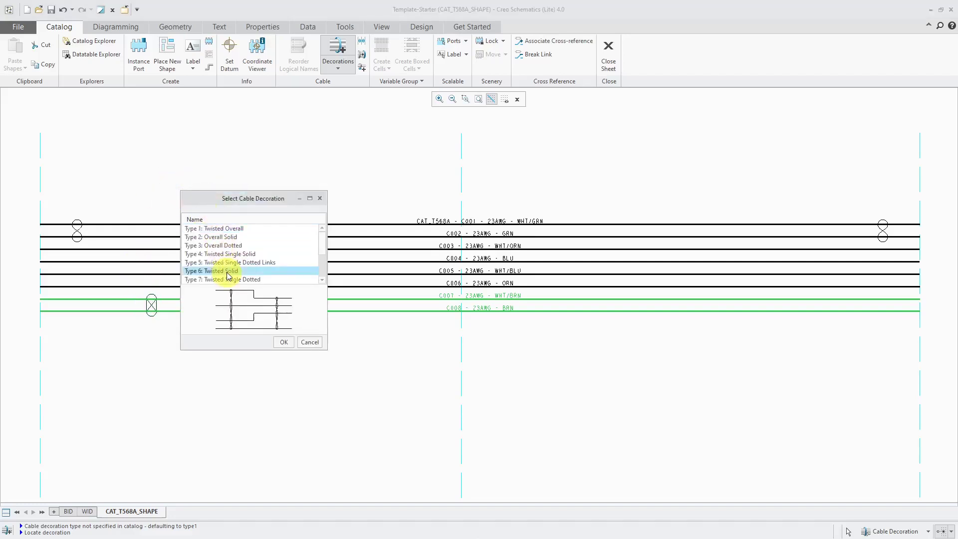
click(284, 342)
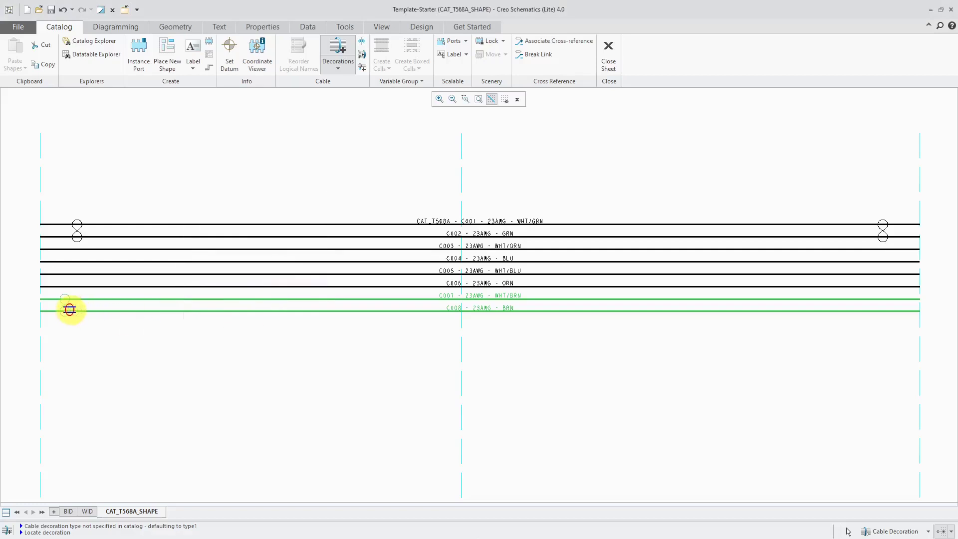
middle_click(92, 330)
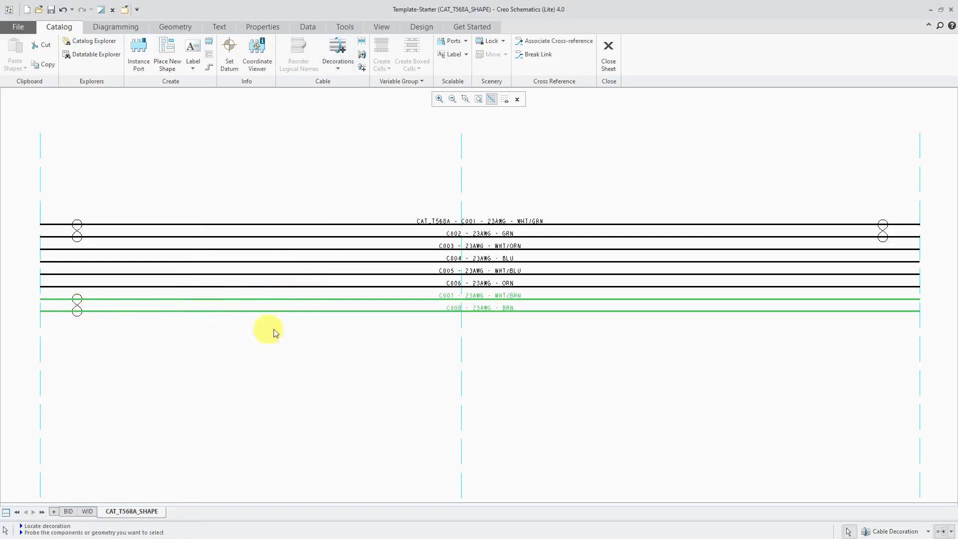
Place a Type 6: Twisted Solid decoration across C007 and C008 near their right end, aligned with the one on C001 and C002.
click(338, 62)
click(348, 89)
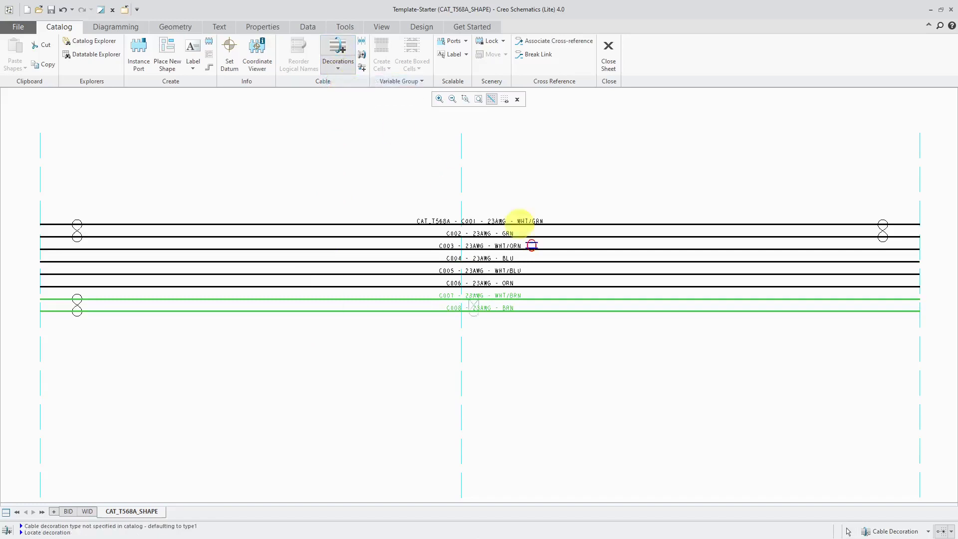
click(635, 304)
right_click(636, 343)
click(648, 348)
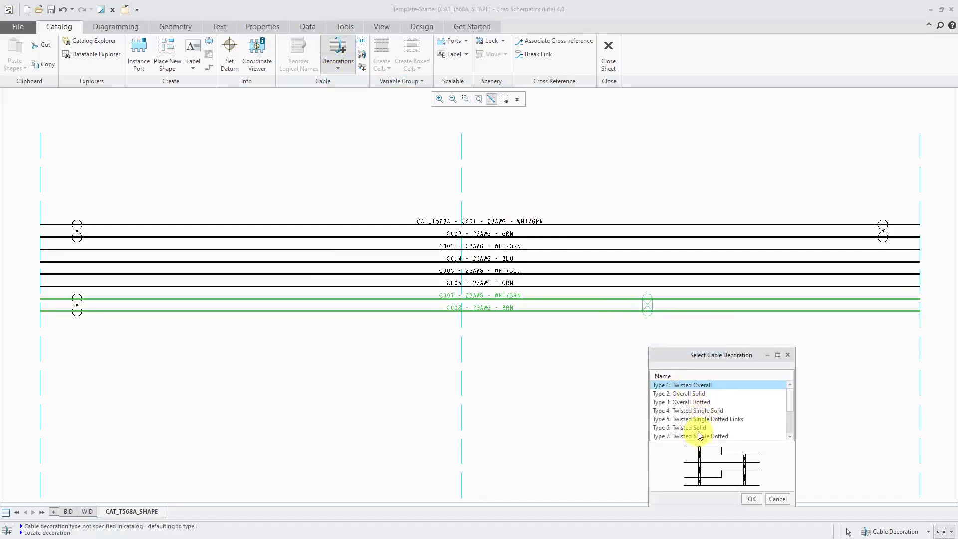
click(698, 428)
click(752, 499)
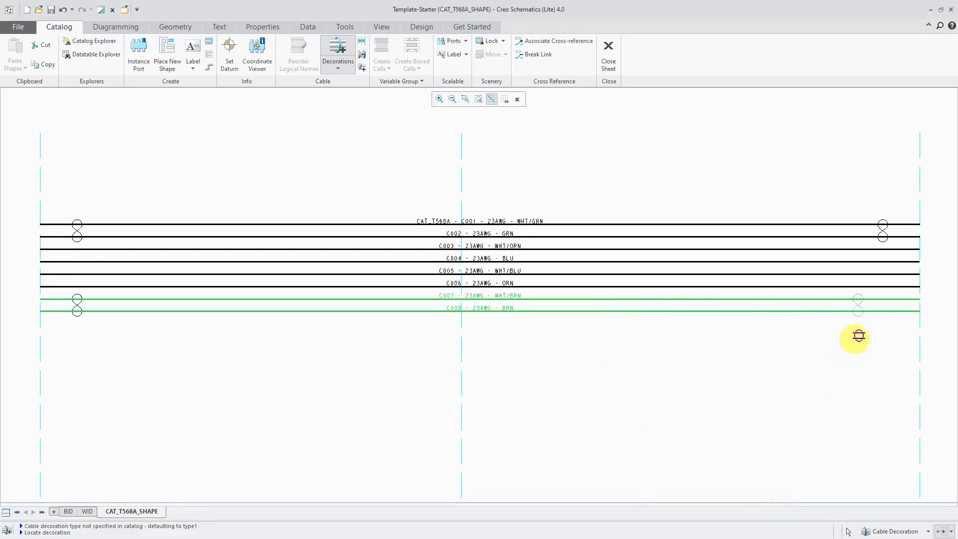
click(883, 317)
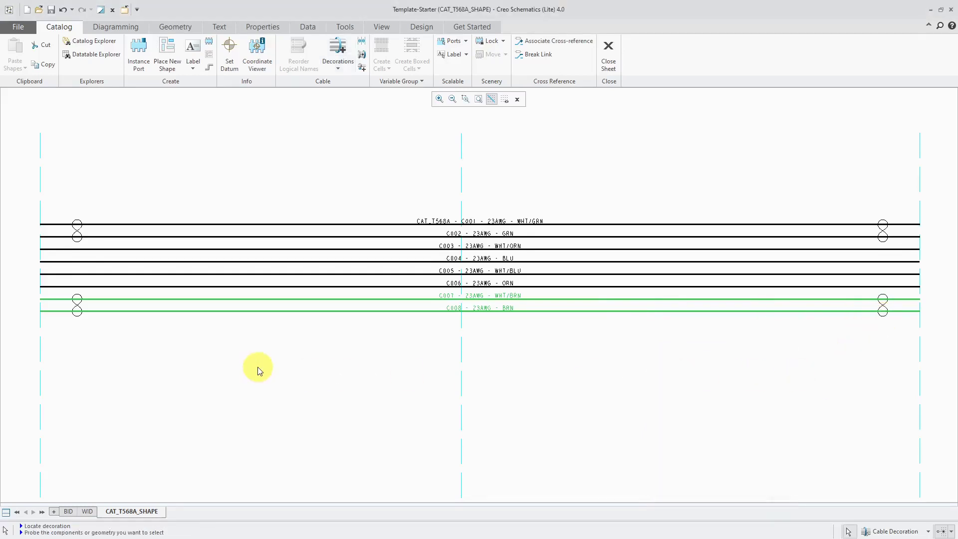
Place a Type 6: Twisted Solid decoration across wires C004 and C005 near their left end, aligned with the existing decorations.
click(97, 278)
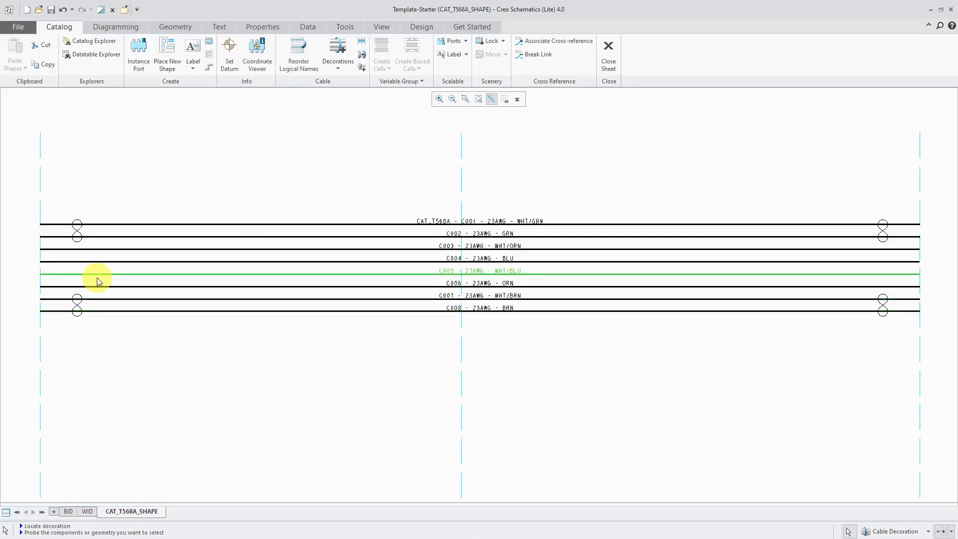
ctrl+click(96, 267)
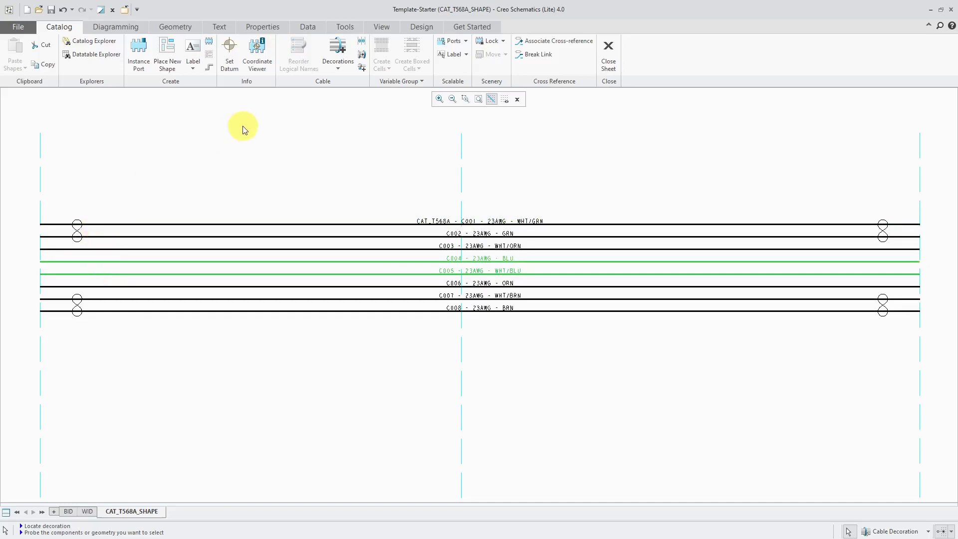
click(339, 53)
right_click(208, 166)
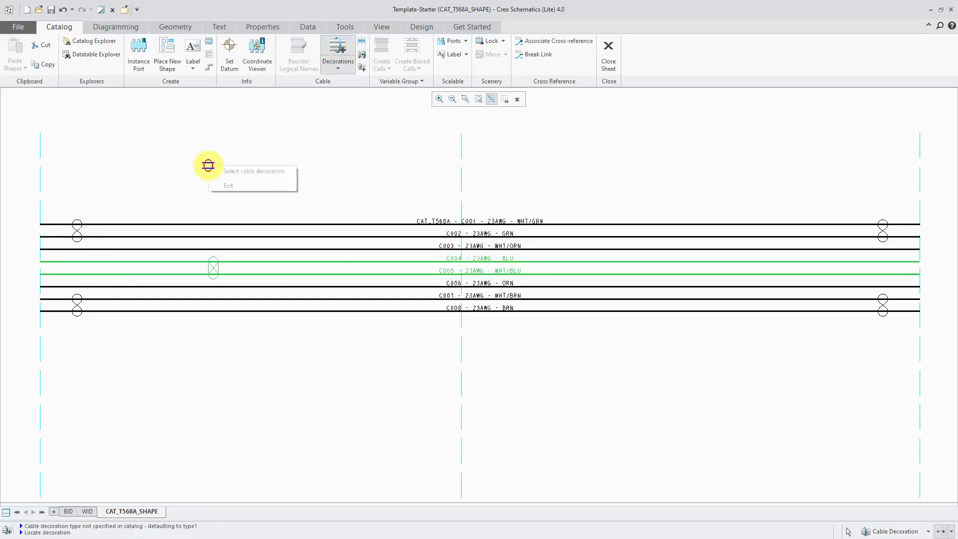
click(247, 171)
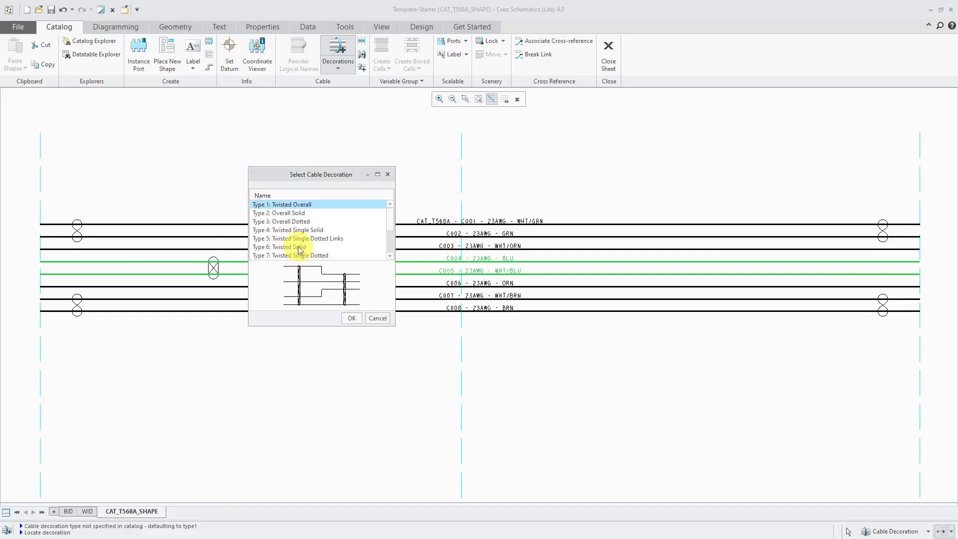
click(299, 247)
click(351, 318)
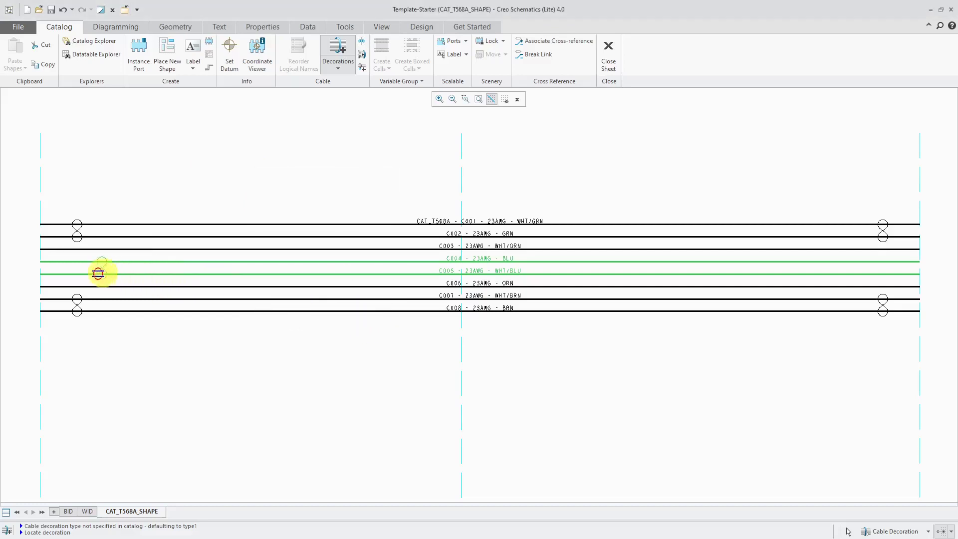
click(77, 277)
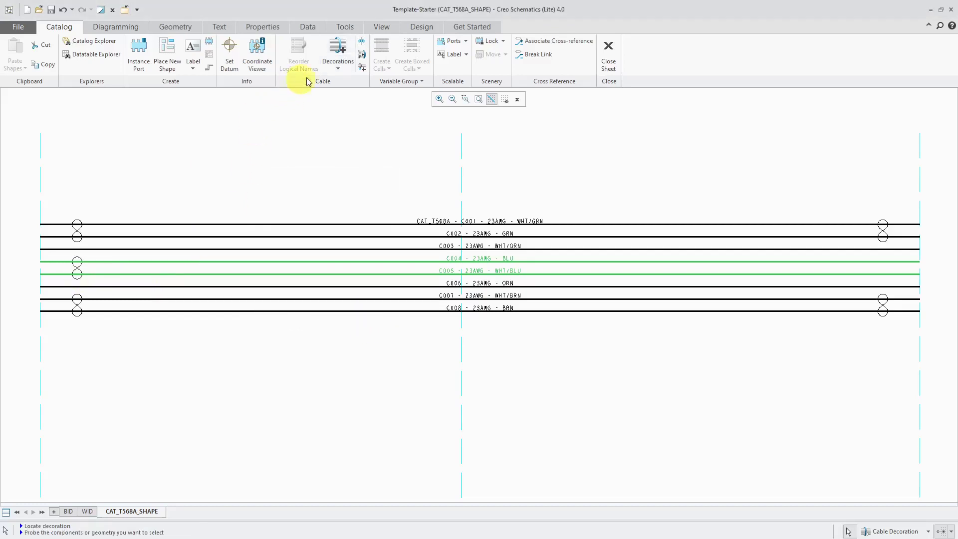
Place a Type 6: Twisted Solid decoration across C004 and C005 near their right end, aligned with the existing decorations.
click(338, 51)
right_click(764, 192)
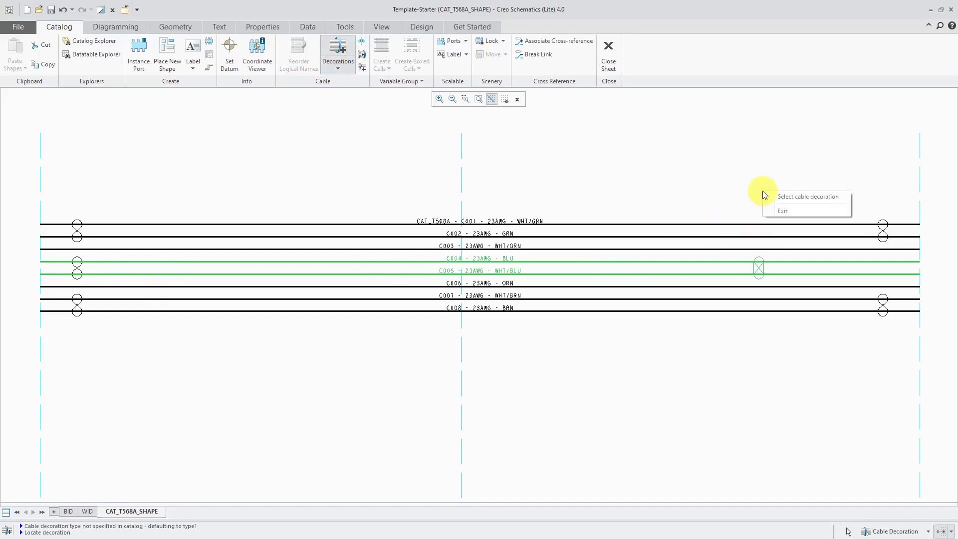
click(781, 197)
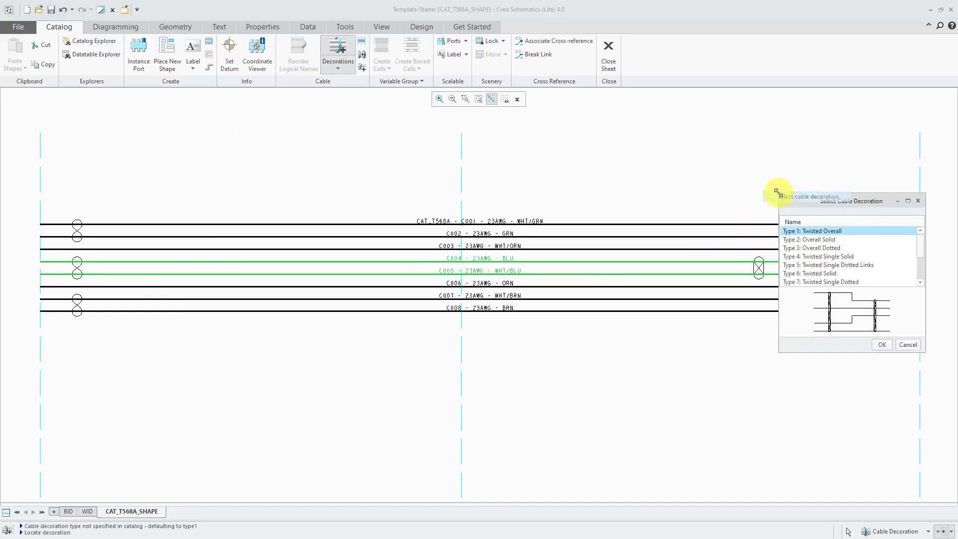
click(819, 274)
click(882, 344)
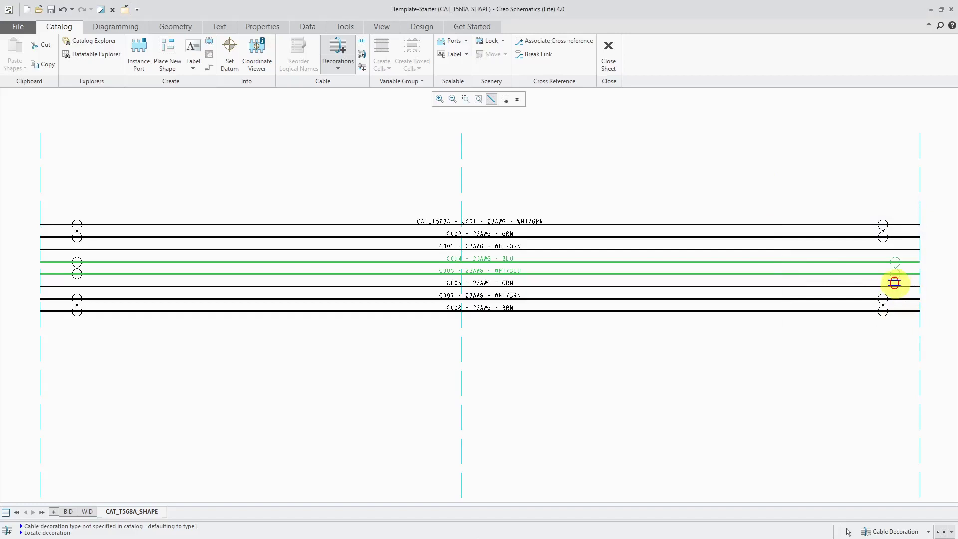
key(Escape)
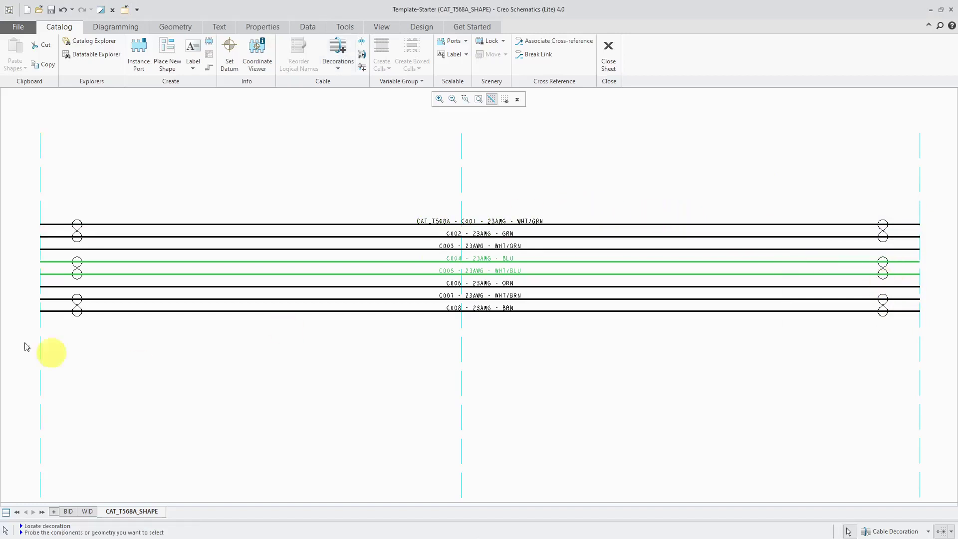
Place a Type 6: Twisted Solid decoration across wires C003 and C006 near their left end, slightly inboard of the C004 and C005 decoration.
click(86, 257)
click(102, 252)
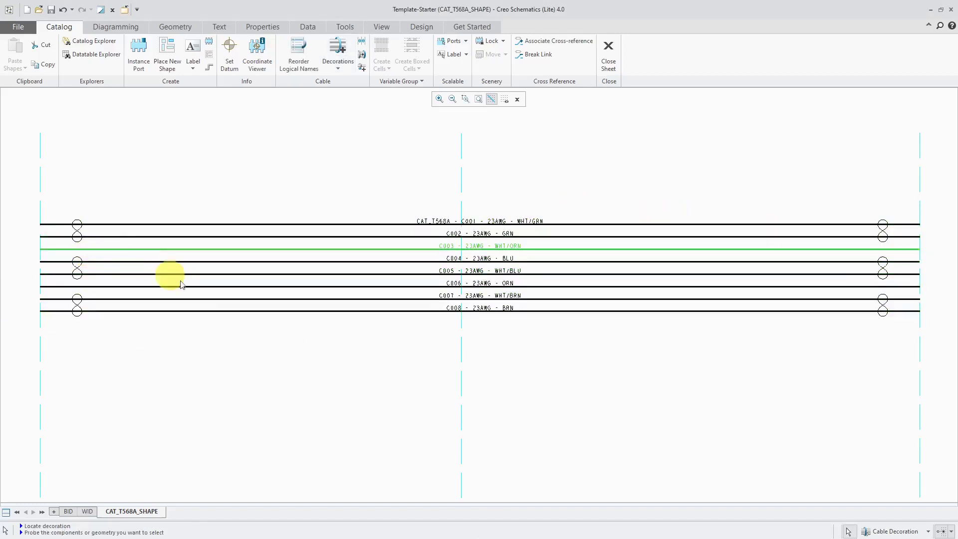
ctrl+click(110, 286)
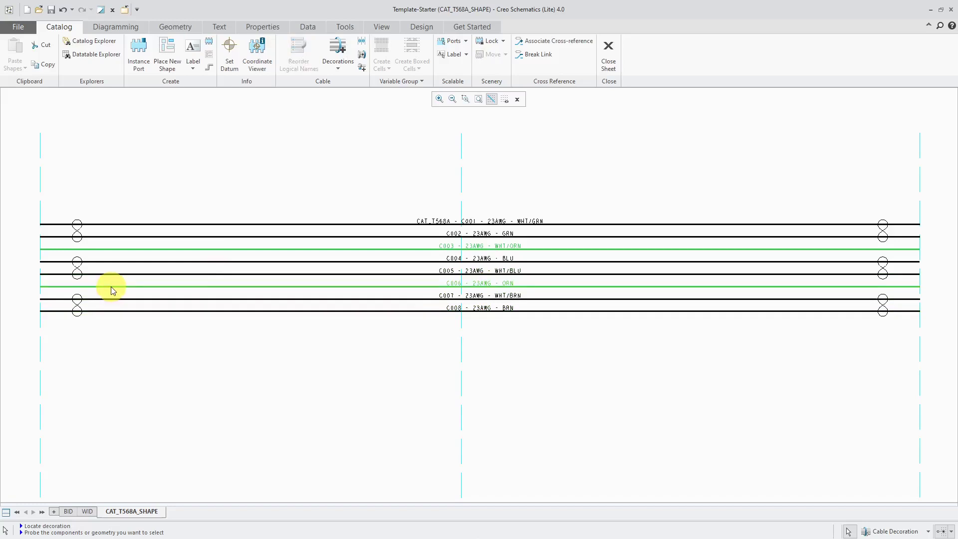
click(328, 49)
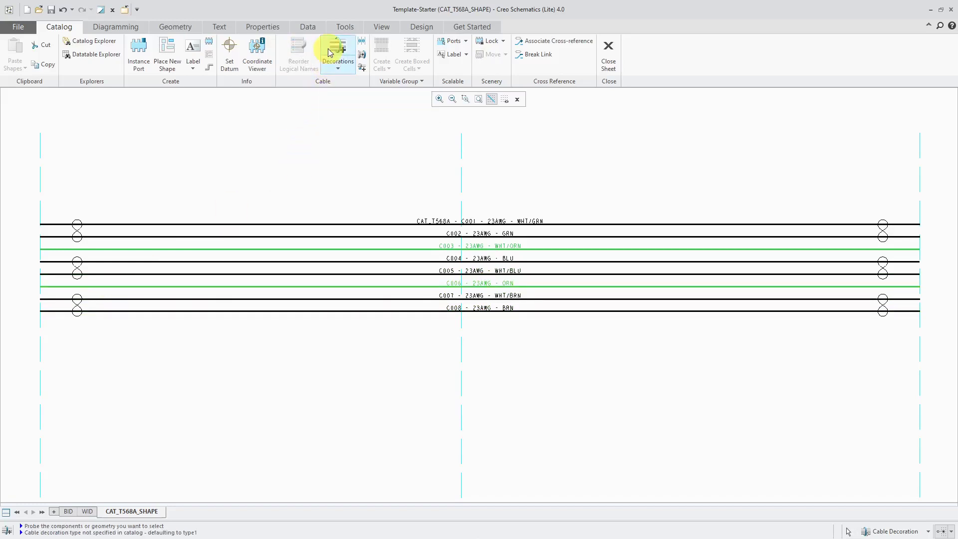
right_click(291, 144)
click(319, 152)
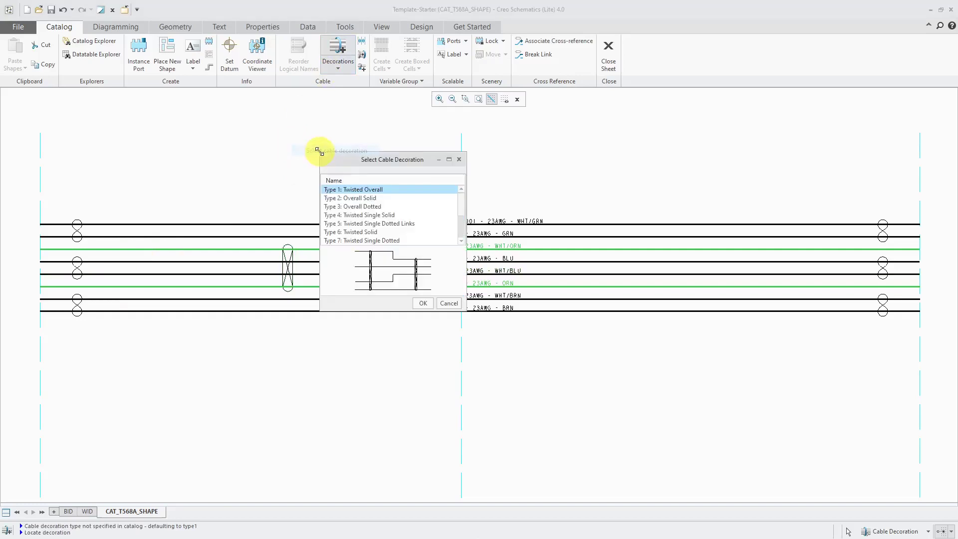
click(360, 232)
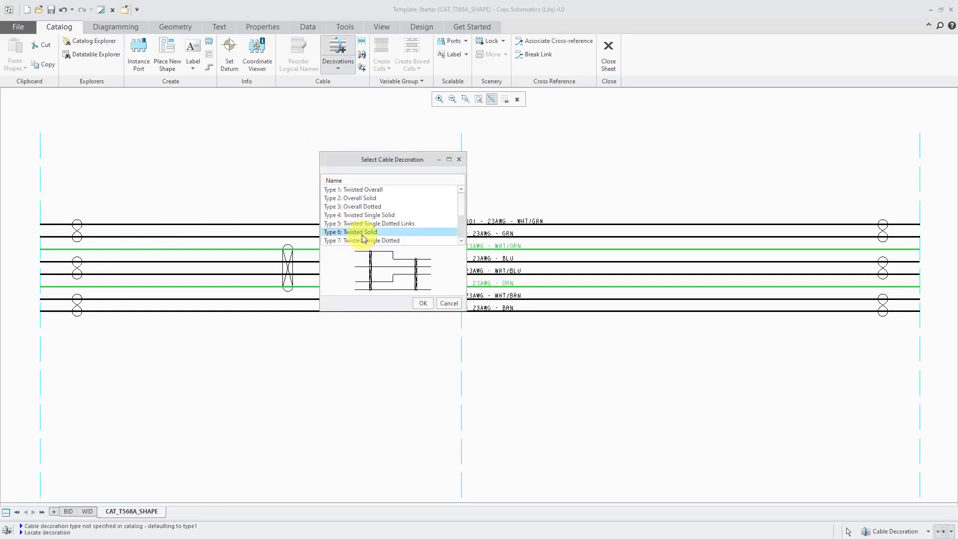
click(423, 303)
click(90, 280)
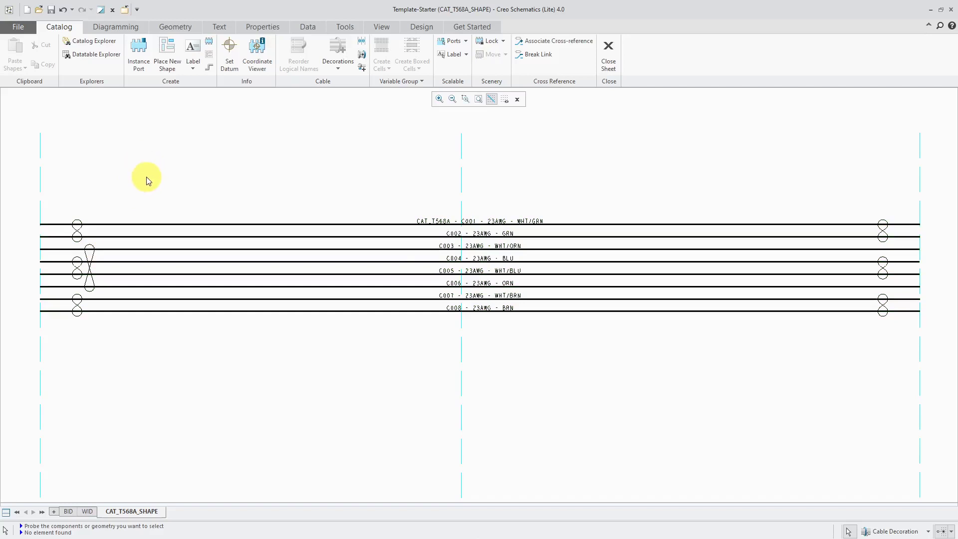
Place a Type 2: Overall Solid decoration across all eight wires, C001 to C008, at their left end outside the twisted-pair decorations.
click(146, 224)
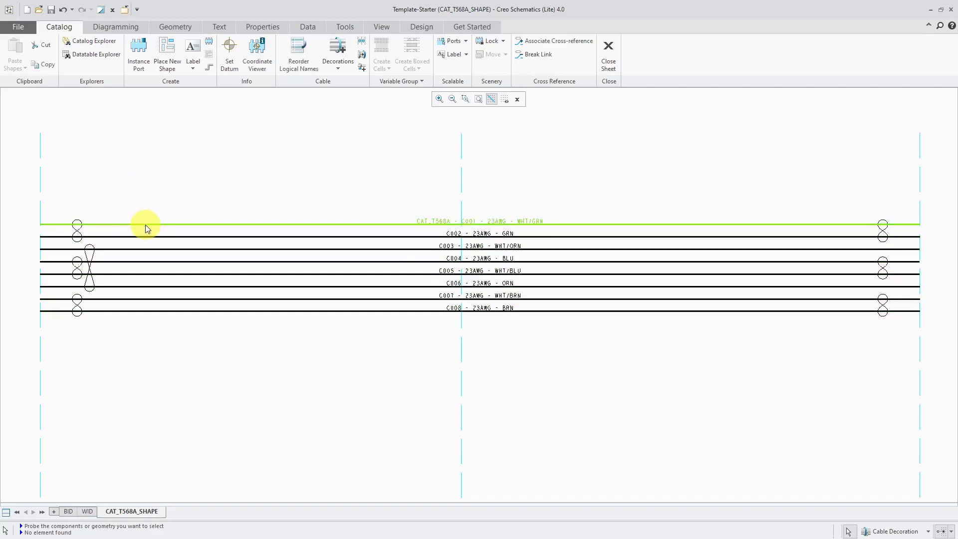
ctrl+click(145, 236)
ctrl+click(143, 249)
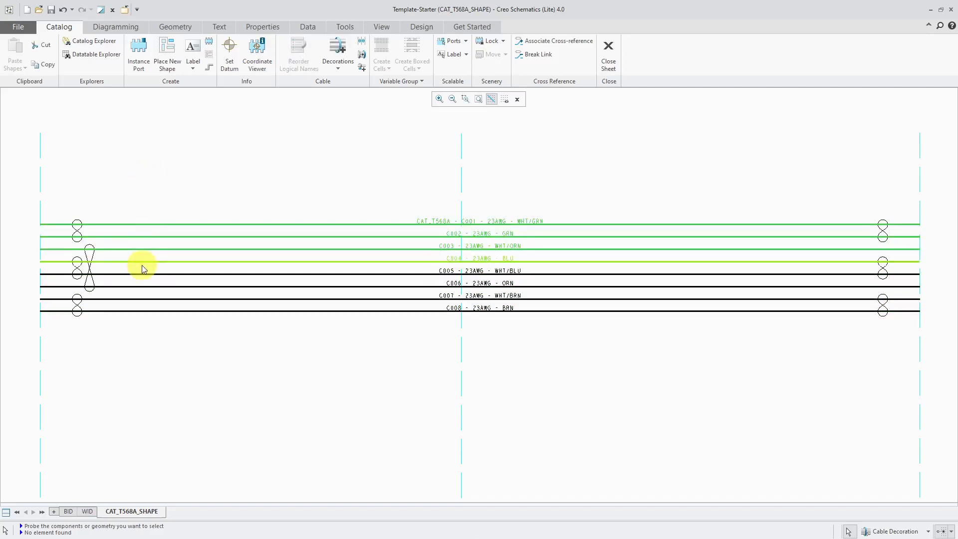
ctrl+click(142, 261)
ctrl+click(140, 274)
ctrl+click(140, 286)
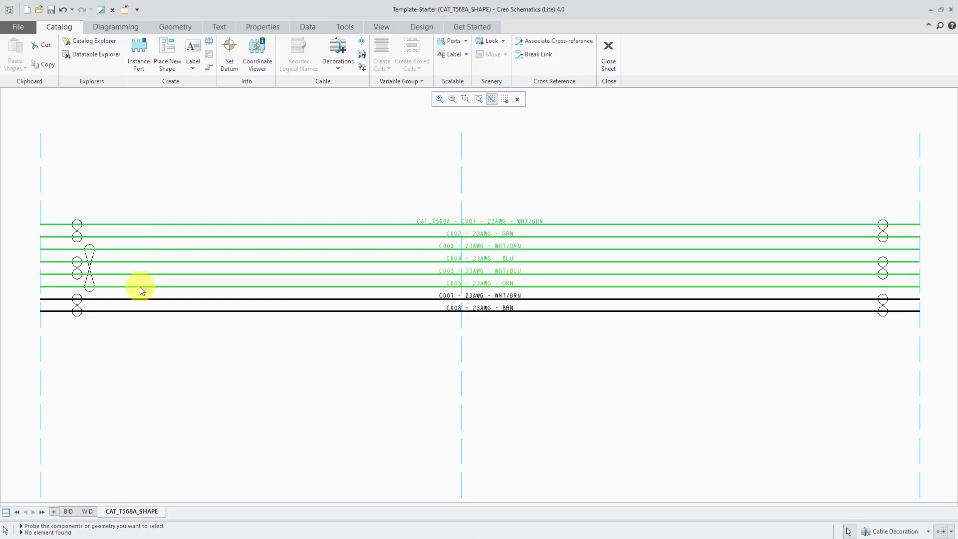
ctrl+click(137, 300)
ctrl+click(139, 310)
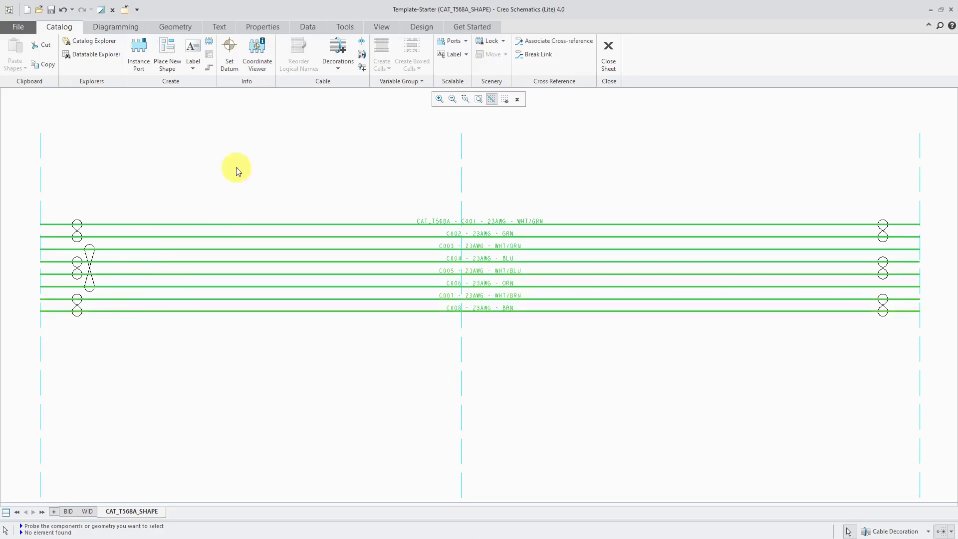
click(338, 56)
right_click(223, 179)
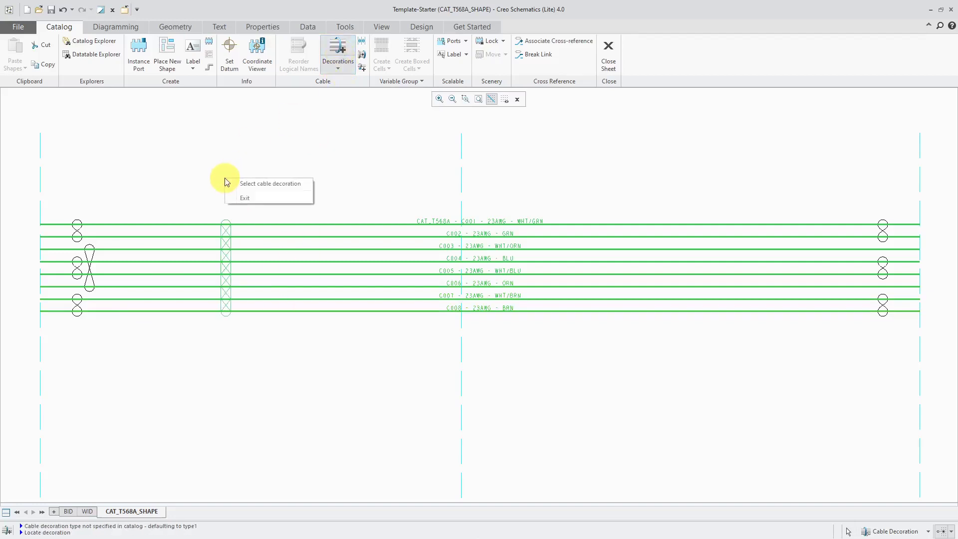
click(252, 181)
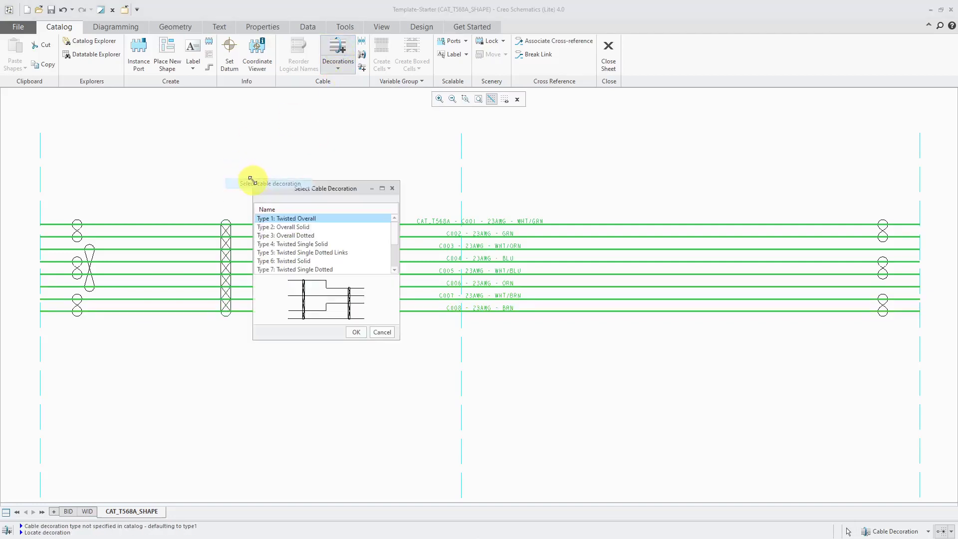
click(304, 229)
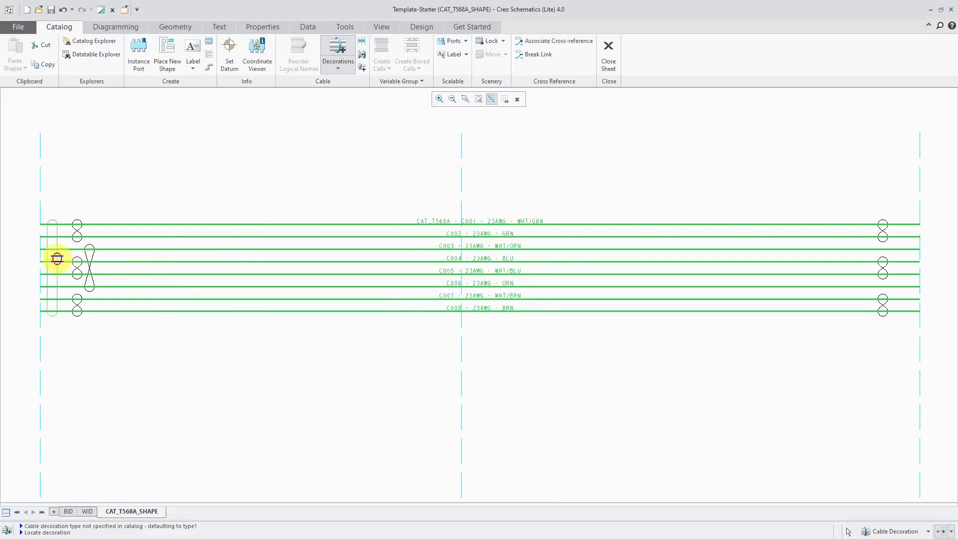
click(57, 258)
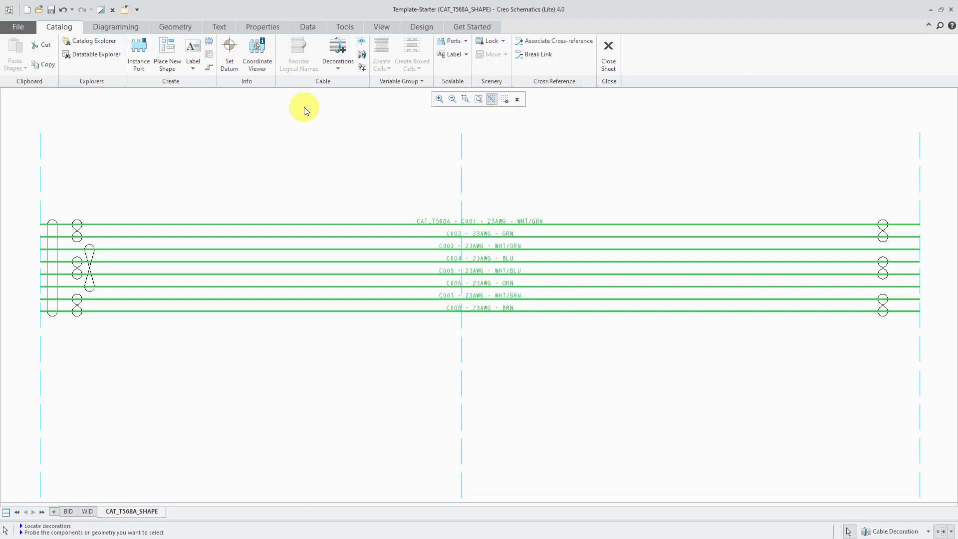
Place a Type 2: Overall Solid decoration across all eight wires at their right end, outside the twisted-pair decorations.
click(339, 60)
right_click(592, 155)
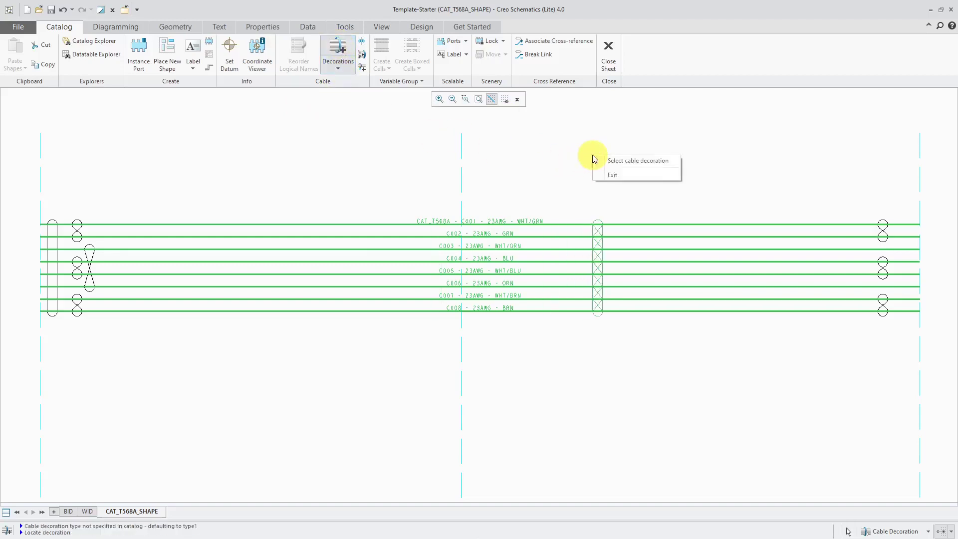
click(618, 162)
click(667, 210)
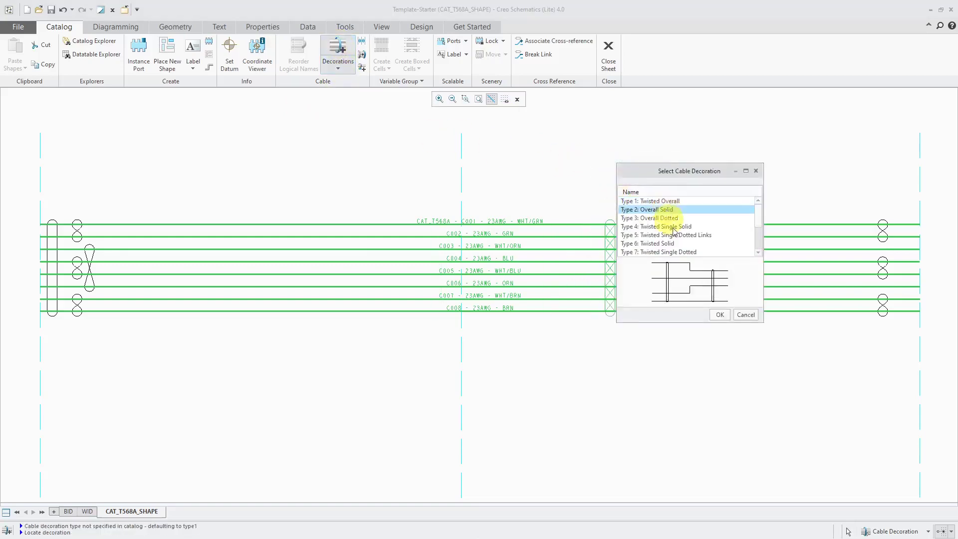
click(720, 314)
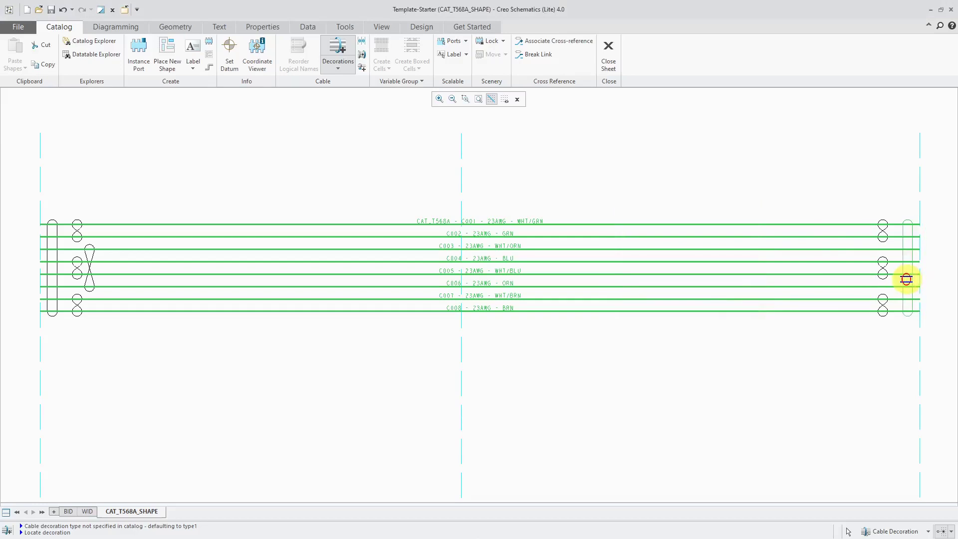
click(906, 279)
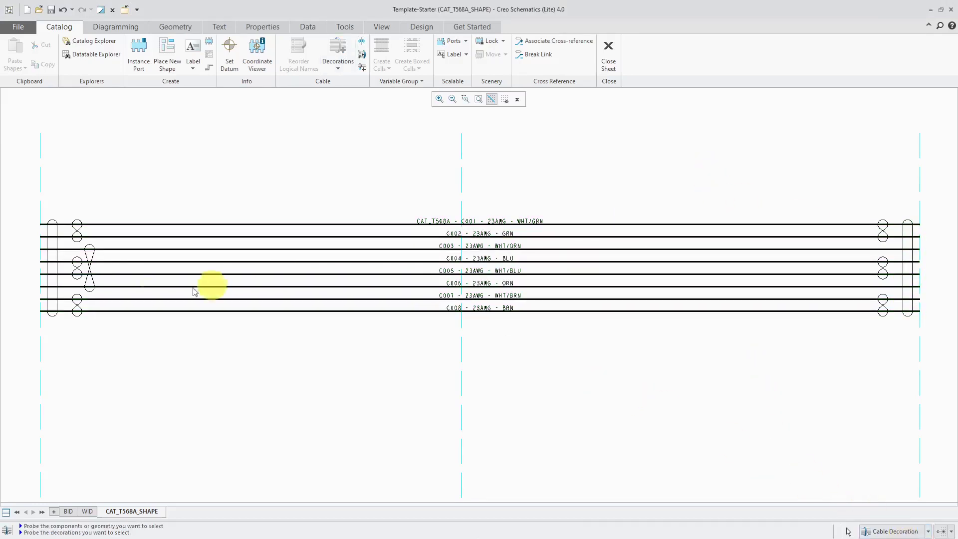
Delete all the twisted decorations at both ends of the cable, keeping only the two overall decorations.
click(76, 305)
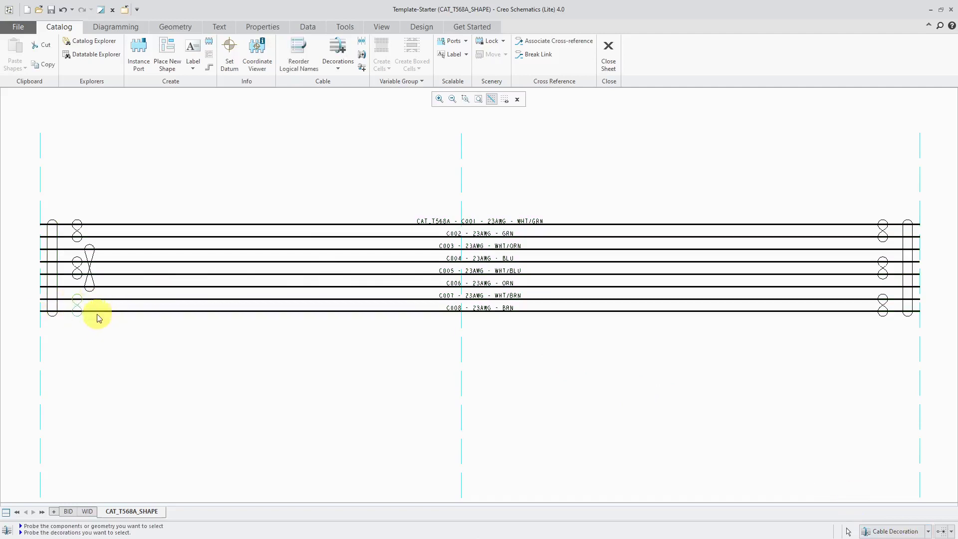
ctrl+click(74, 271)
ctrl+click(75, 231)
ctrl+click(89, 257)
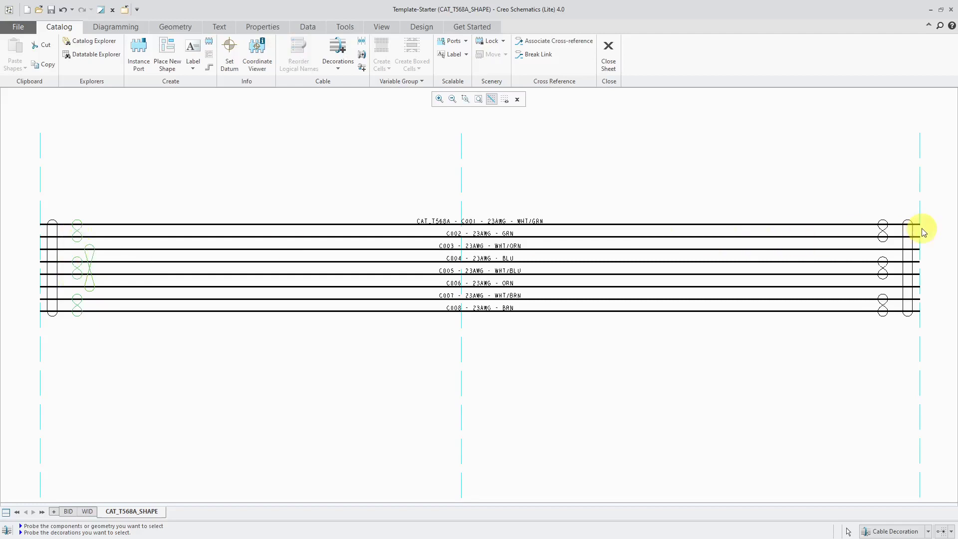
ctrl+click(882, 234)
ctrl+click(878, 262)
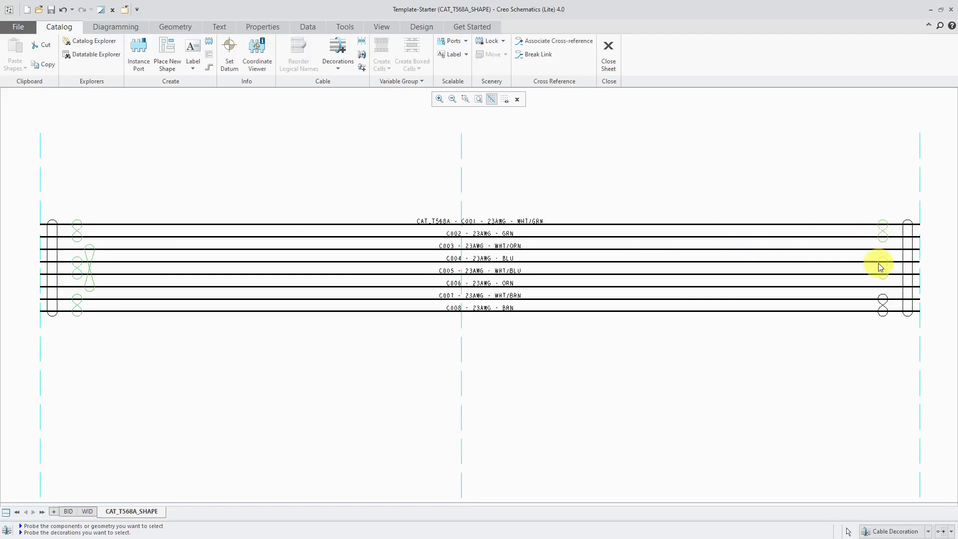
ctrl+click(887, 305)
right_click(759, 177)
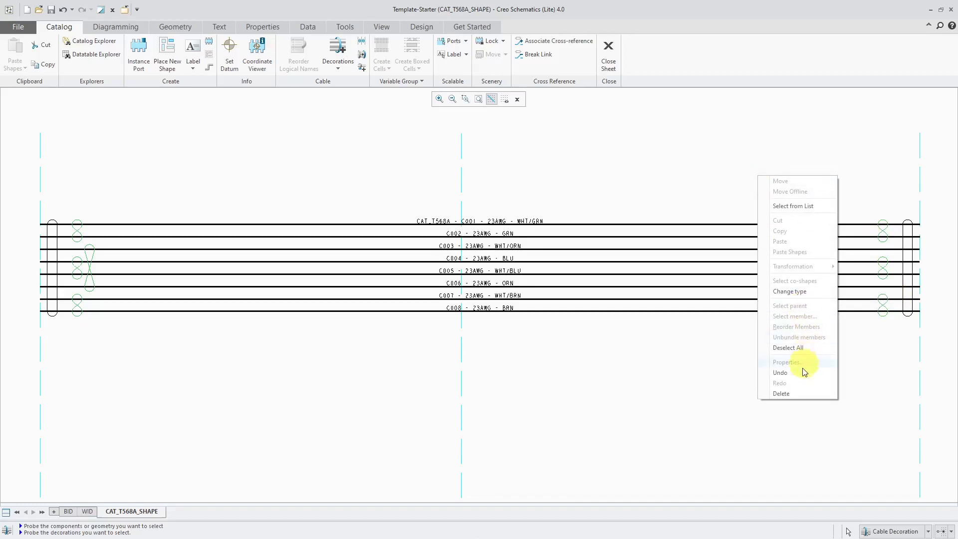
click(791, 395)
click(784, 397)
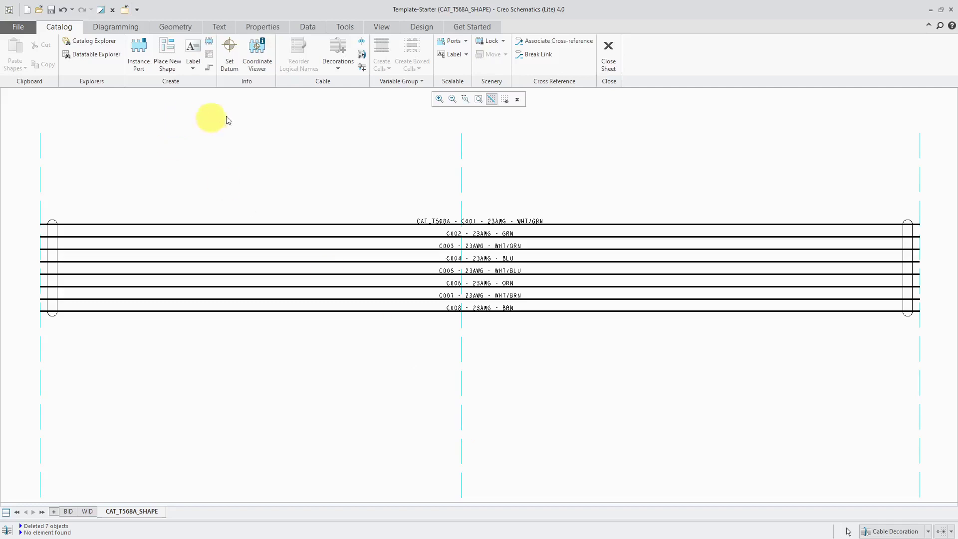
Set the groupshape datum at the left end of wire C001 and close the CAT_T568A_SHAPE sheet.
click(233, 57)
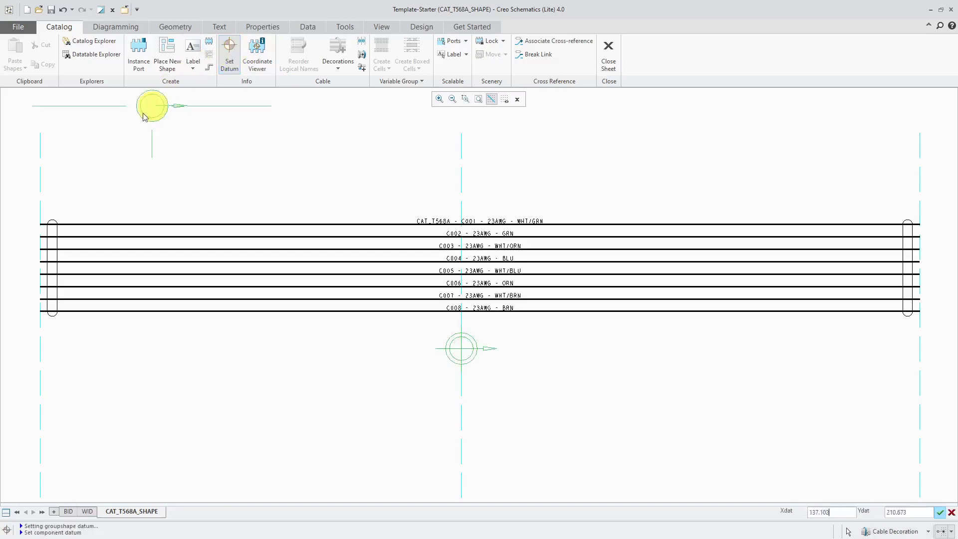
click(40, 224)
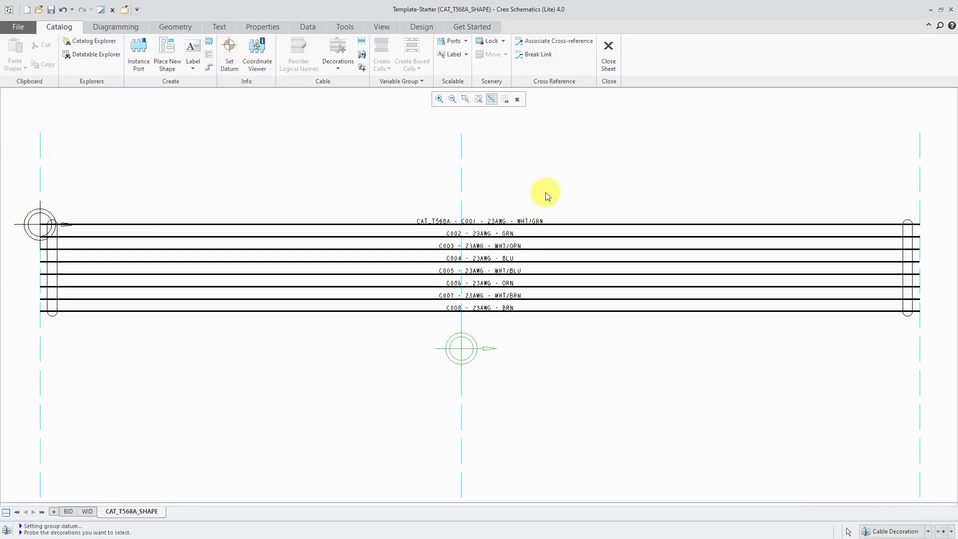
click(609, 66)
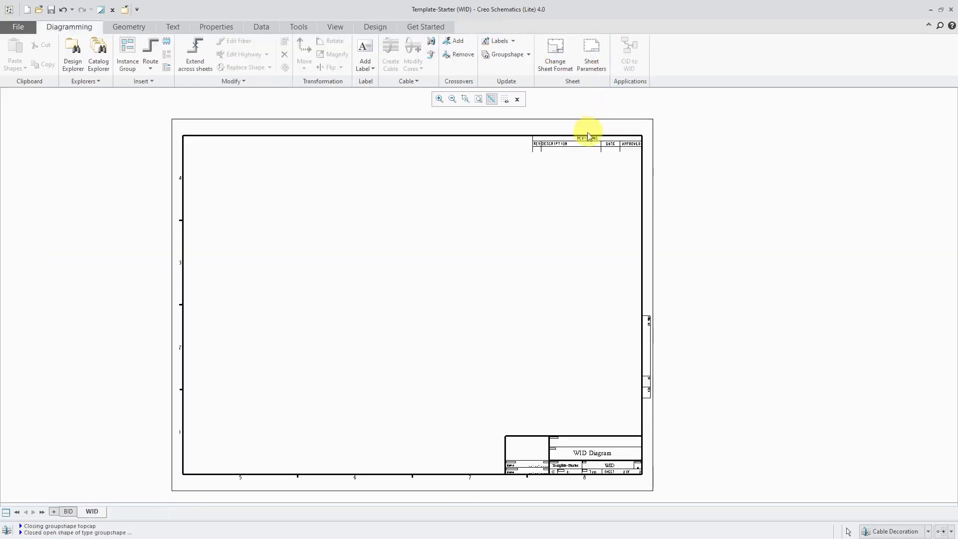
Duplicate the CAT_T568A group within the CAT cables folder of the catalog.
click(98, 55)
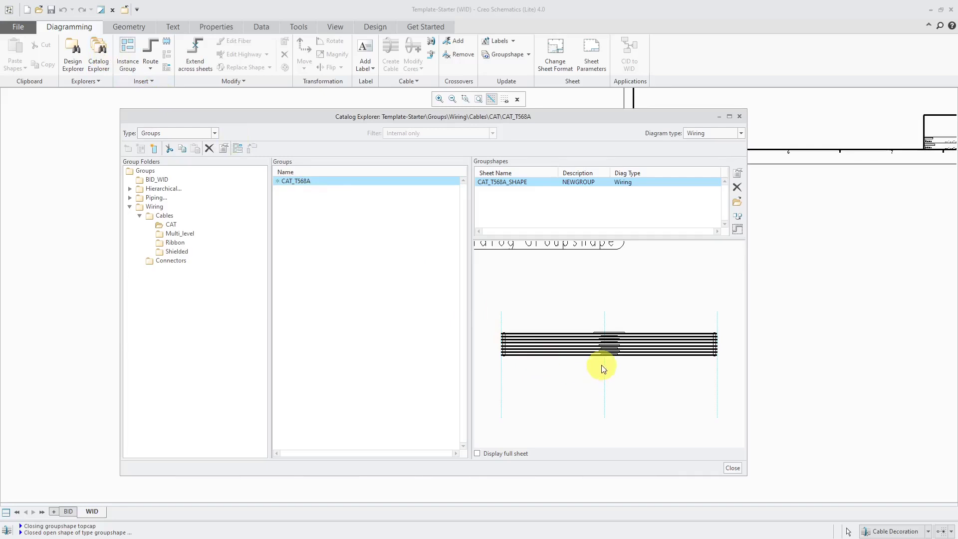
click(477, 454)
click(477, 454)
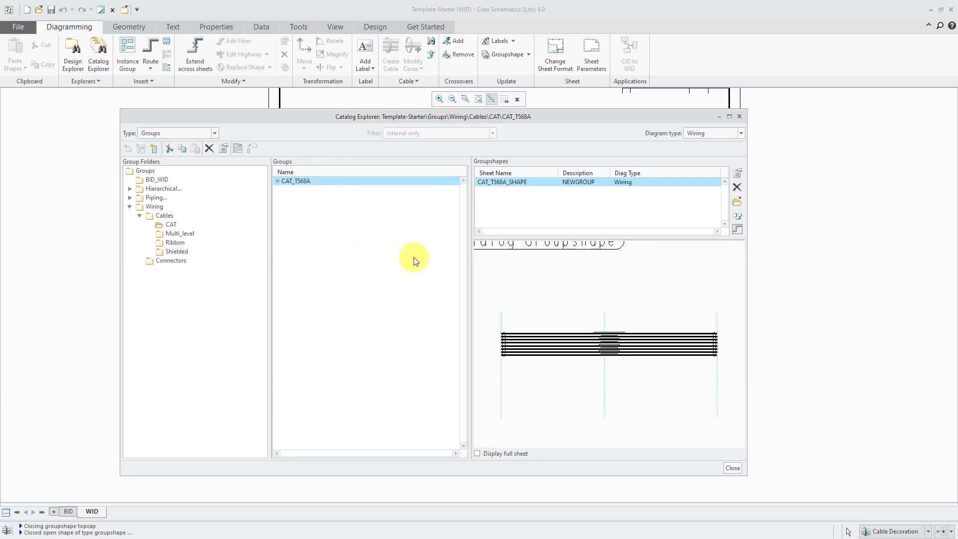
right_click(298, 183)
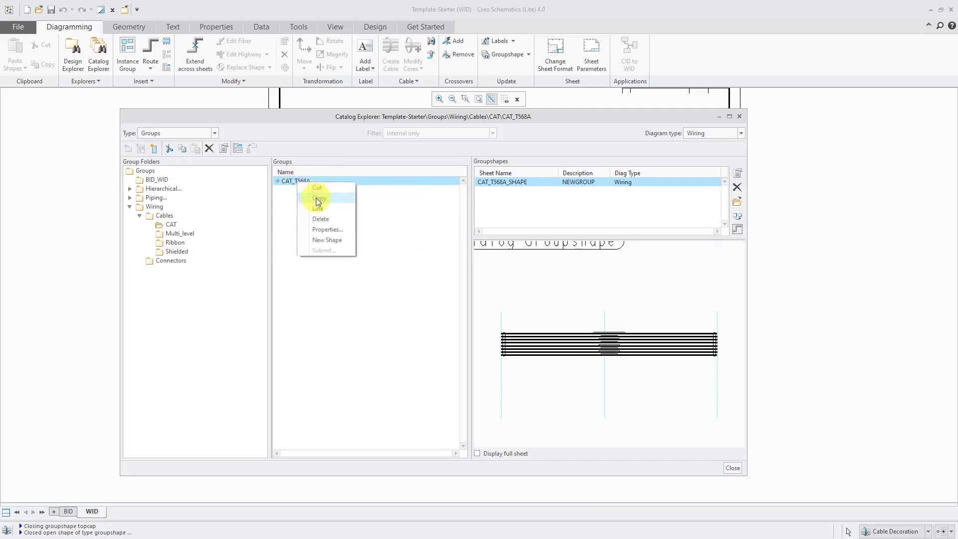
click(316, 198)
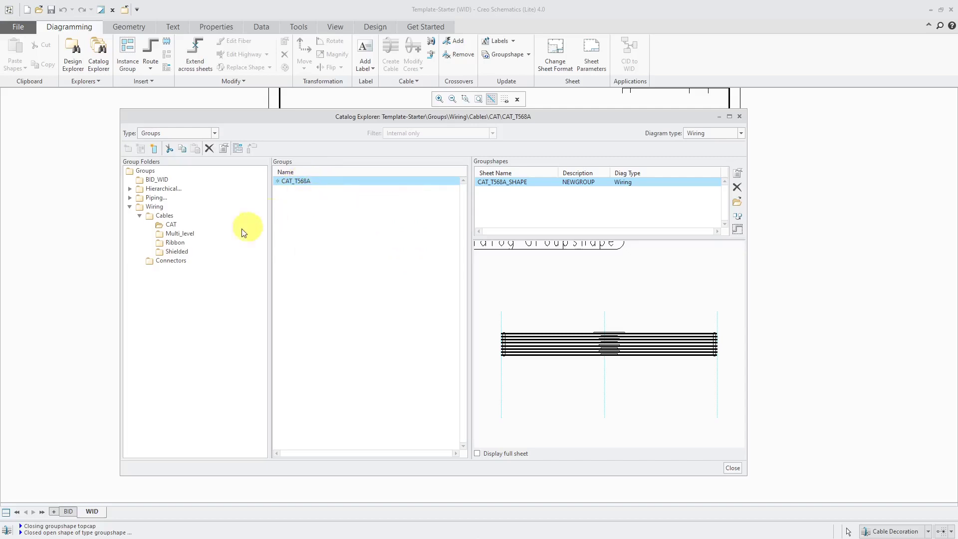
click(169, 226)
right_click(169, 226)
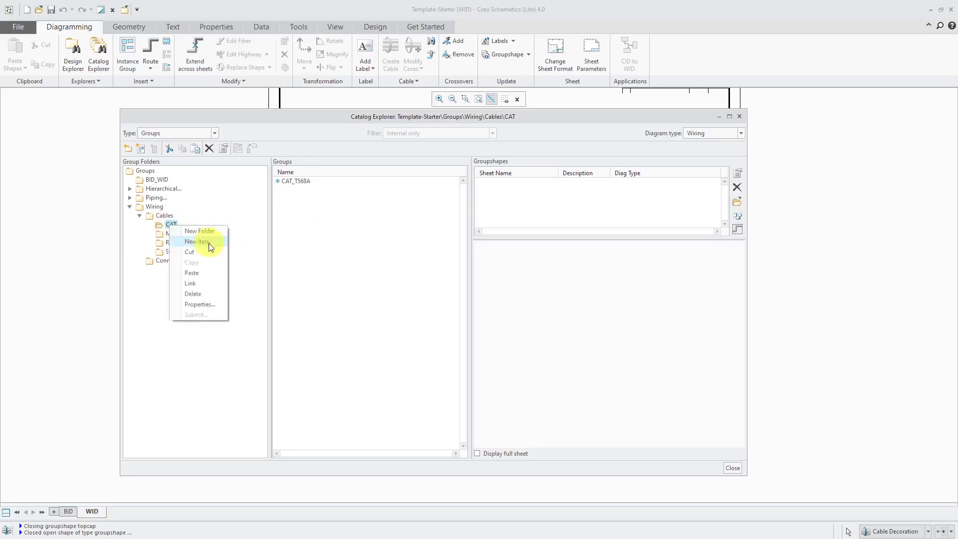
click(207, 275)
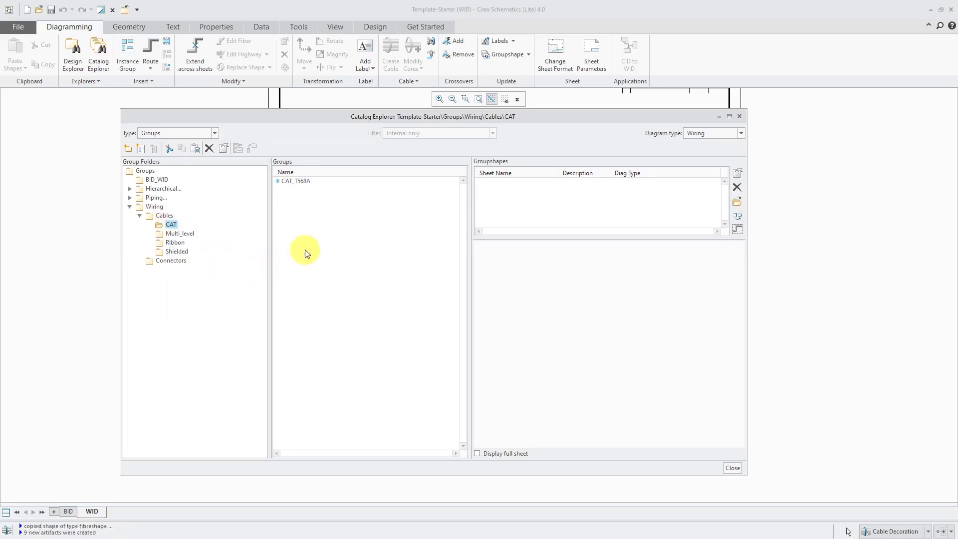
Rename the copied cable group as CAT_T568B.
click(301, 190)
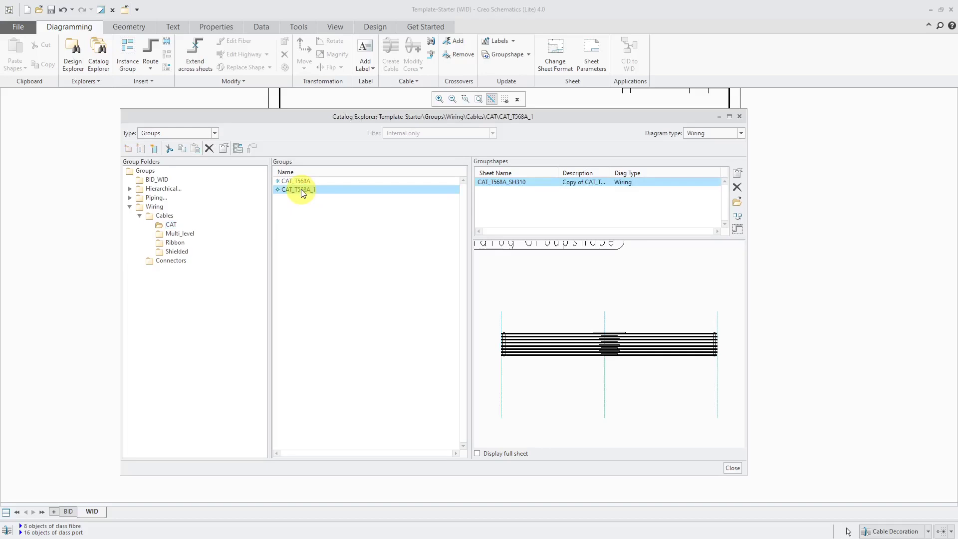
right_click(301, 190)
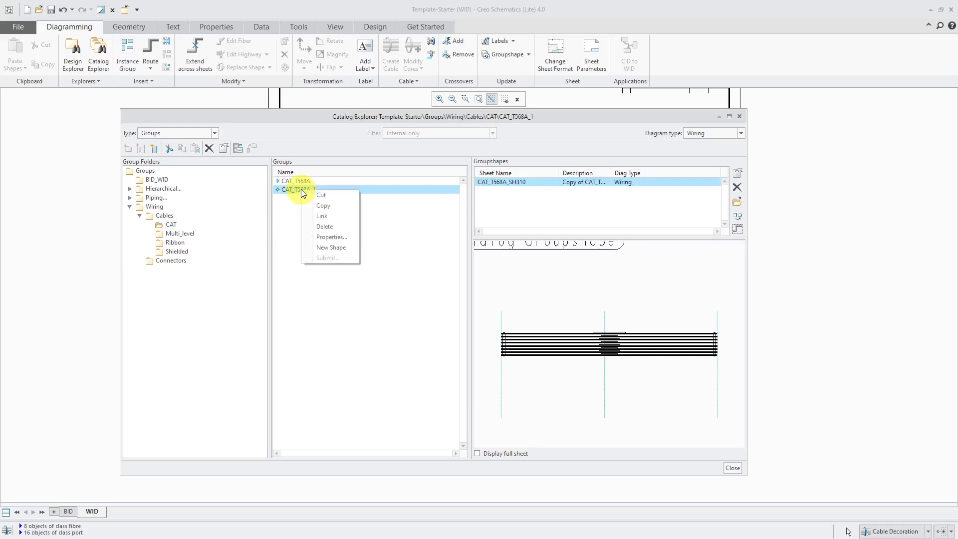
click(330, 236)
click(466, 126)
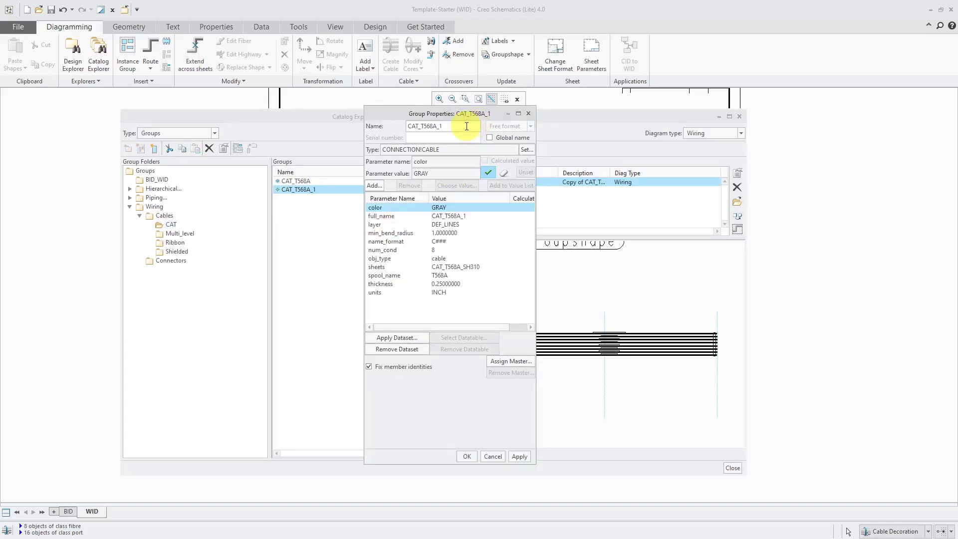
key(BackSpace)
key(BackSpace)
key(BackSpace)
text(B)
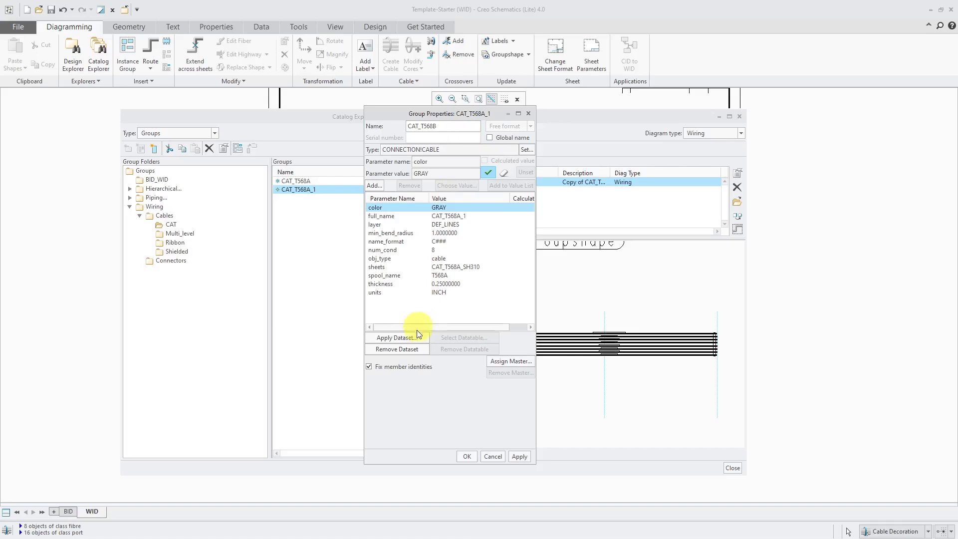
click(529, 457)
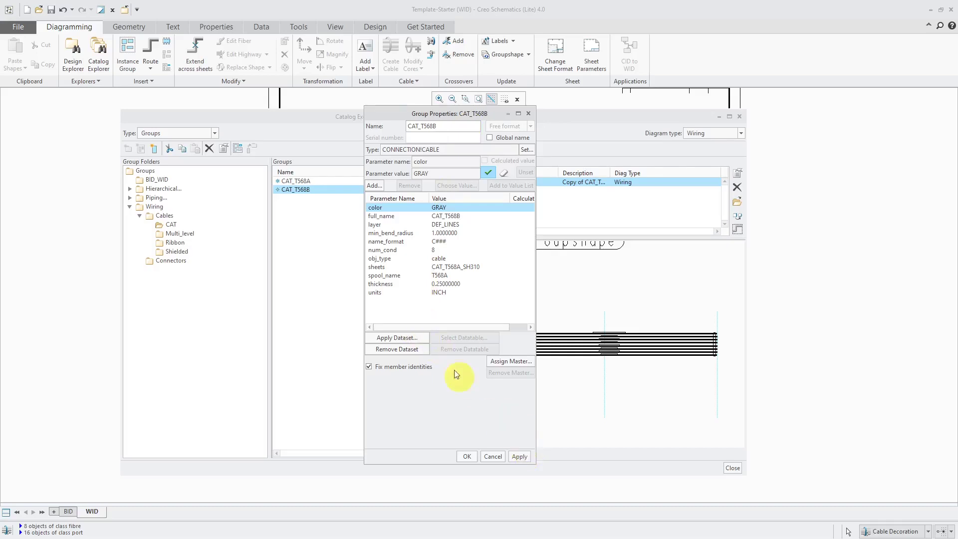
Apply the T568B spool dataset to the CAT_T568B group and save its properties.
click(411, 338)
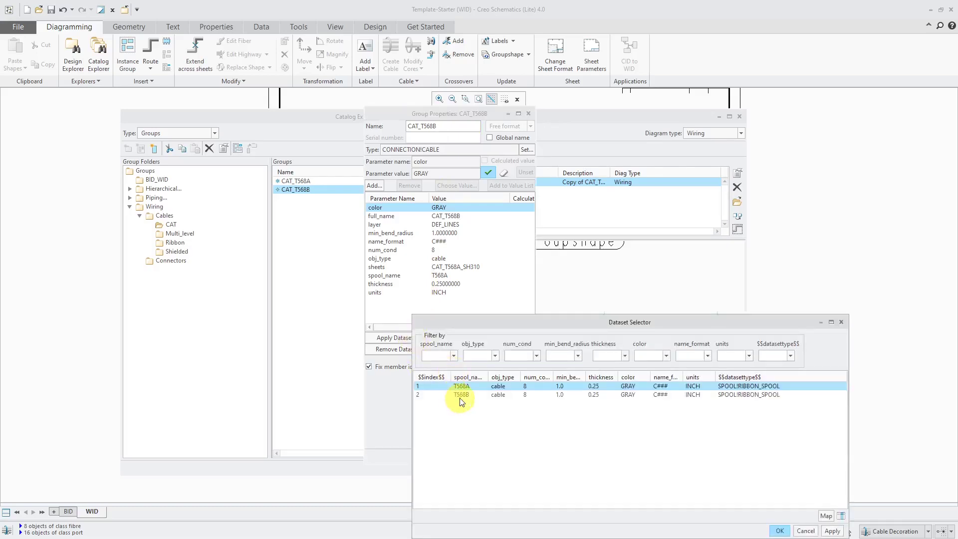
click(461, 394)
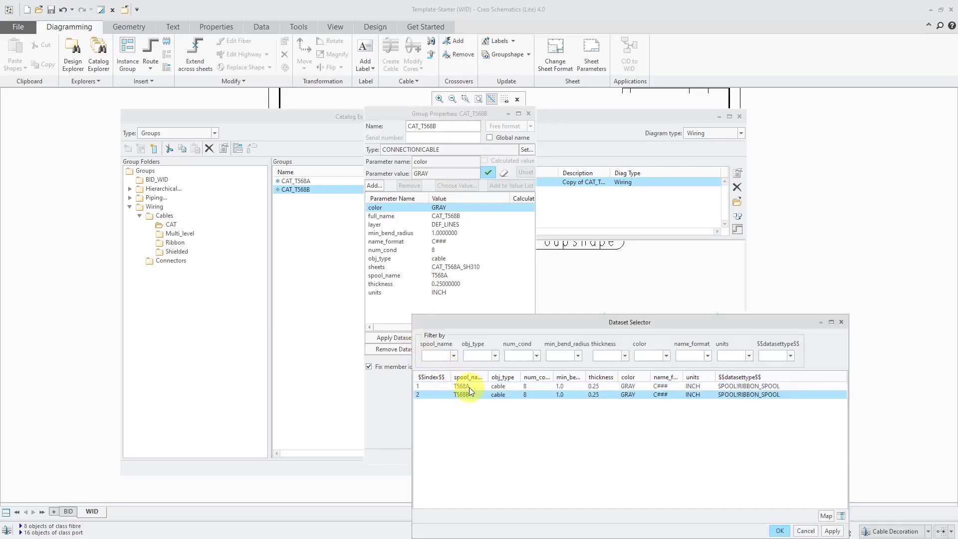
click(779, 530)
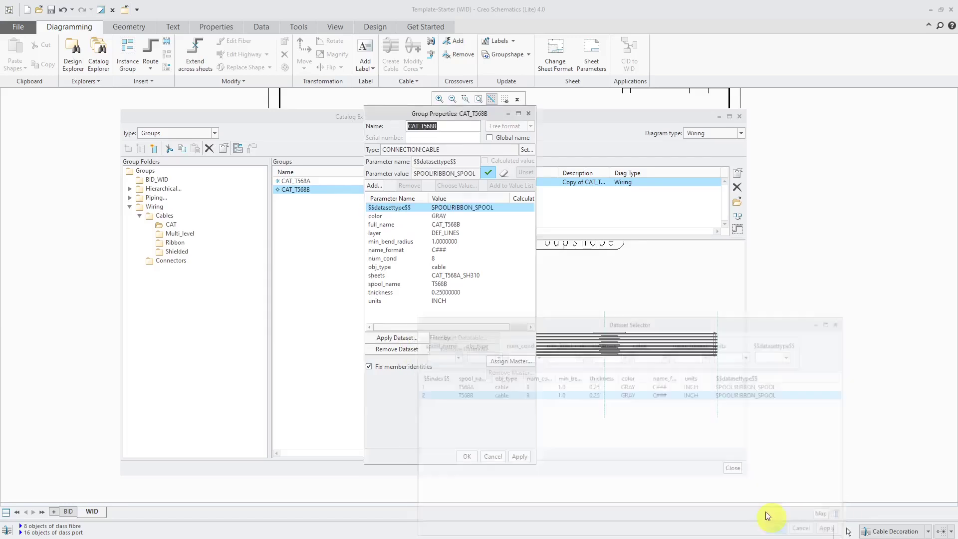
click(526, 458)
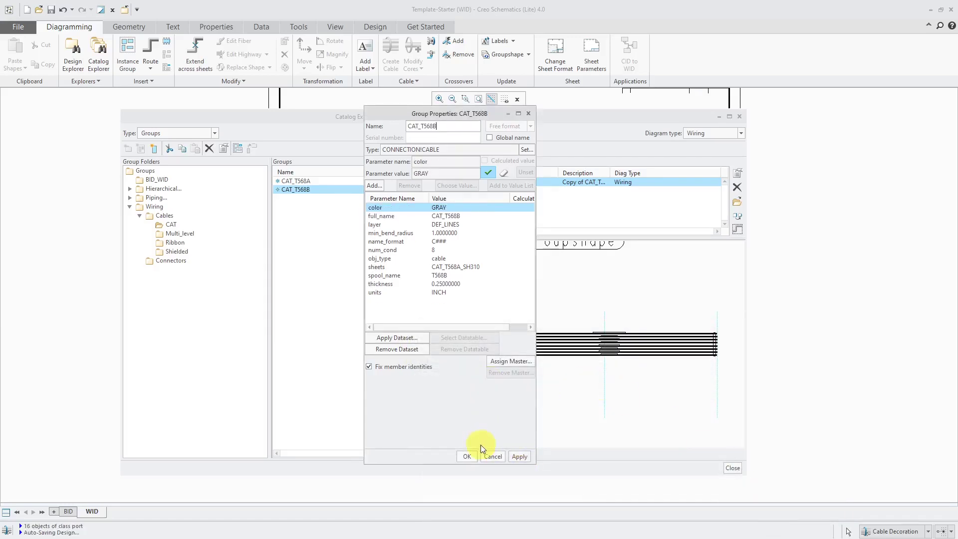
click(467, 457)
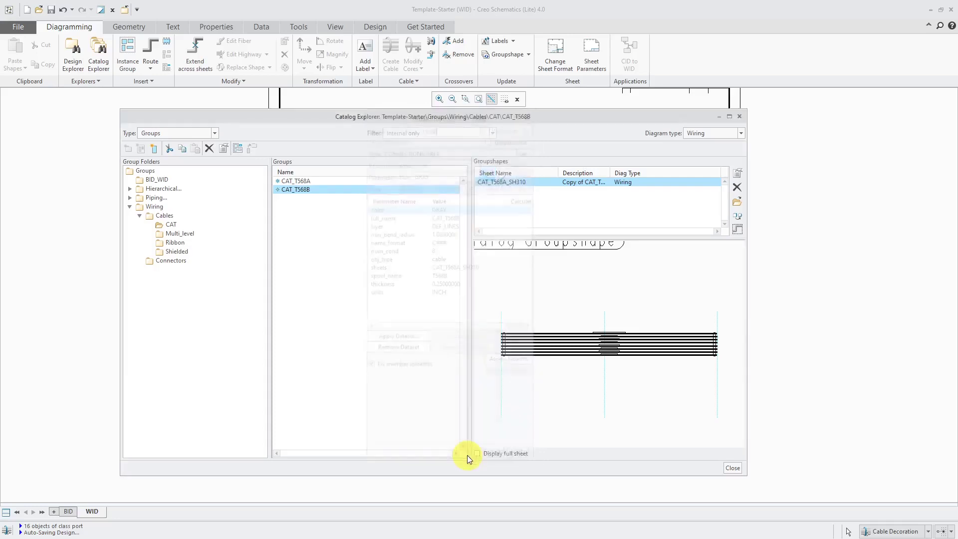
click(819, 344)
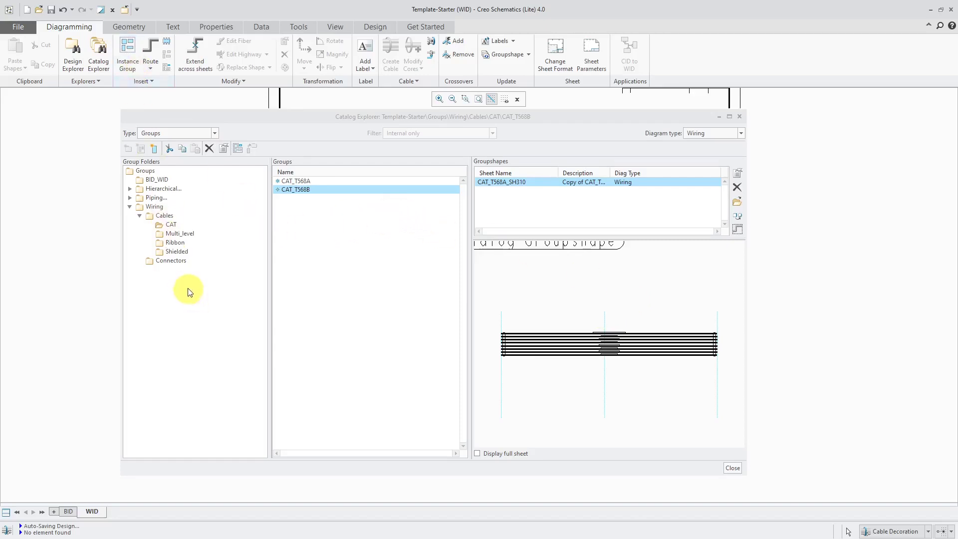
Start placing the Plug group from the catalog's BID_WID folder on the WID sheet, using its Plug Wiring Shape.
click(170, 261)
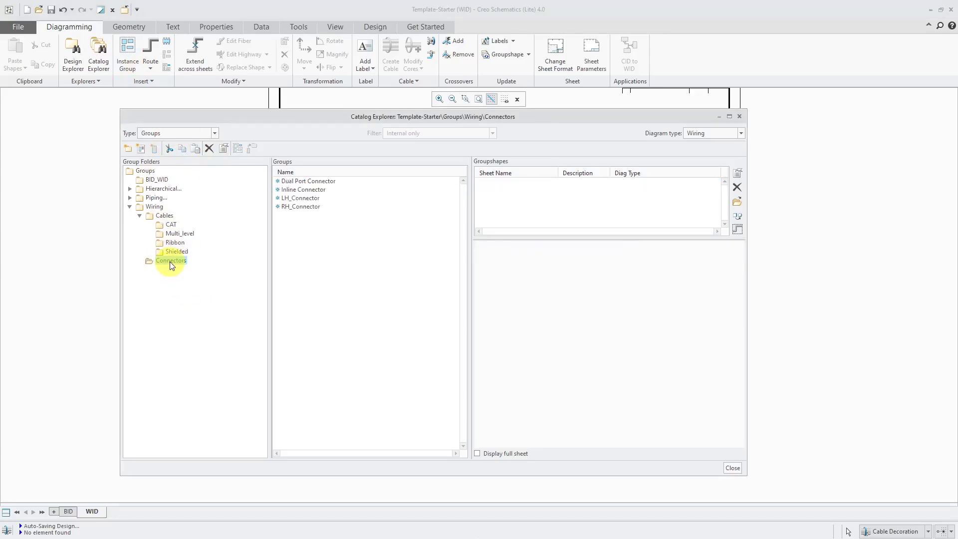
click(150, 172)
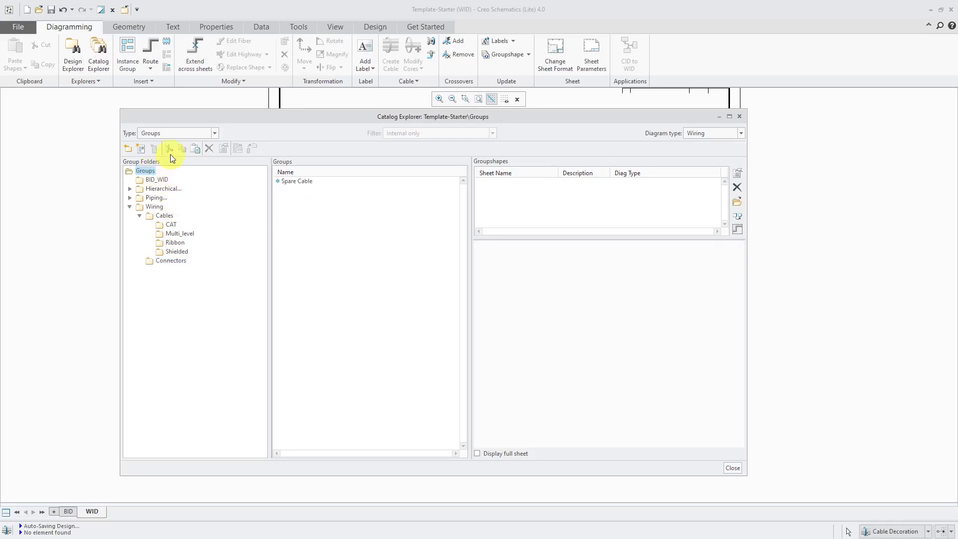
click(169, 133)
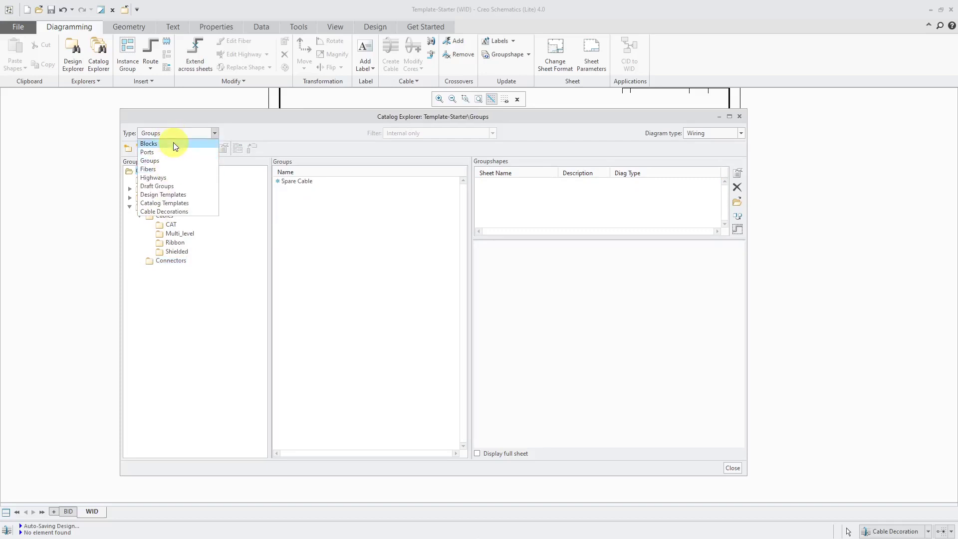
click(173, 143)
click(132, 243)
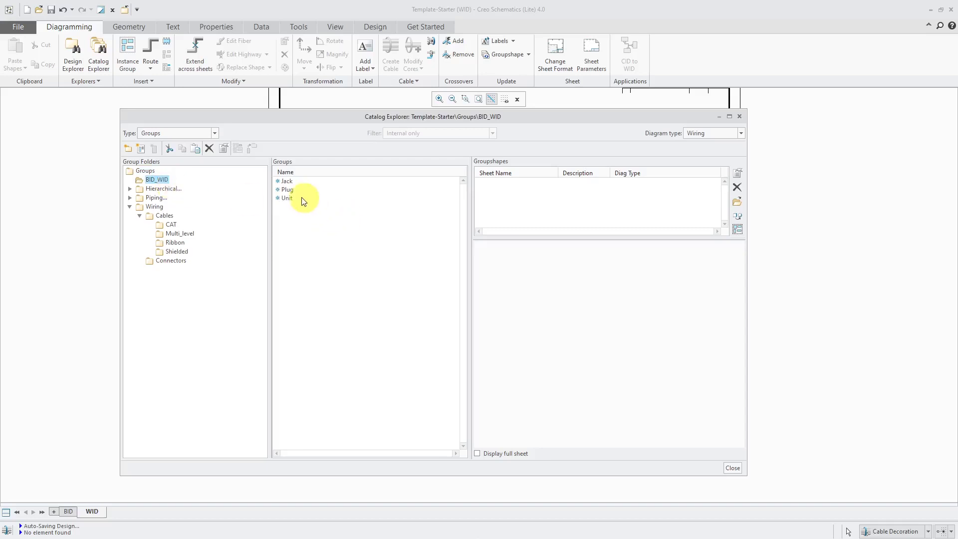
click(288, 190)
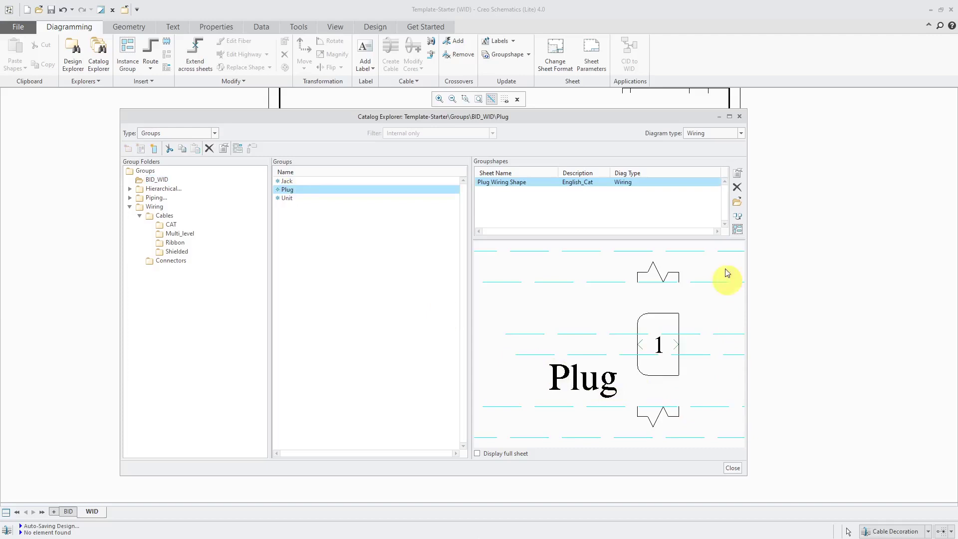
click(738, 229)
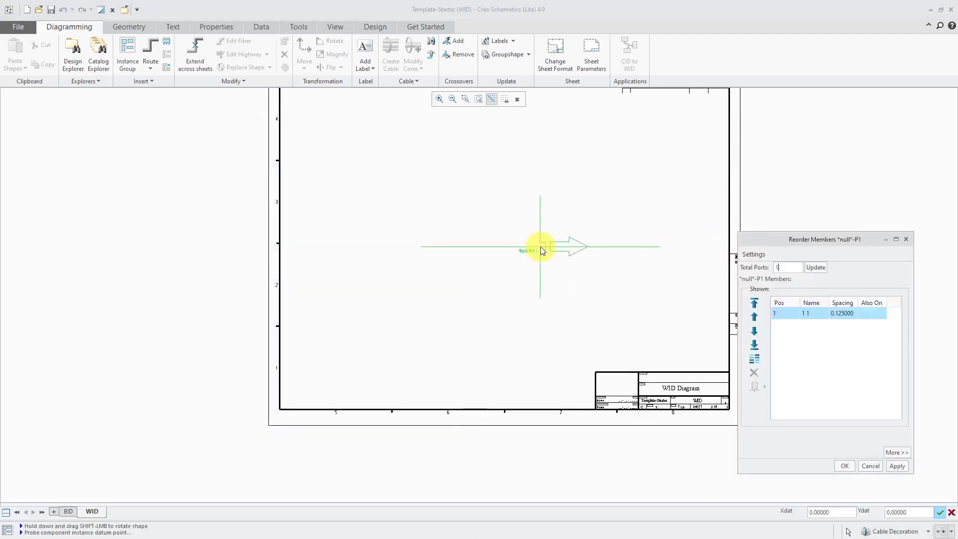
Set the plug's total ports to 8 and apply the member list.
key(BackSpace)
text(8)
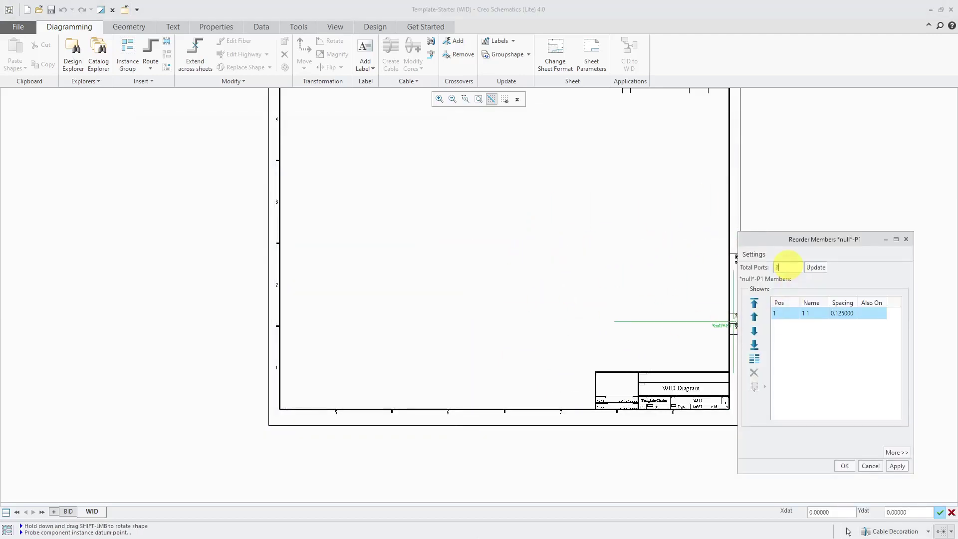
key(Return)
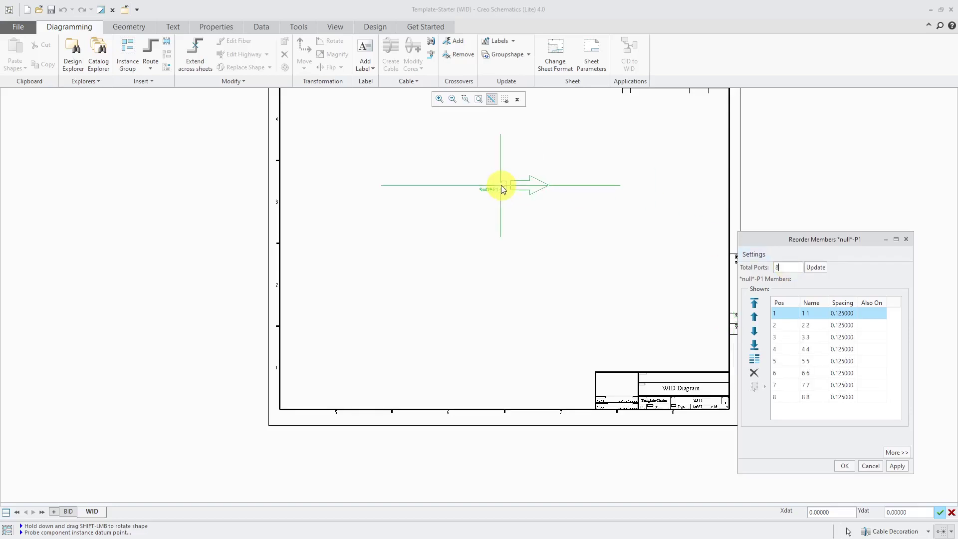
click(897, 466)
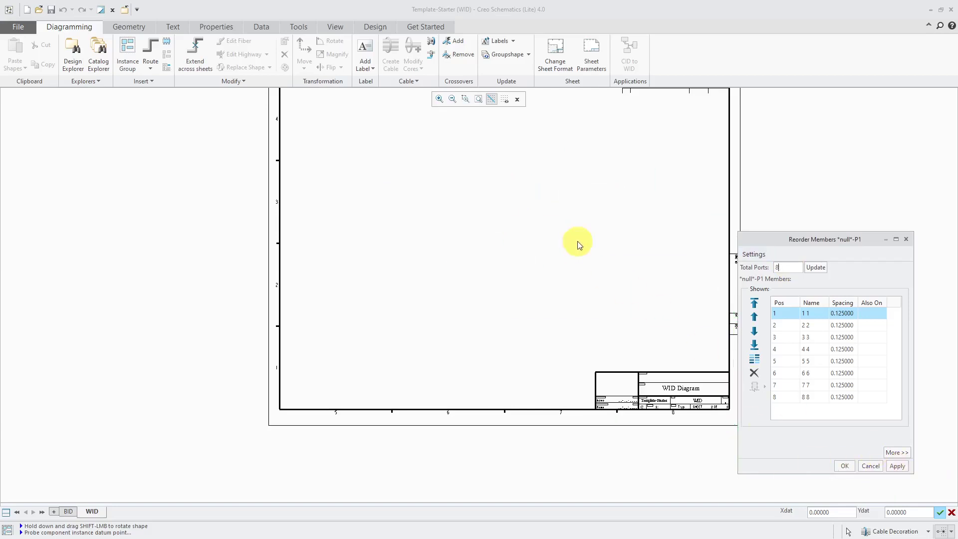
Mirror the eight-port plug with MirrorH so port 1 is uppermost, and place it on the right side of the sheet.
scroll(532, 195, up, 1)
scroll(532, 193, up, 3)
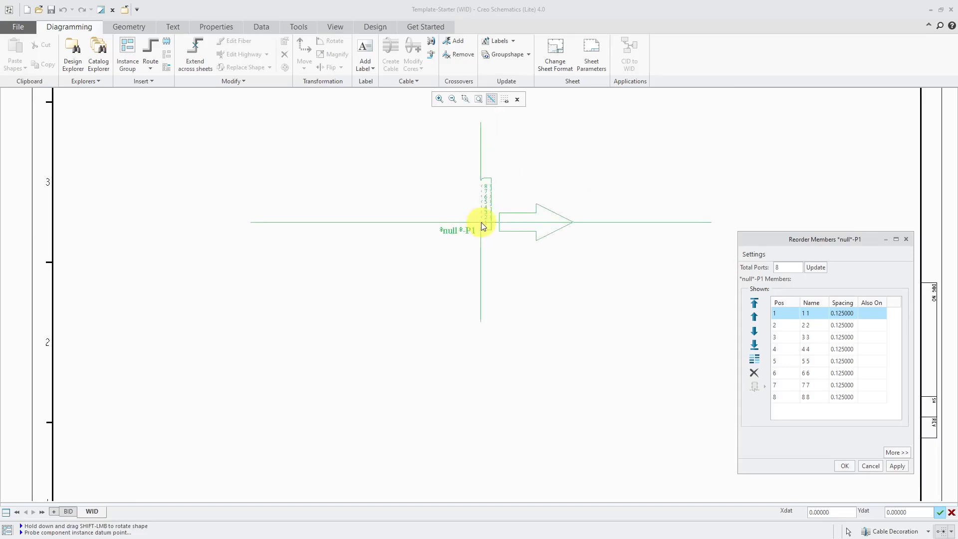
right_click(482, 225)
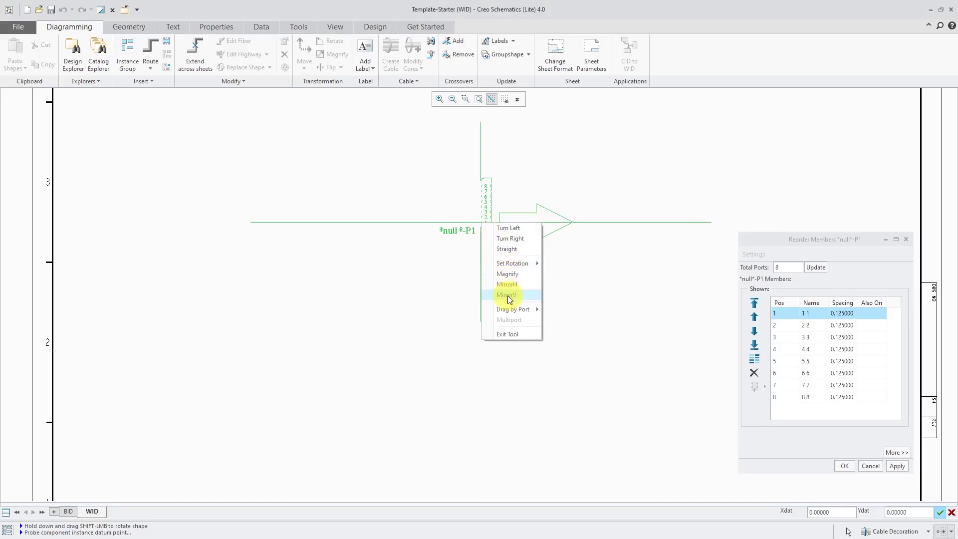
click(522, 285)
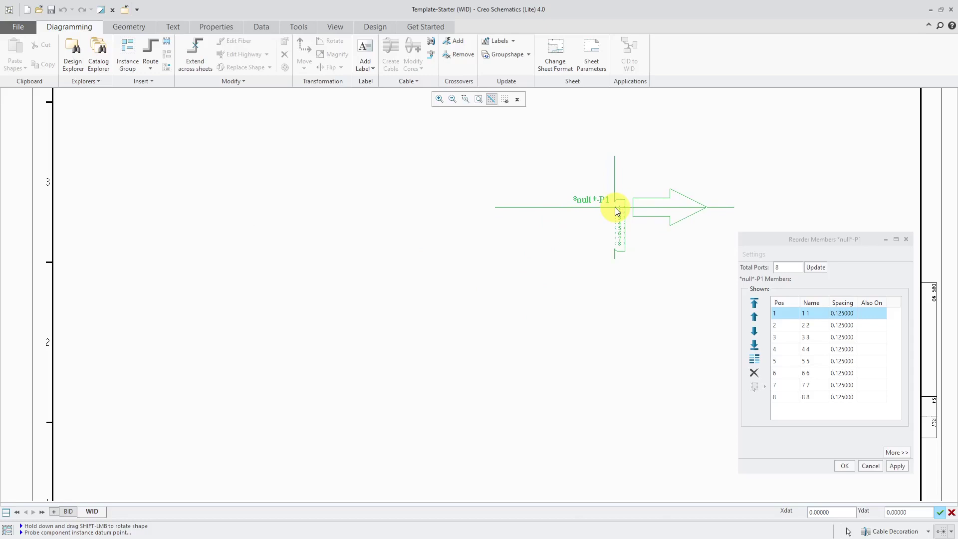
click(615, 207)
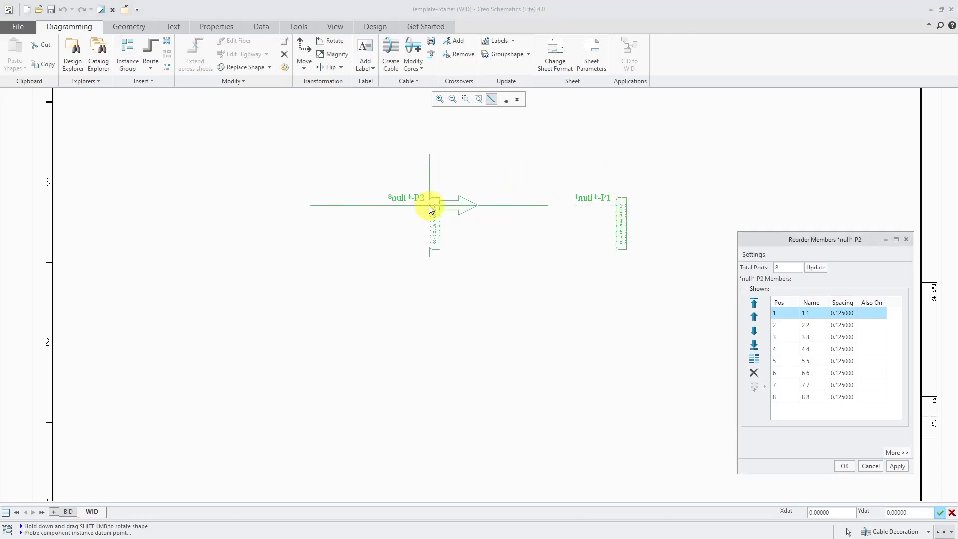
Mirror the second plug with MirrorV to face the first, show the grid, and place it to the left of the first plug.
right_click(429, 206)
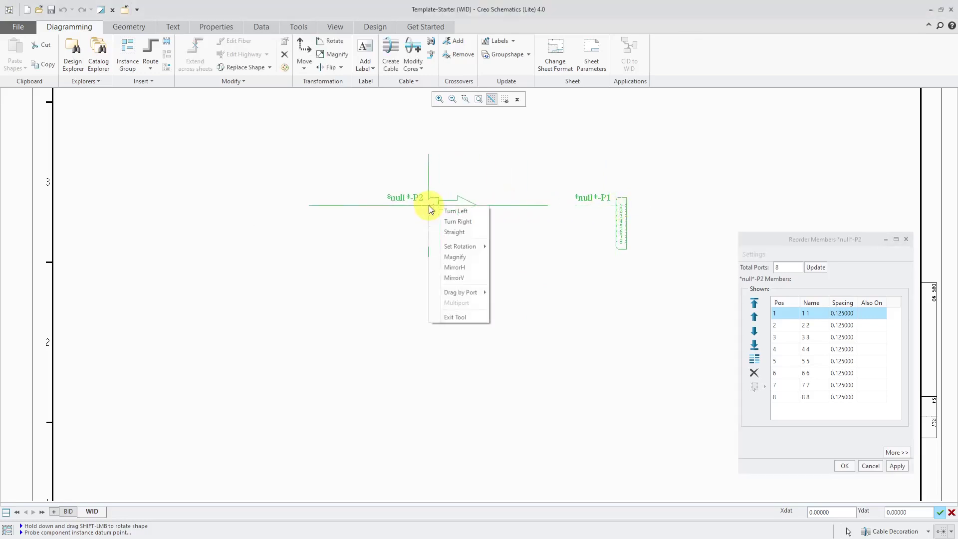
click(462, 277)
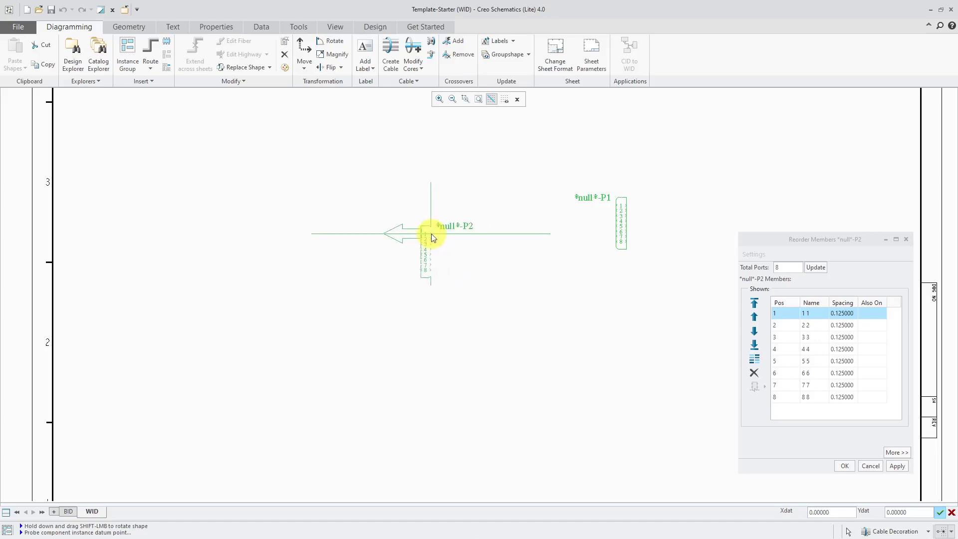
click(505, 99)
scroll(428, 235, up, 3)
scroll(361, 196, up, 1)
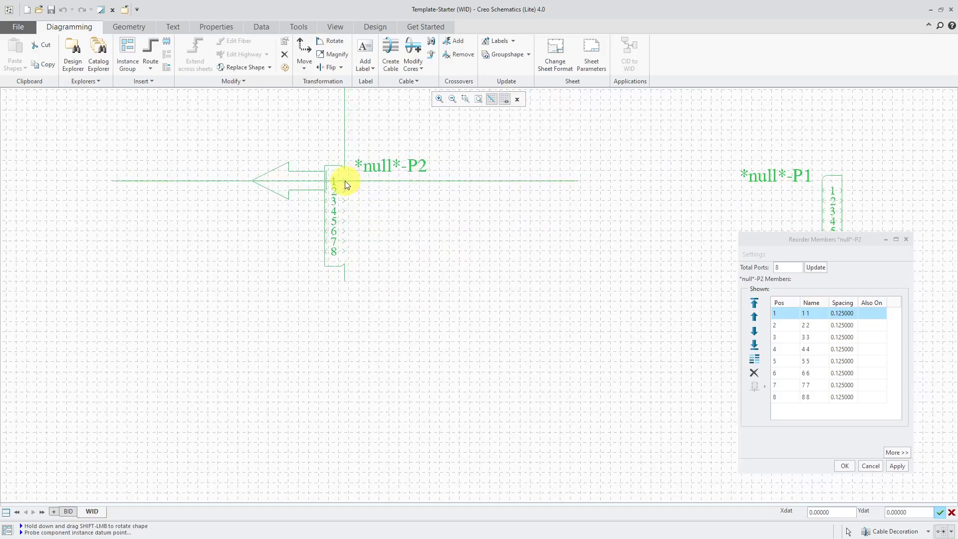
click(345, 181)
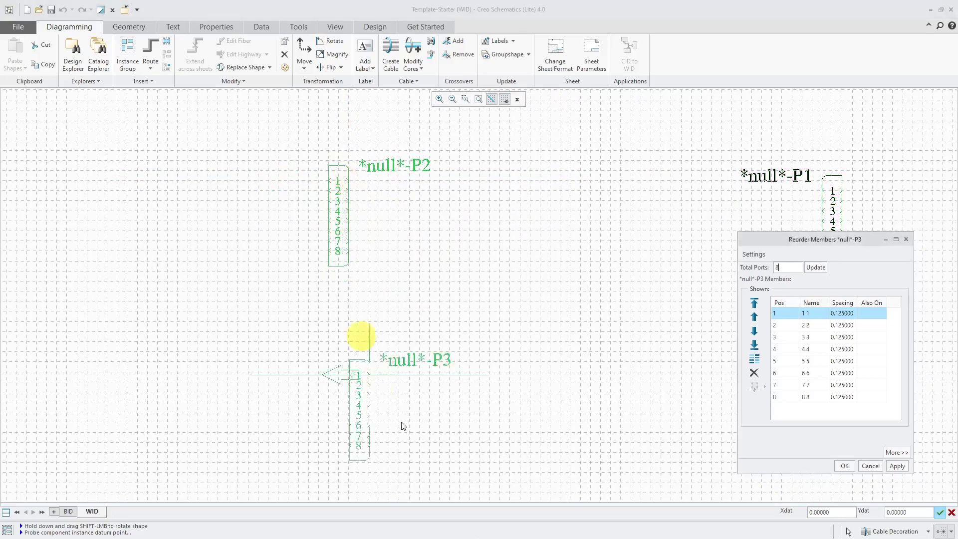
End plug placement without adding a third plug, close the Catalog Explorer, and hide the grid.
click(848, 465)
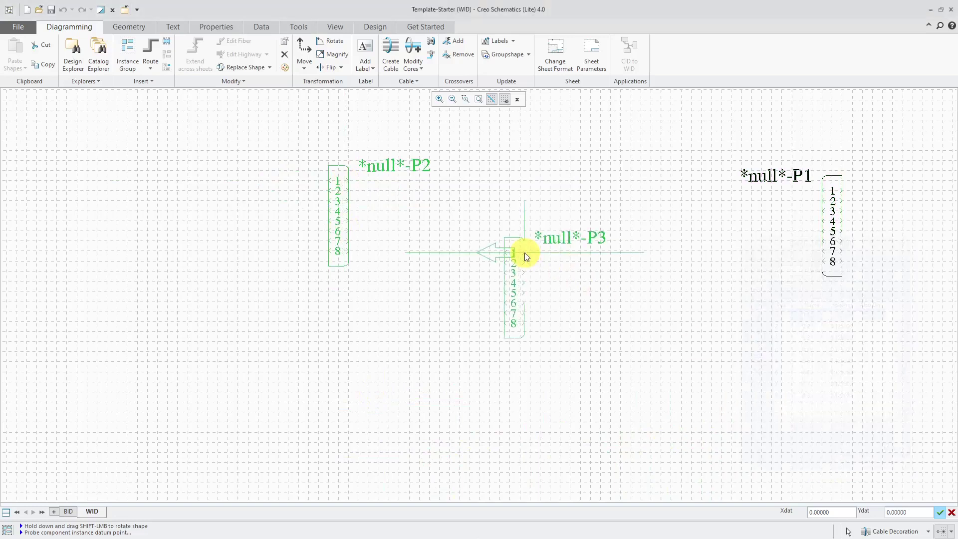
right_click(529, 277)
click(554, 389)
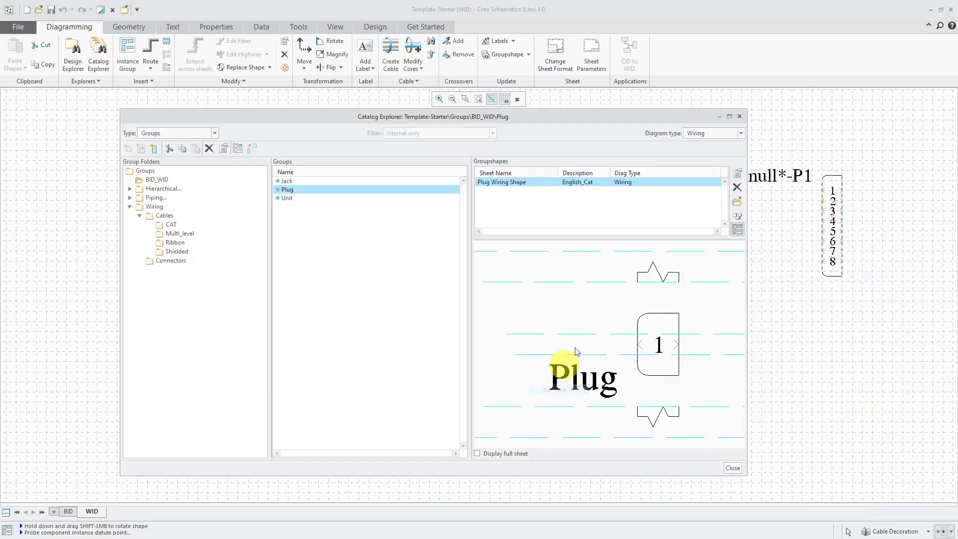
click(731, 468)
click(504, 100)
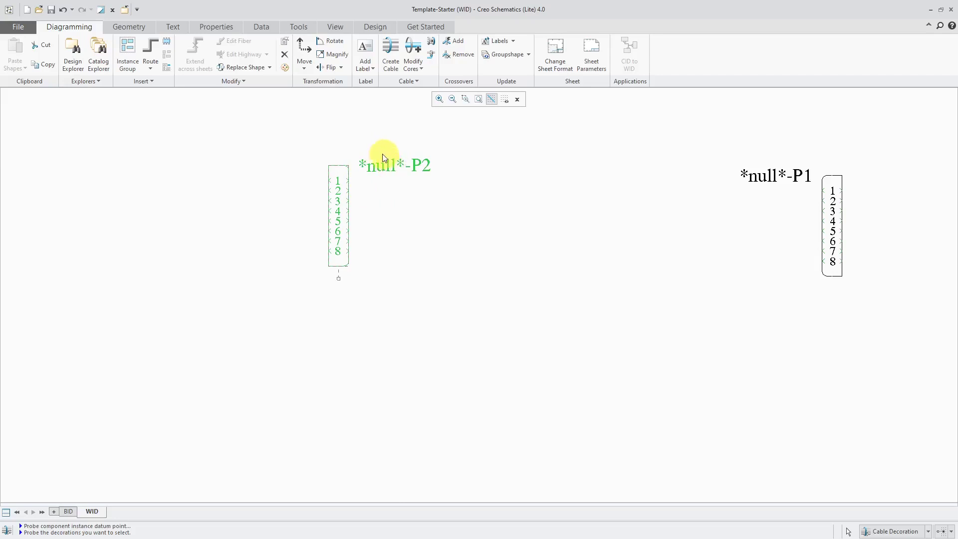
scroll(189, 291, down, 1)
scroll(189, 291, down, 1)
scroll(556, 160, up, 2)
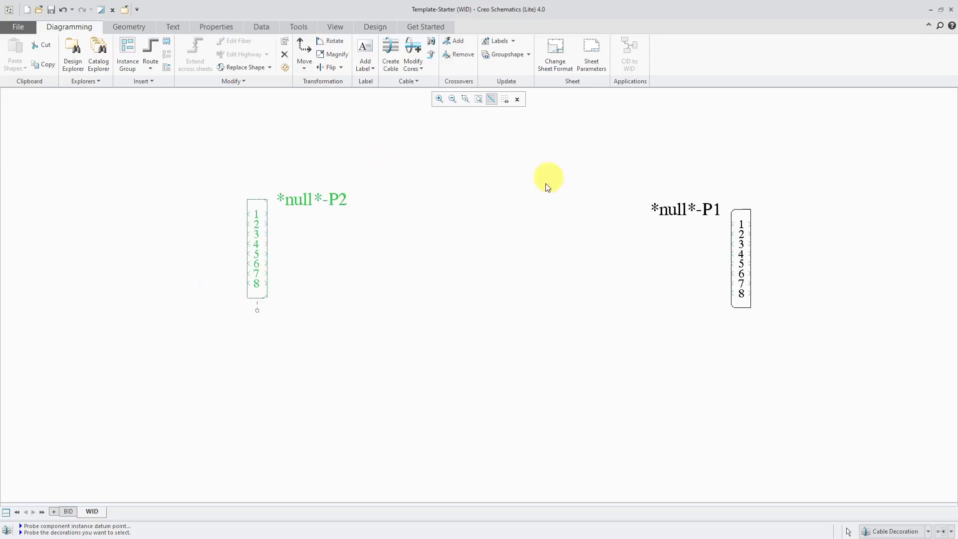
click(333, 163)
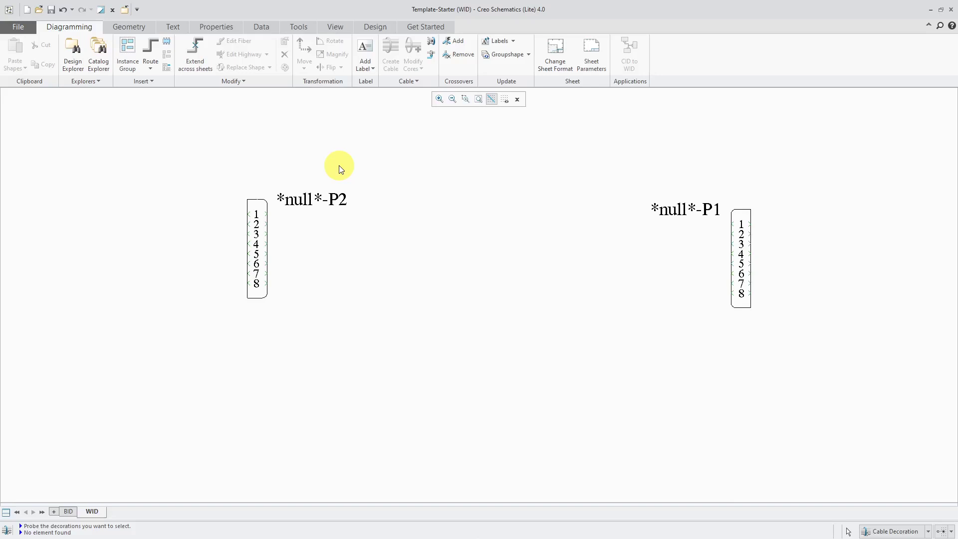
Start instancing the CAT_T568A cable group from the Wiring > Cables > CAT catalog folder.
click(128, 64)
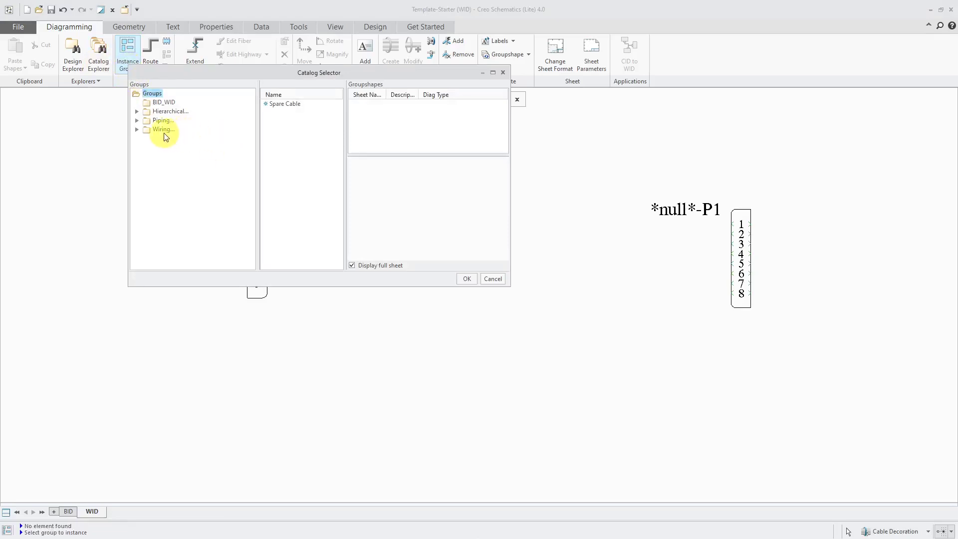
click(136, 130)
click(146, 139)
click(172, 147)
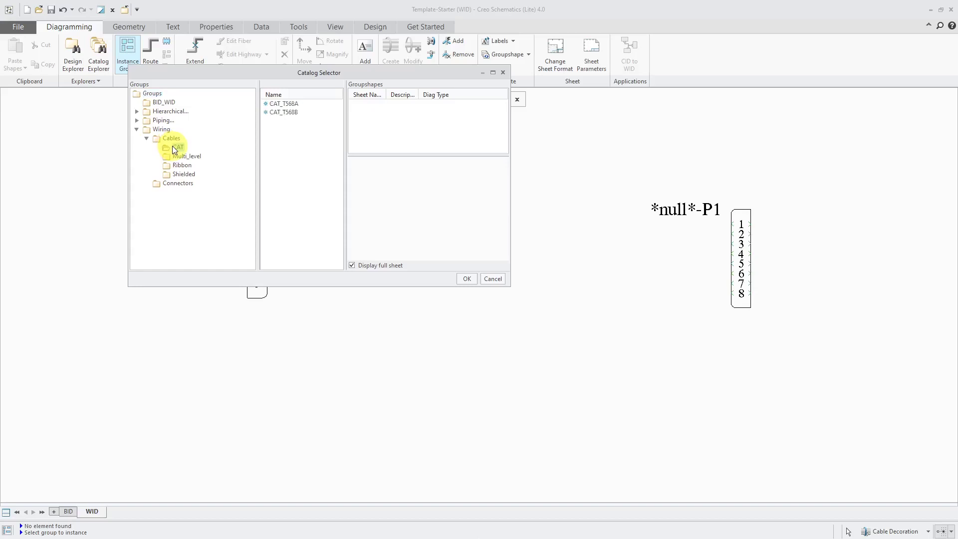
click(281, 104)
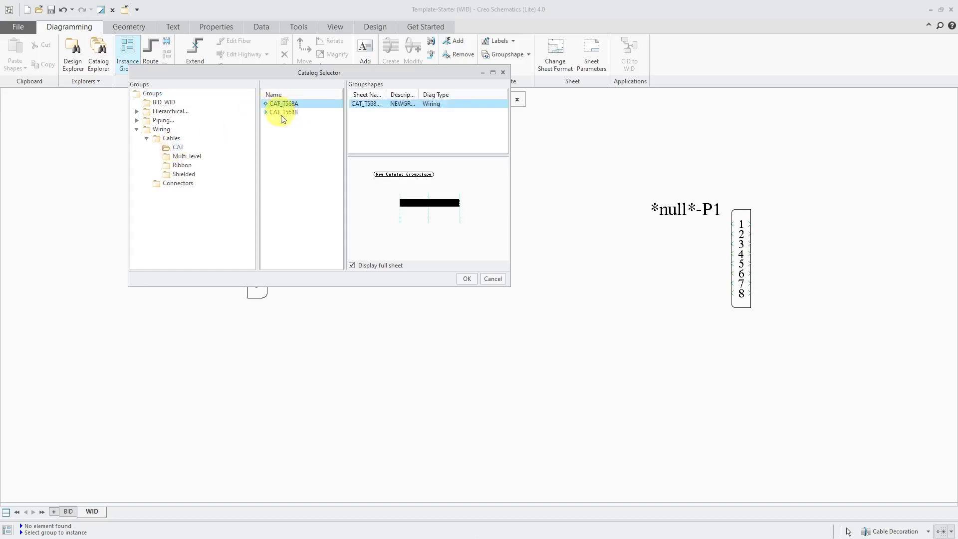
click(467, 280)
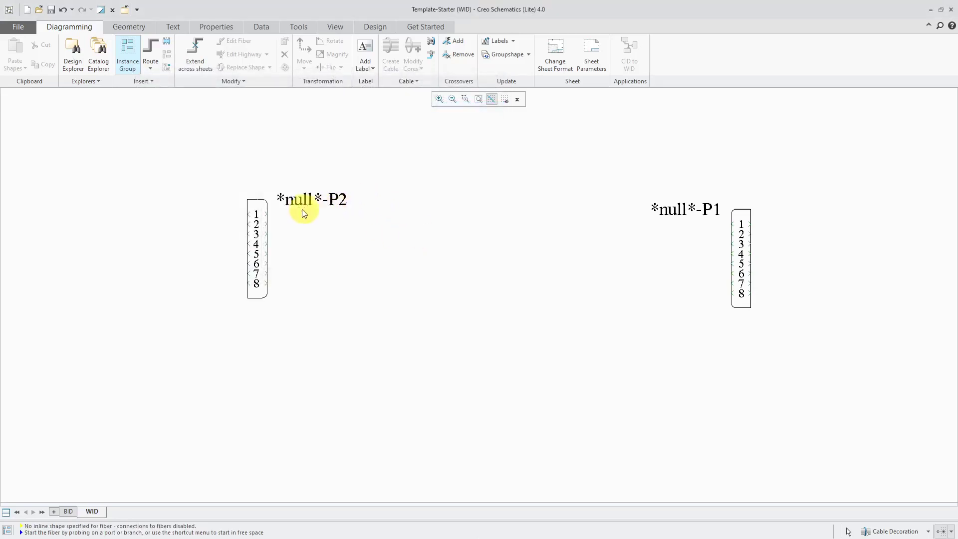
Route the CAT_T568A cable from port 1 of plug P2 to port 1 of plug P1 and end the routing.
click(276, 215)
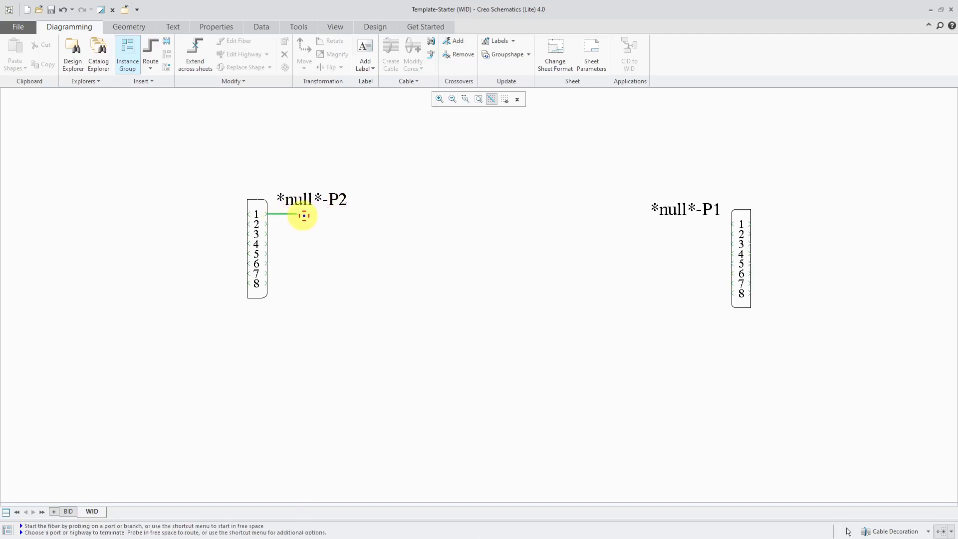
click(718, 221)
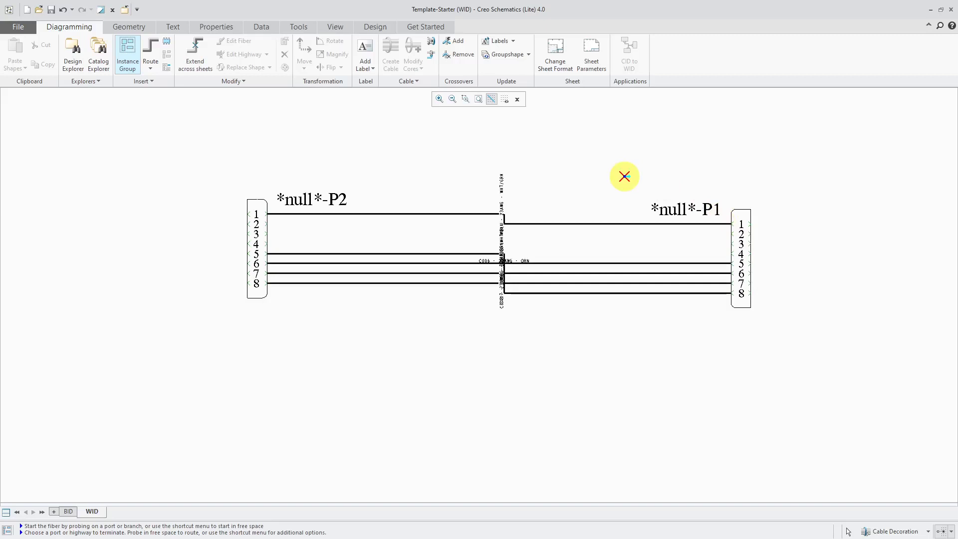
right_click(609, 152)
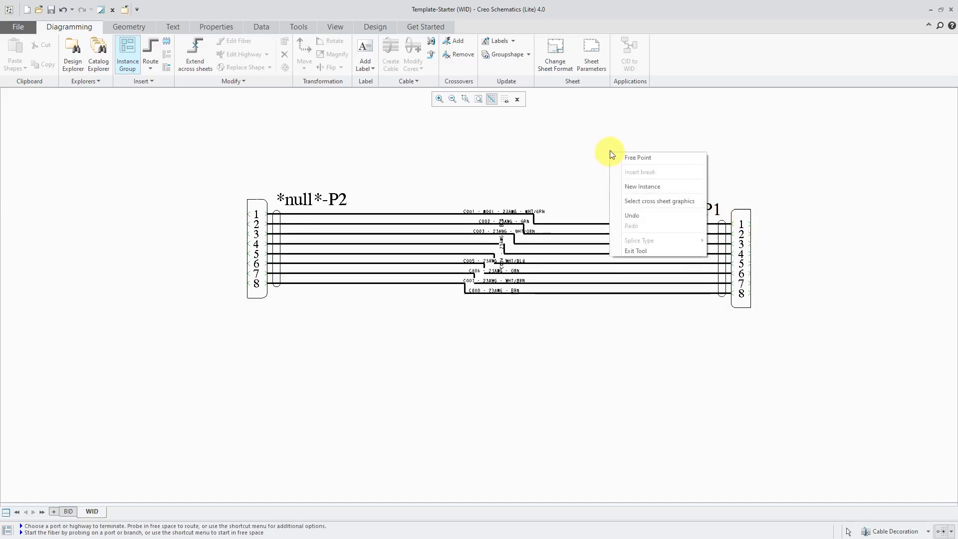
click(652, 247)
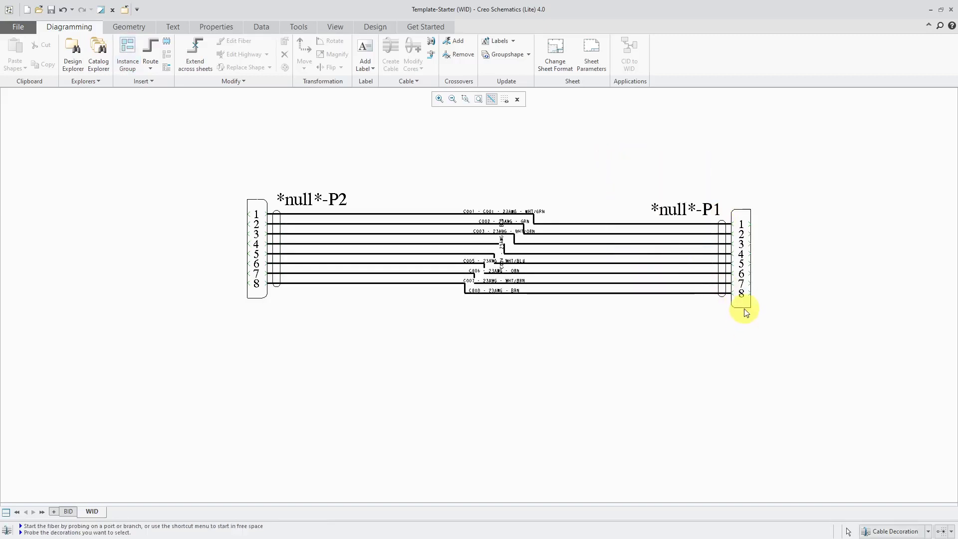
Move plug P1 up to align its ports with those of plug P2 and straighten the eight cable wires.
click(740, 306)
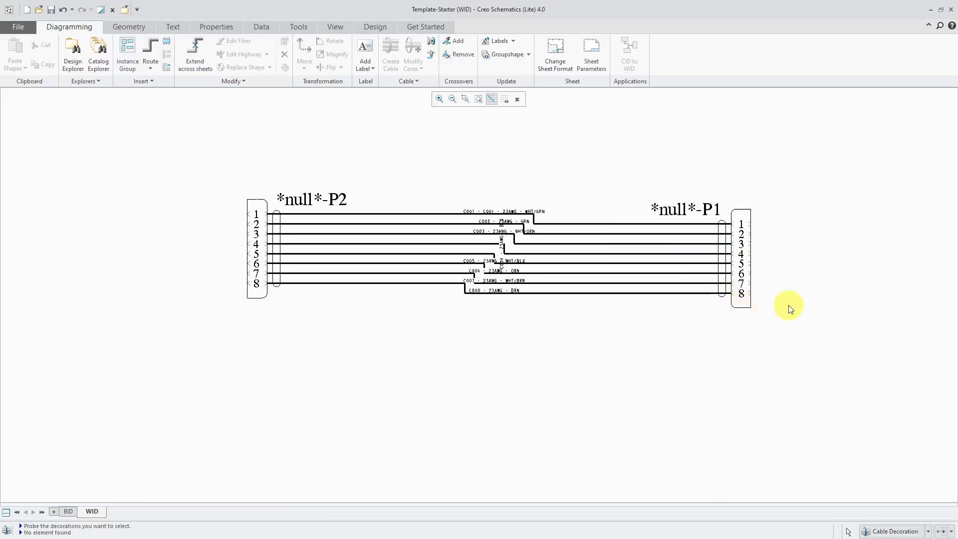
click(774, 347)
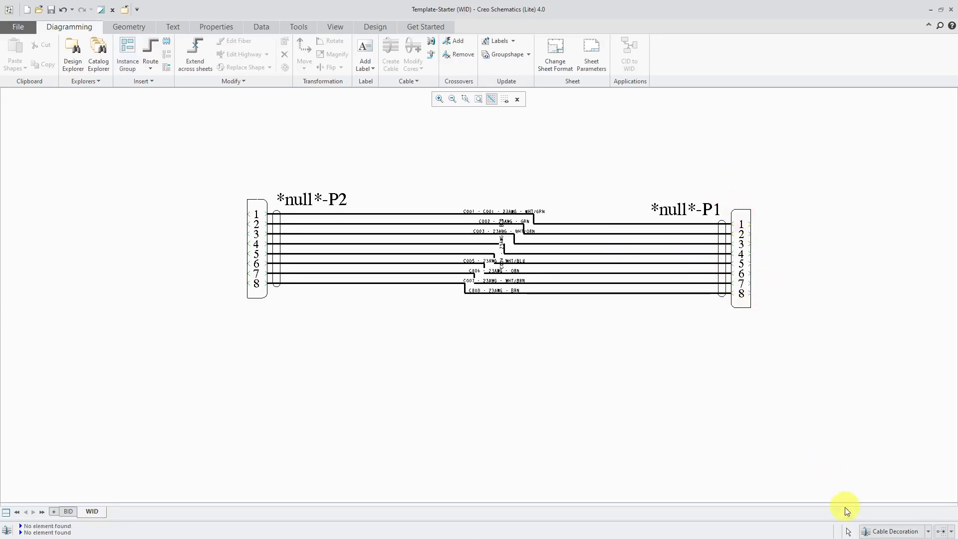
click(850, 531)
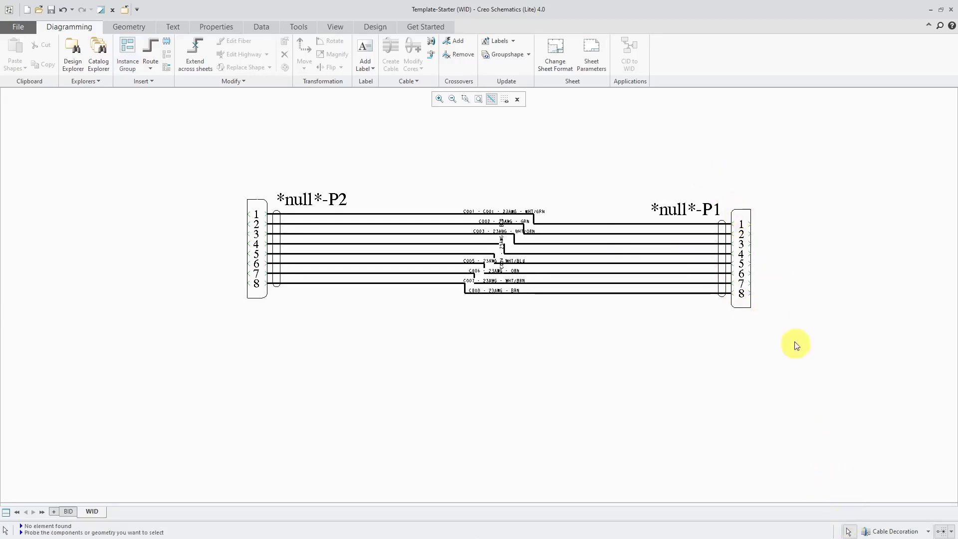
click(751, 308)
drag(747, 308, 747, 298)
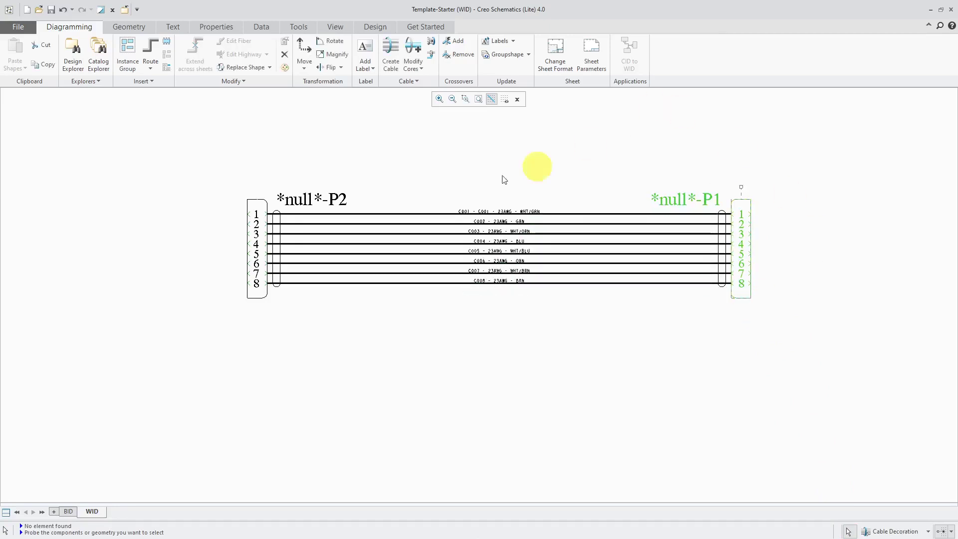
scroll(488, 172, up, 3)
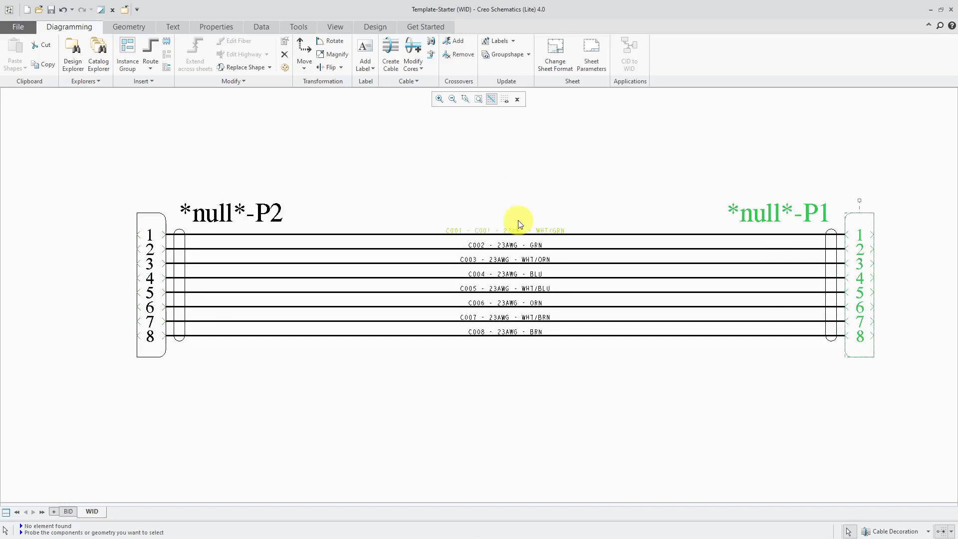
Switch the routed cable group's naming to Free format and rename the cable CAT6_1.
scroll(729, 355, up, 1)
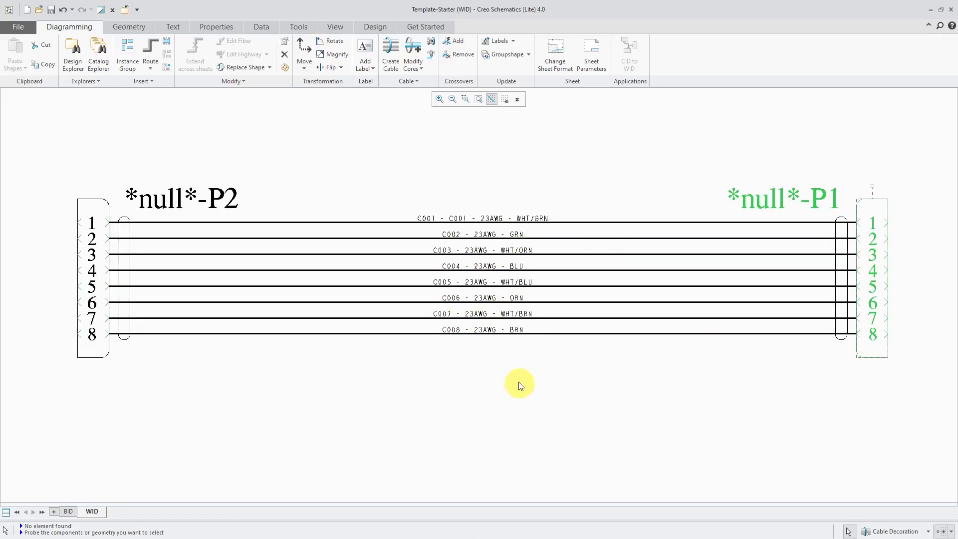
click(844, 349)
right_click(680, 398)
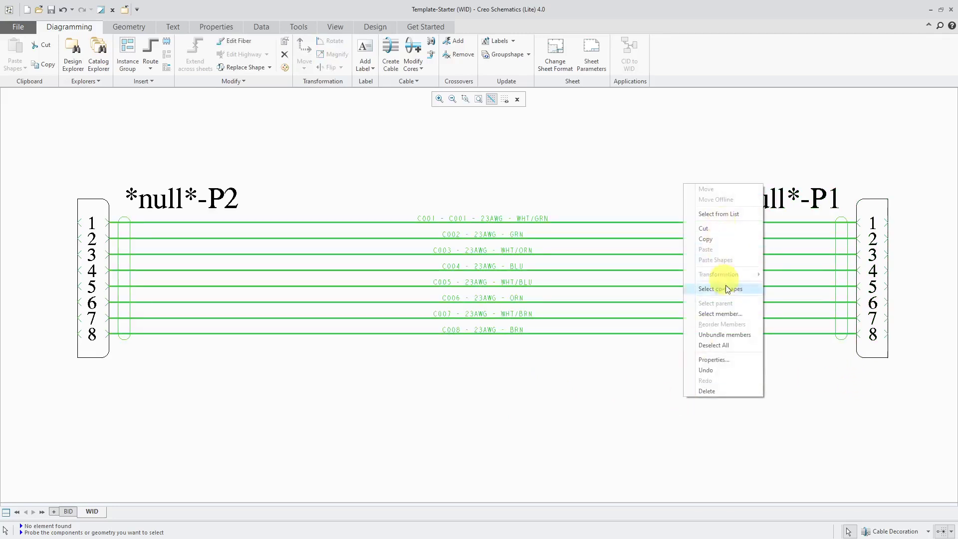
click(726, 359)
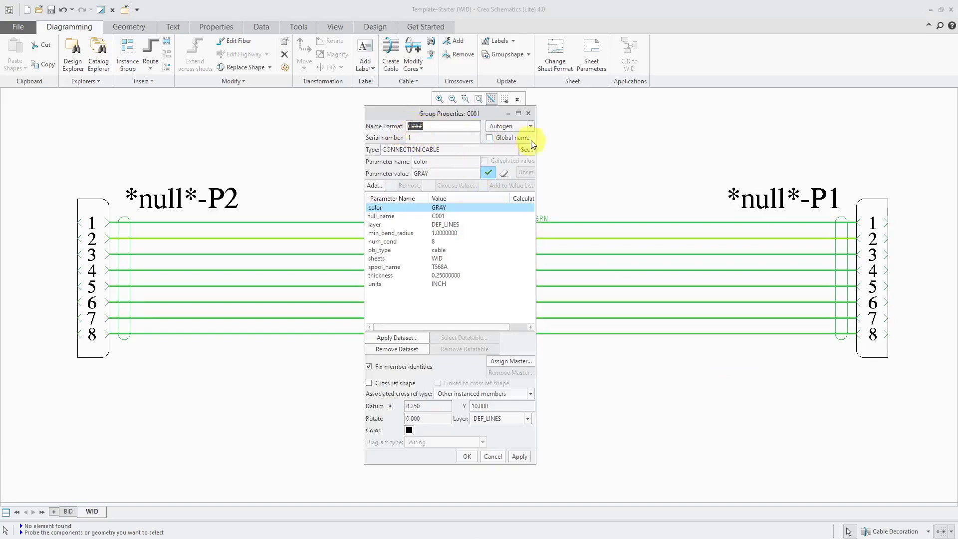
click(520, 128)
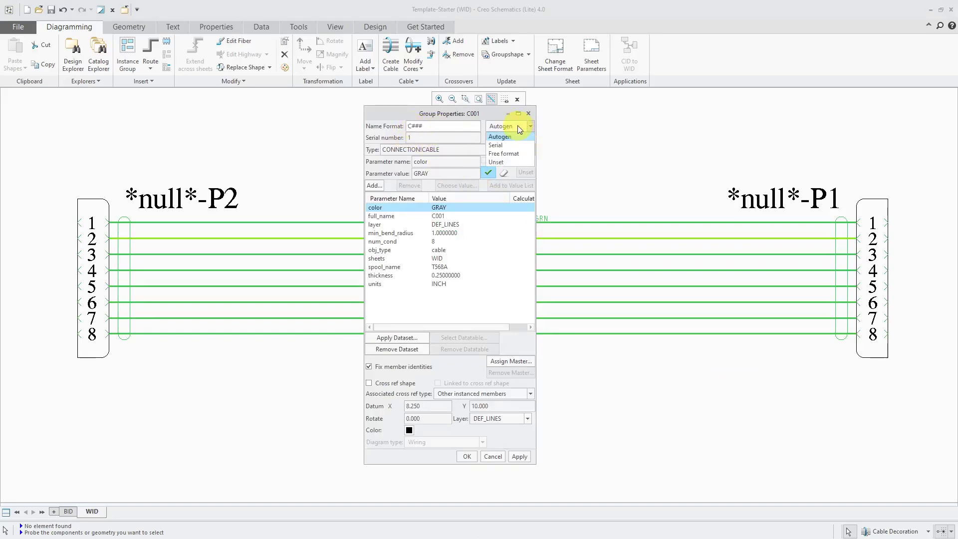
click(504, 153)
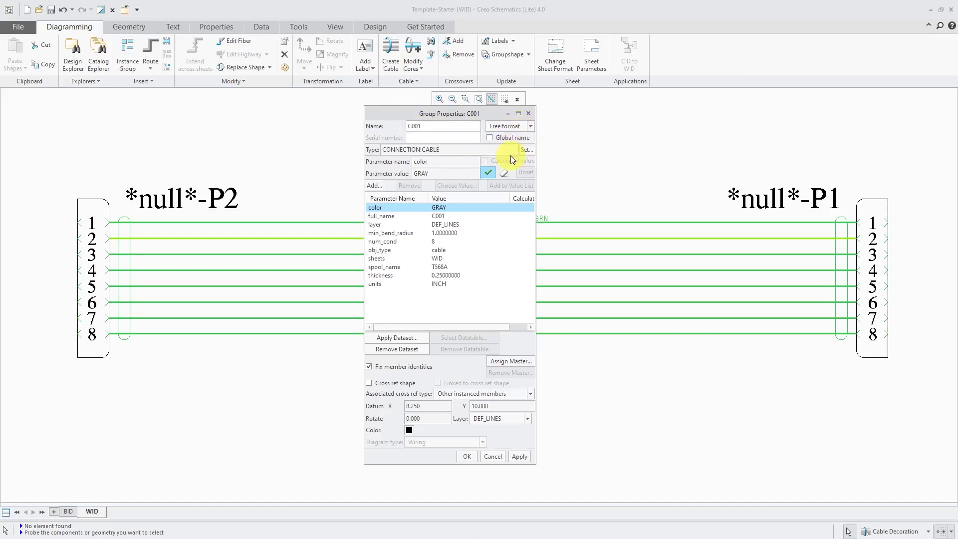
drag(425, 126, 387, 128)
text(CAT6_)
key(Return)
click(466, 456)
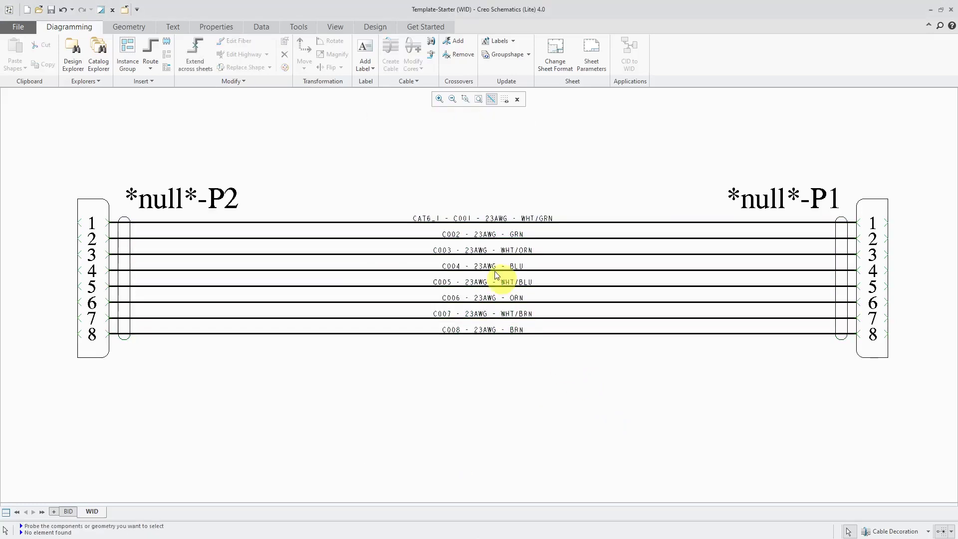
Open the Catalog Explorer and select the CAT_T568A group in the Wiring > Cables > CAT folder.
scroll(567, 214, up, 1)
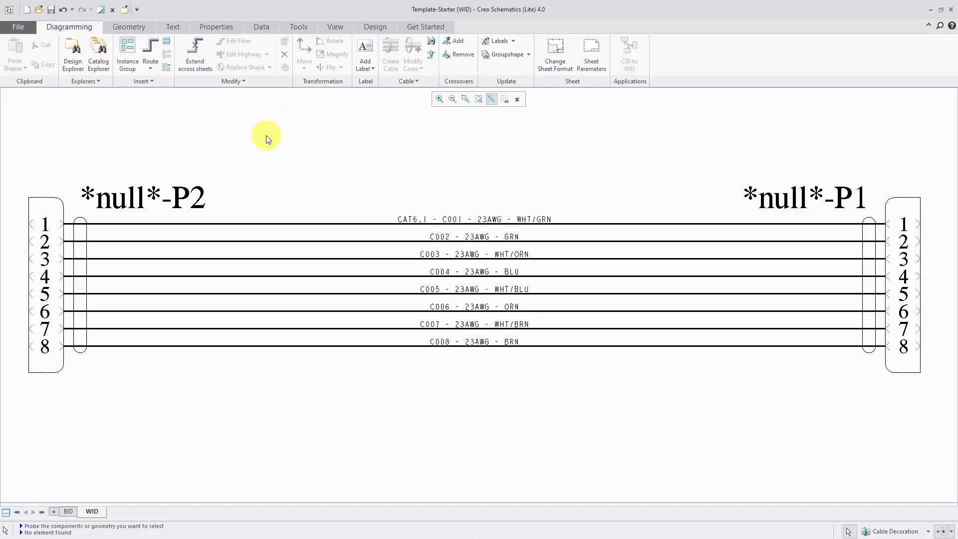
click(106, 67)
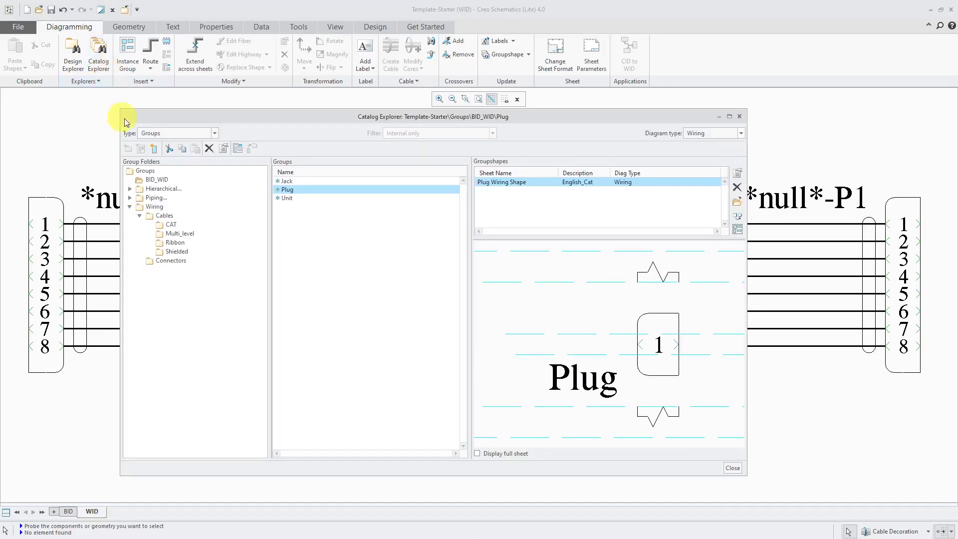
click(191, 133)
click(183, 169)
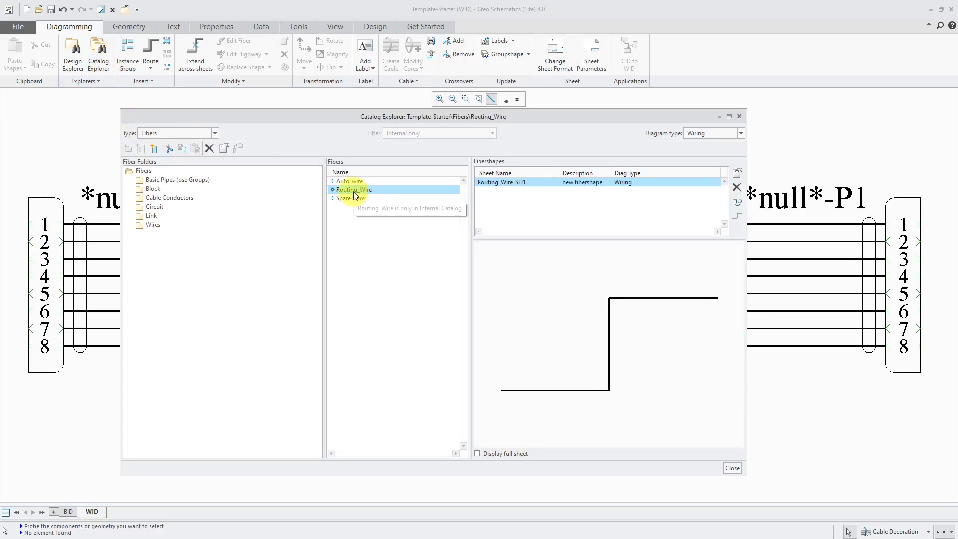
click(205, 133)
click(196, 161)
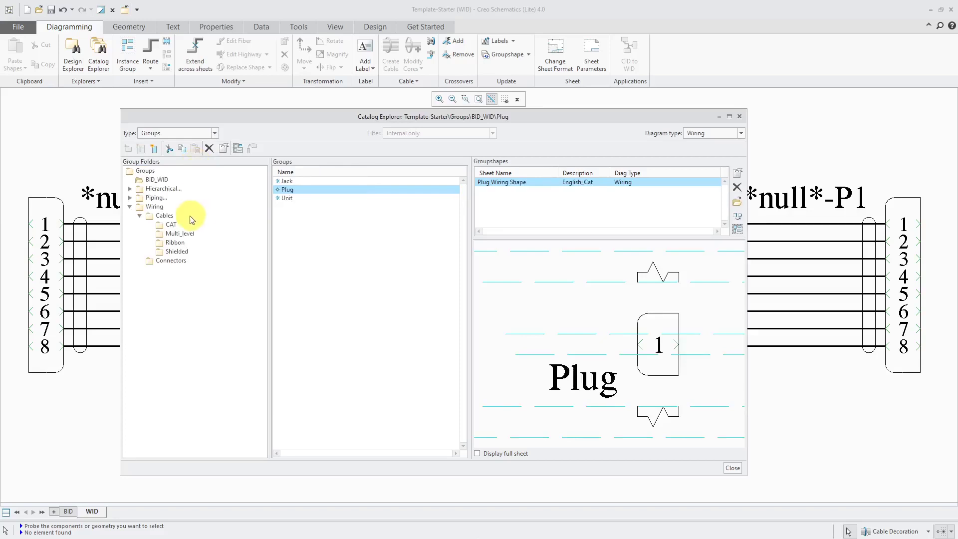
click(173, 224)
click(304, 182)
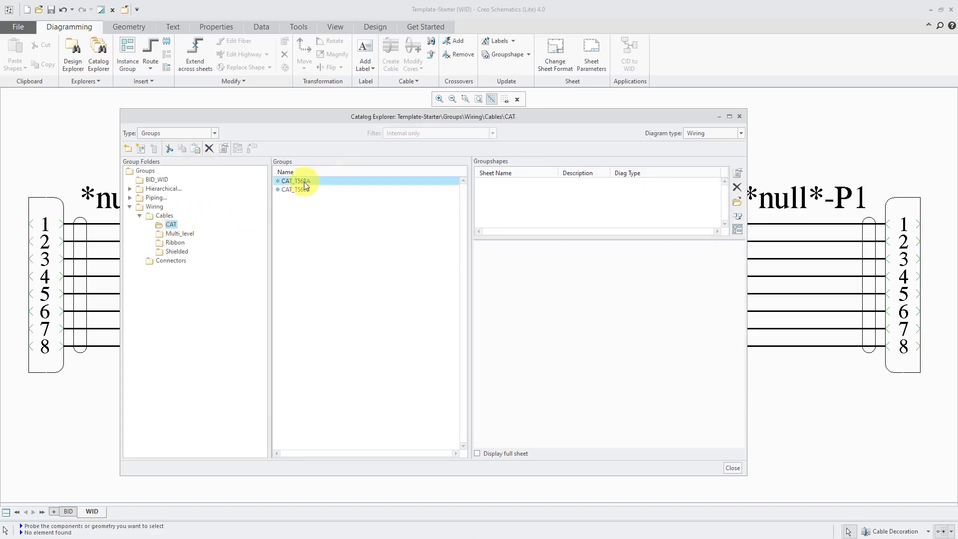